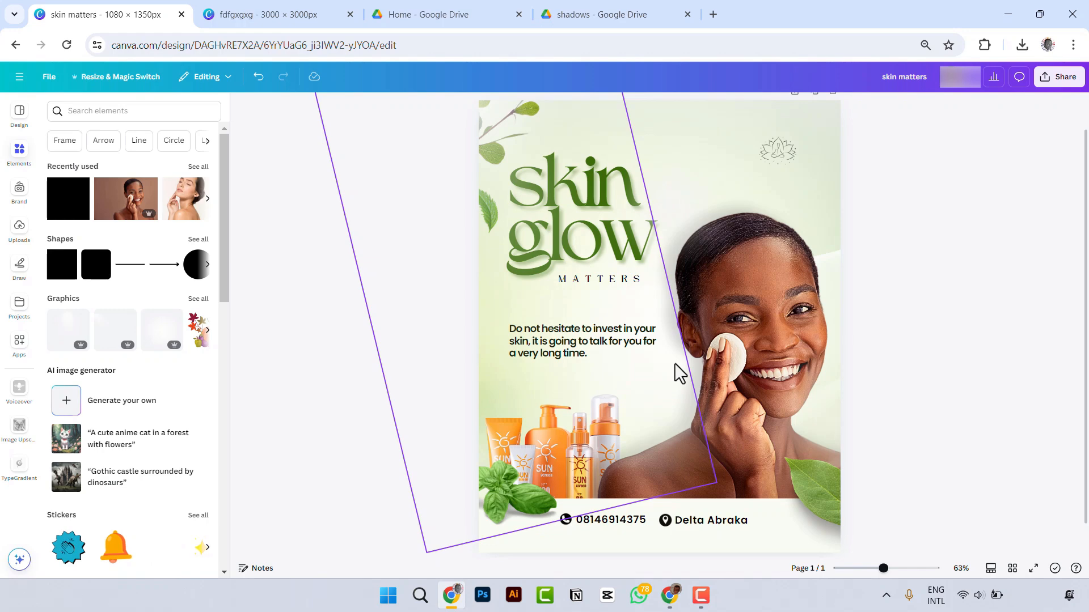
Step: Switch to the untitled 1080 x 1350 px design and cover its first page with the uploaded green background image
key(alt+Tab)
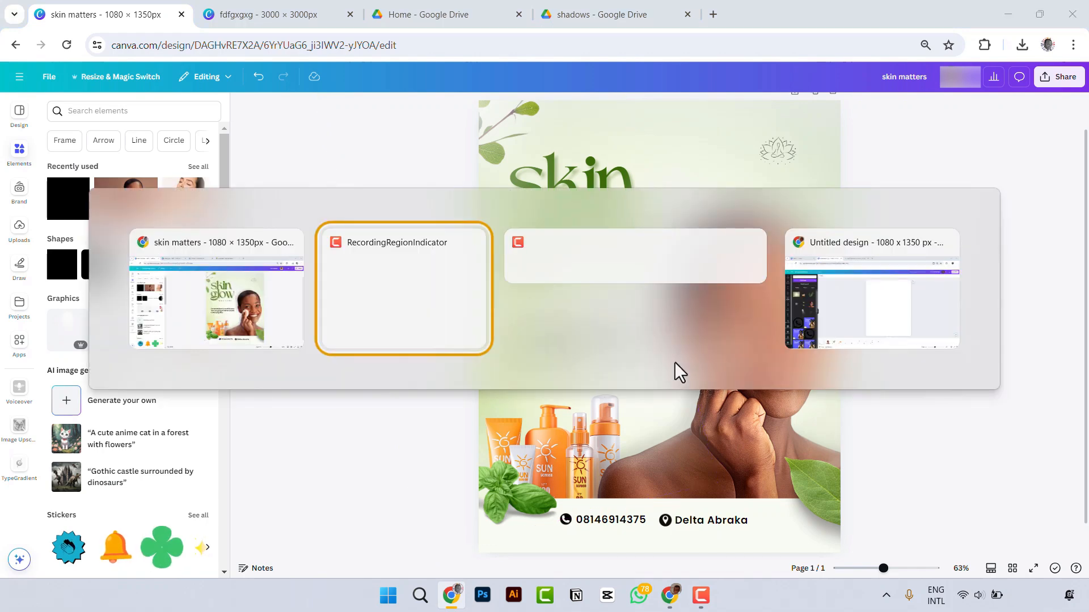
key(alt+Tab)
key(alt+Tab)
key(alt+Tab)
key(alt+Tab)
key(alt+Tab)
key(alt+Tab)
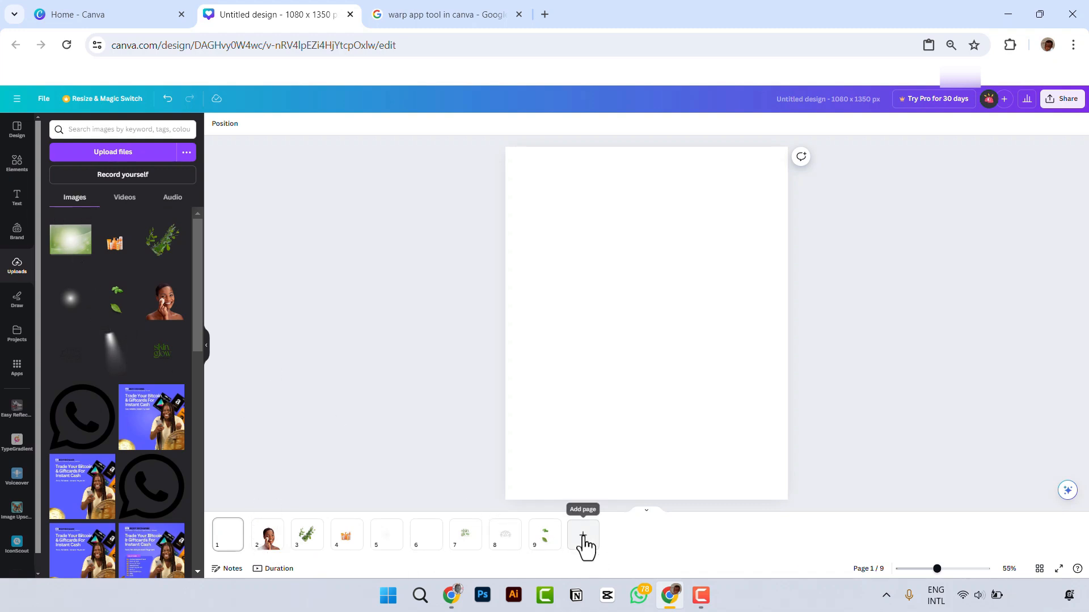
click(68, 250)
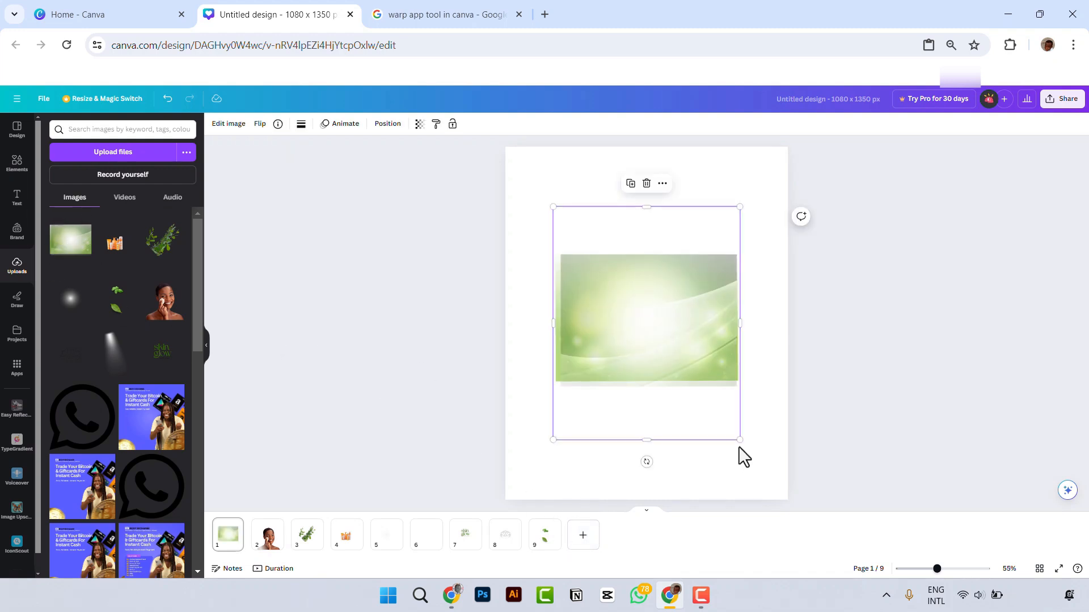
drag(739, 441, 1032, 573)
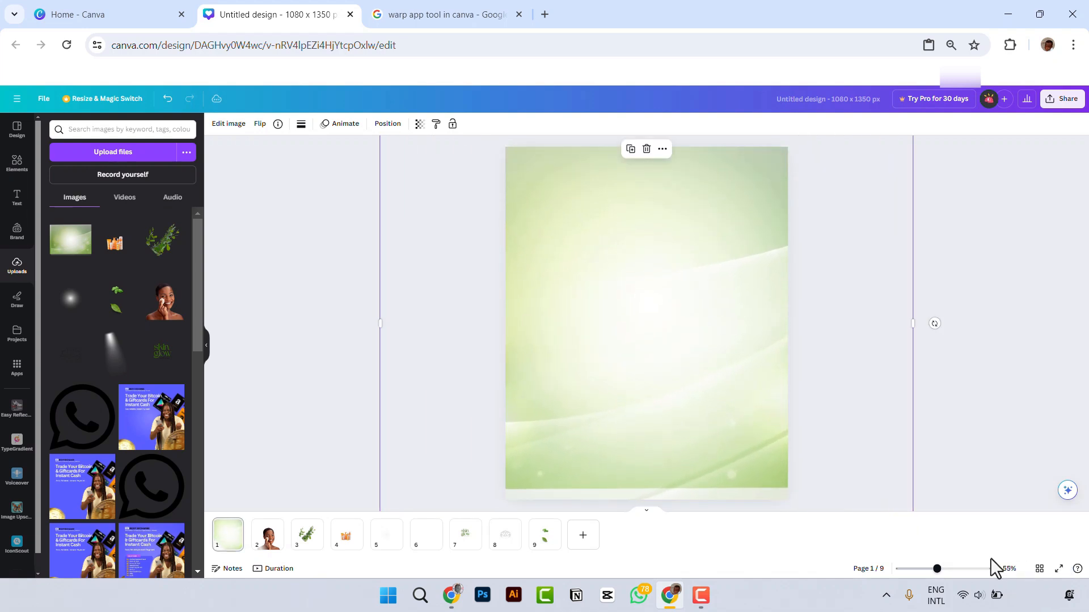
drag(706, 395, 706, 403)
Step: Add the uploaded cut-out of the woman, enlarge it and place it at the page's lower right corner
click(164, 301)
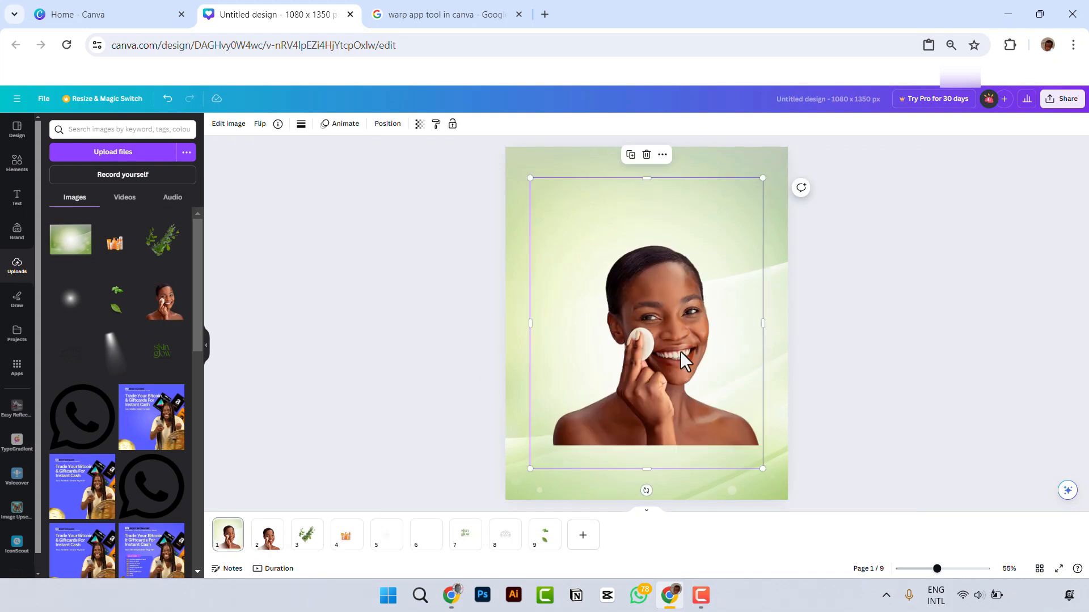
drag(763, 468, 810, 525)
drag(709, 449, 732, 445)
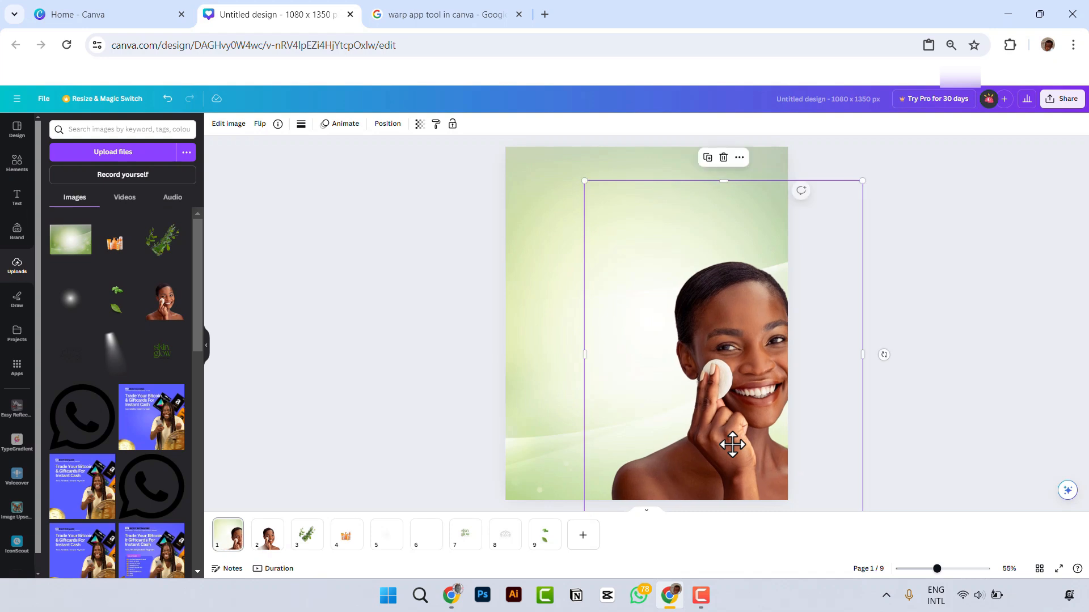
Step: Add the uploaded "skin glow matters" title image, enlarge it and place it in the upper left of the page
click(163, 355)
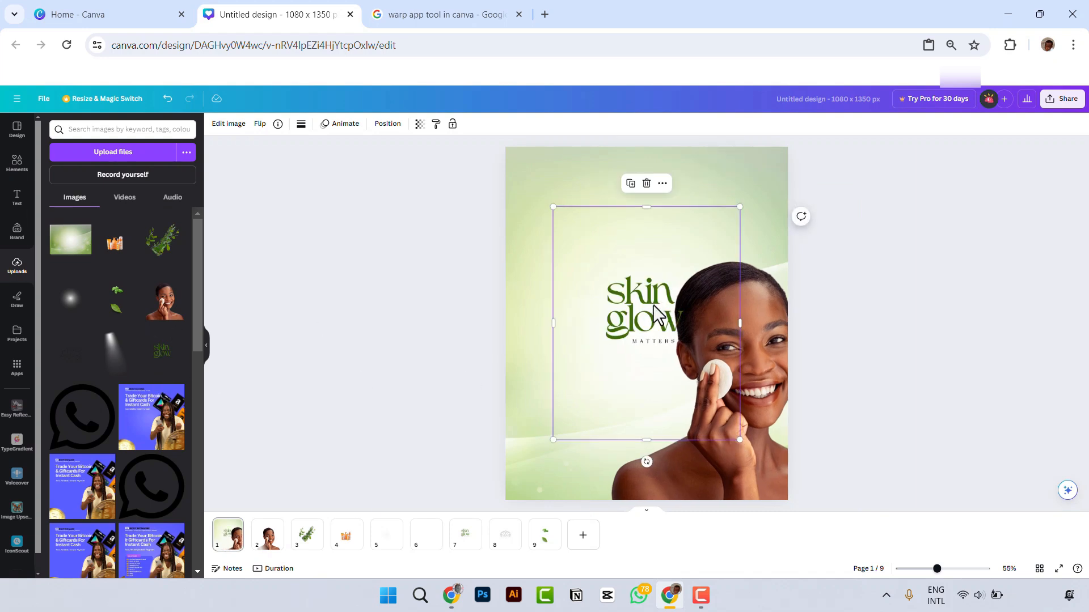
drag(655, 314, 599, 238)
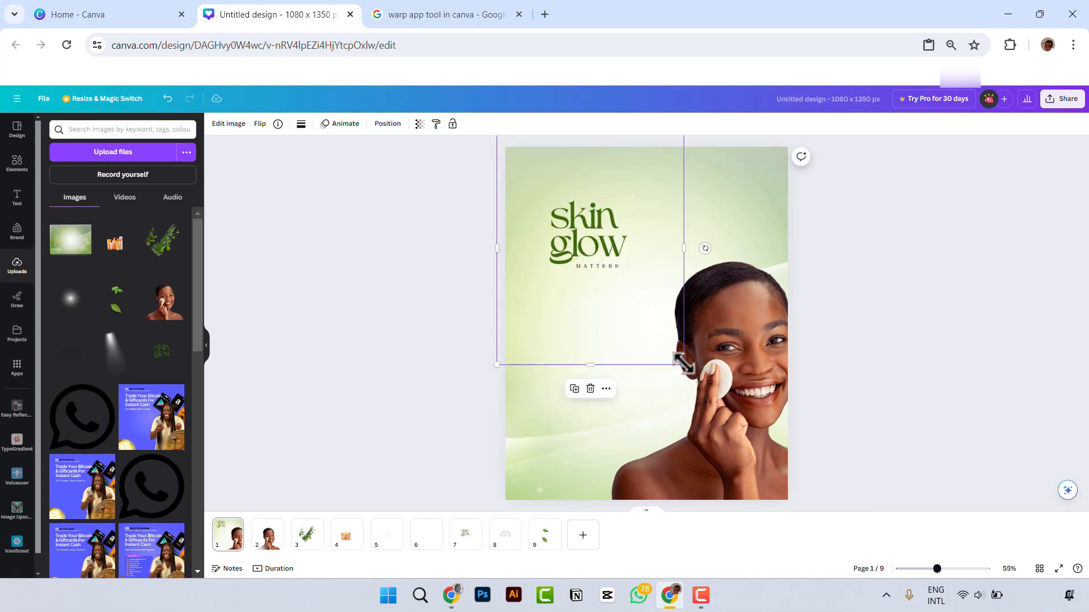
drag(683, 364, 764, 397)
drag(616, 290, 603, 281)
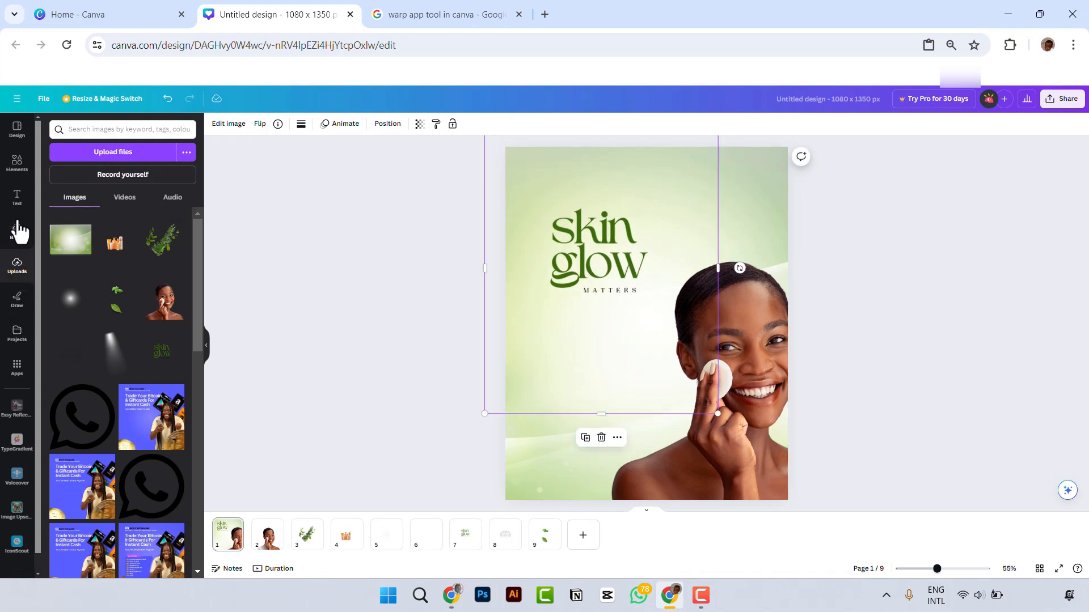
Step: Add a text box reading "skin glow" and set its font to Higuen Elegant Serif
click(17, 199)
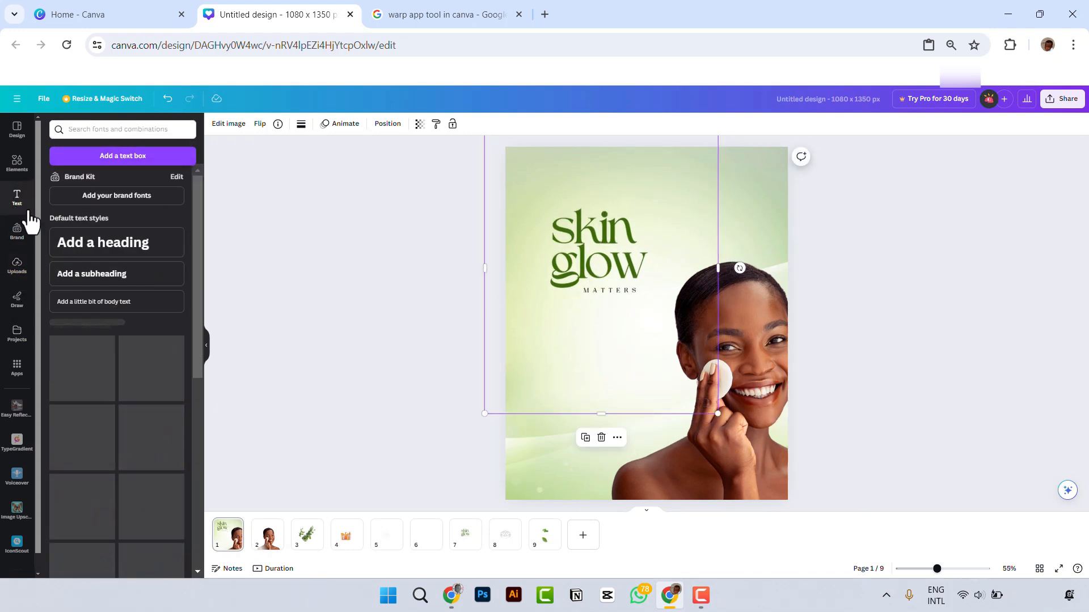
click(130, 159)
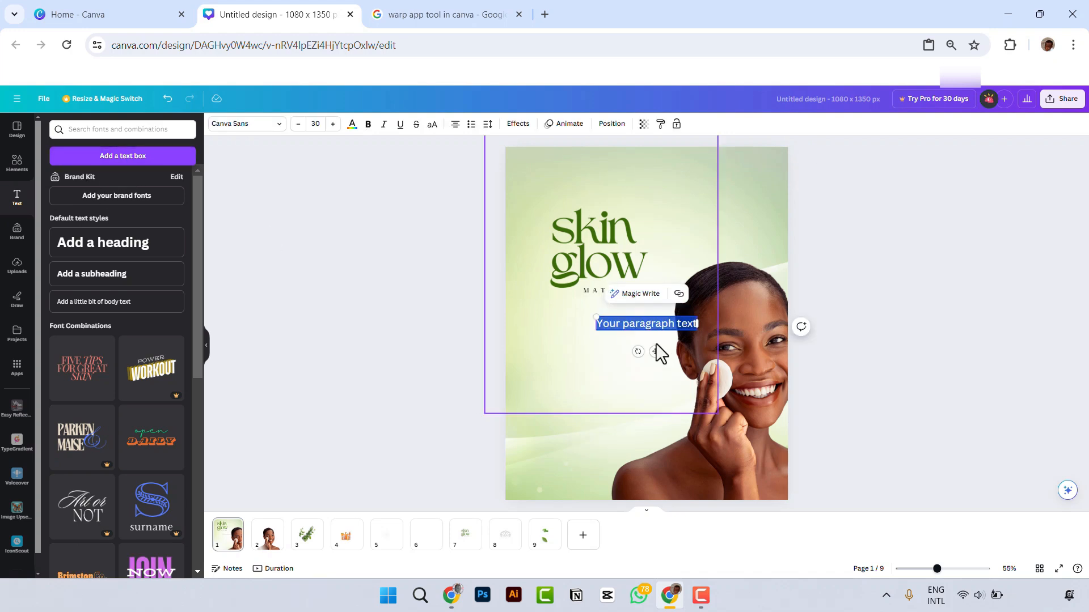
text(skin glow)
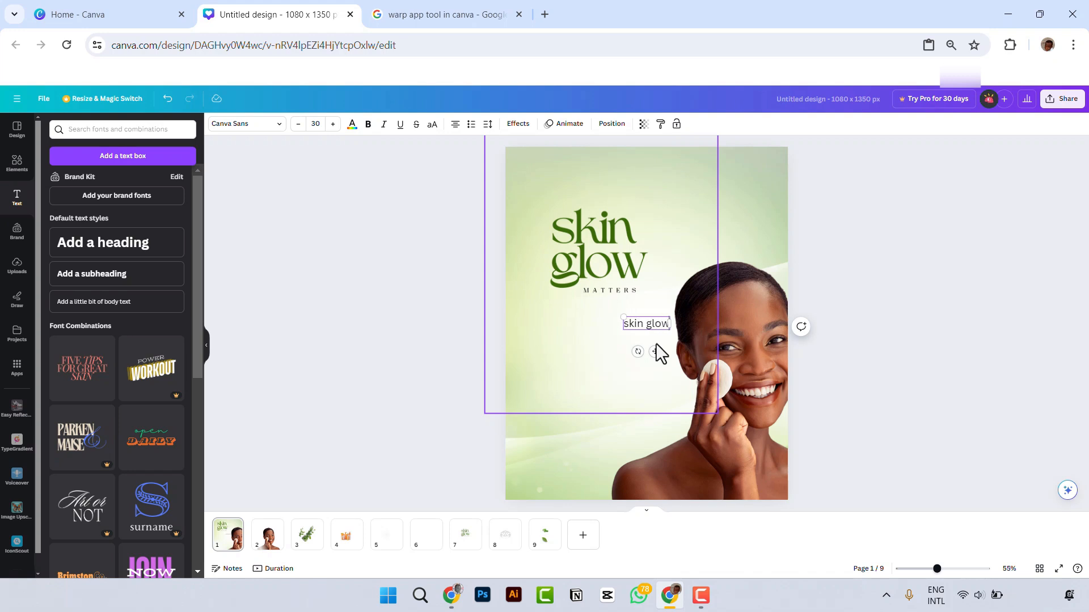
click(230, 126)
click(130, 157)
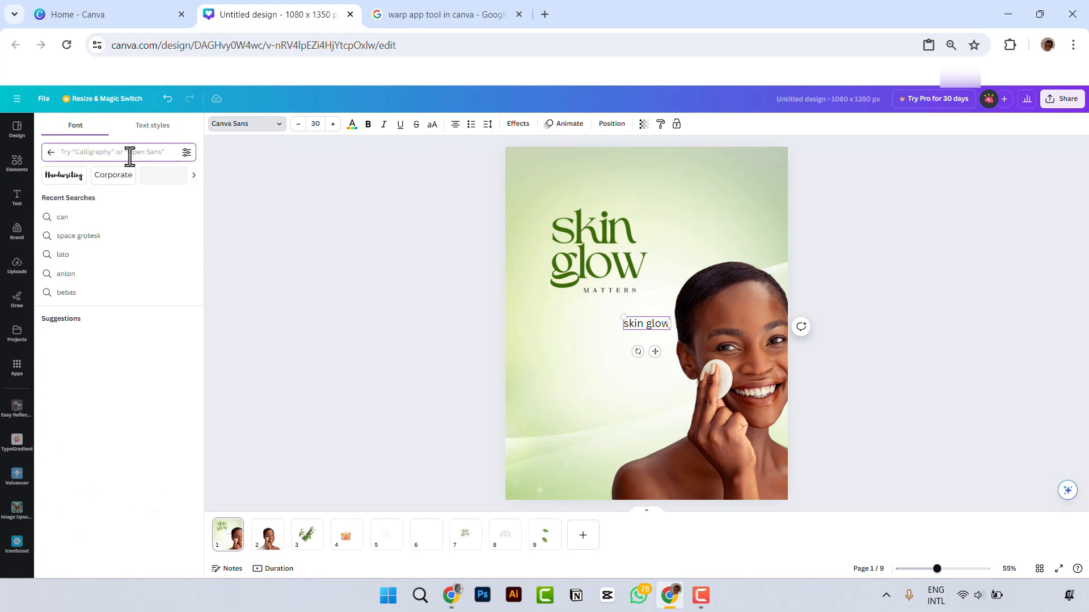
text(hig)
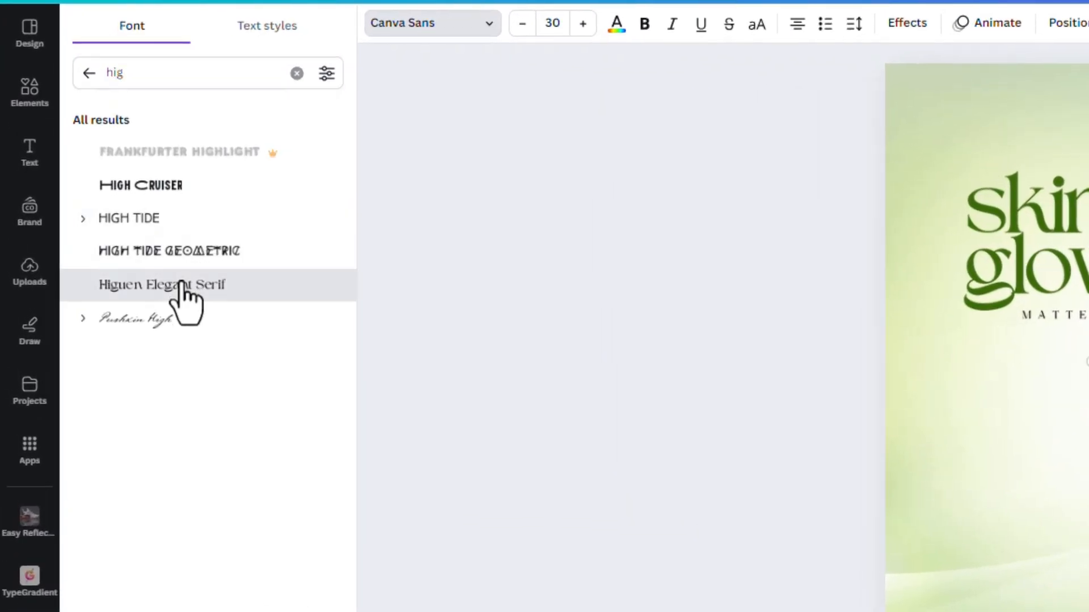
click(104, 273)
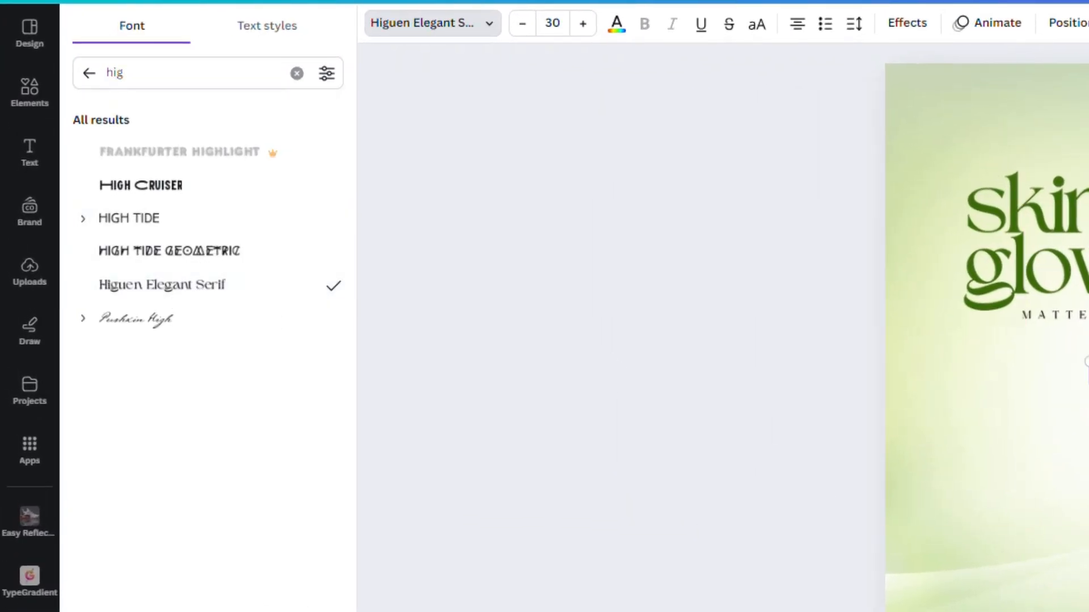
Step: Enlarge the "skin glow" text to size 103 on two lines, left-align it and set its line spacing to 0.74
drag(1087, 363, 902, 180)
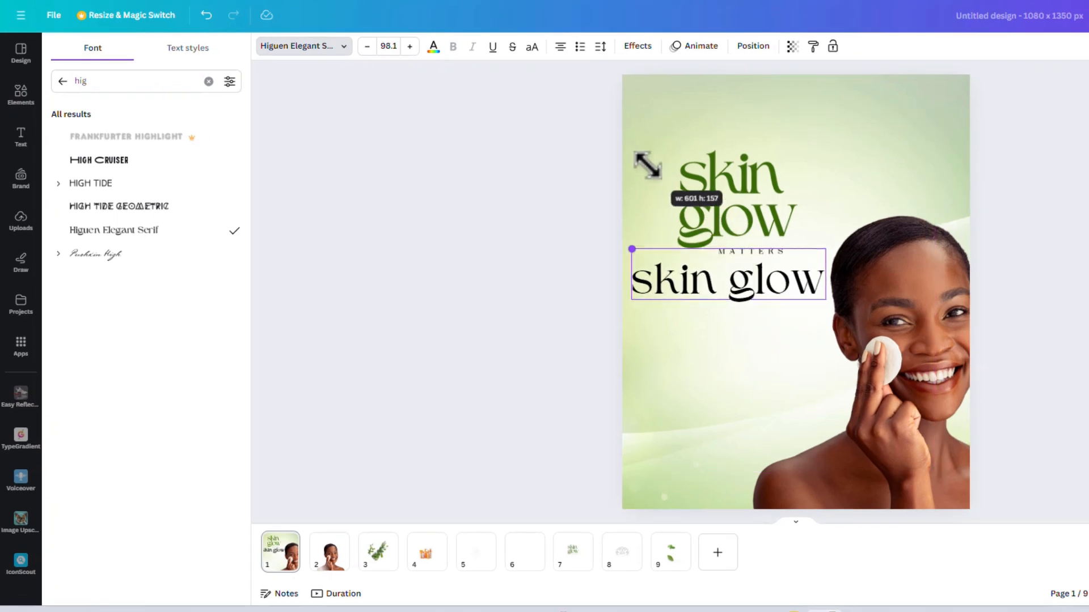
drag(828, 278, 754, 275)
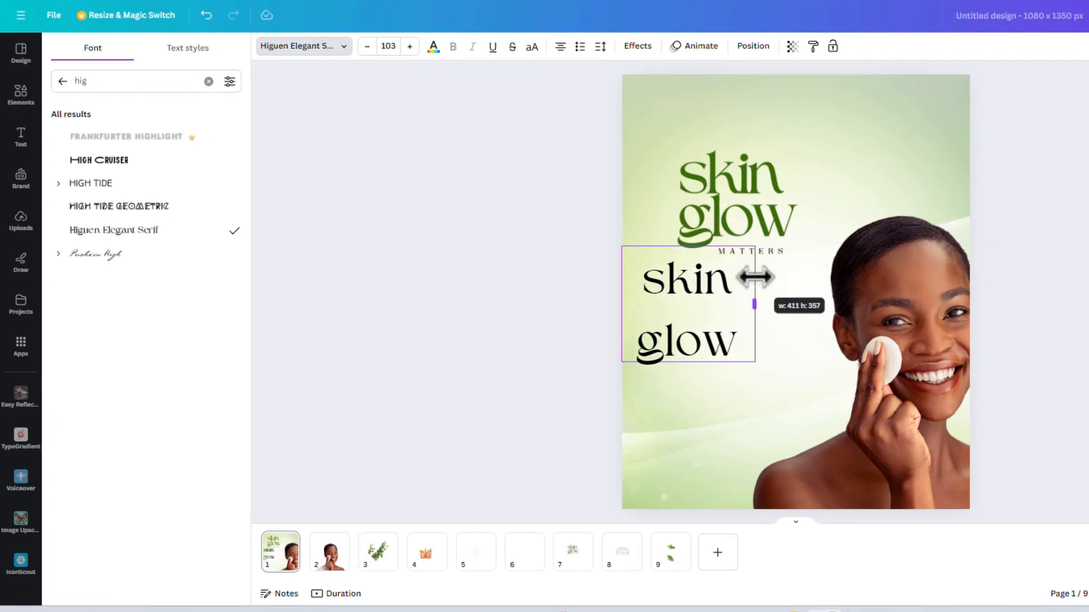
click(561, 49)
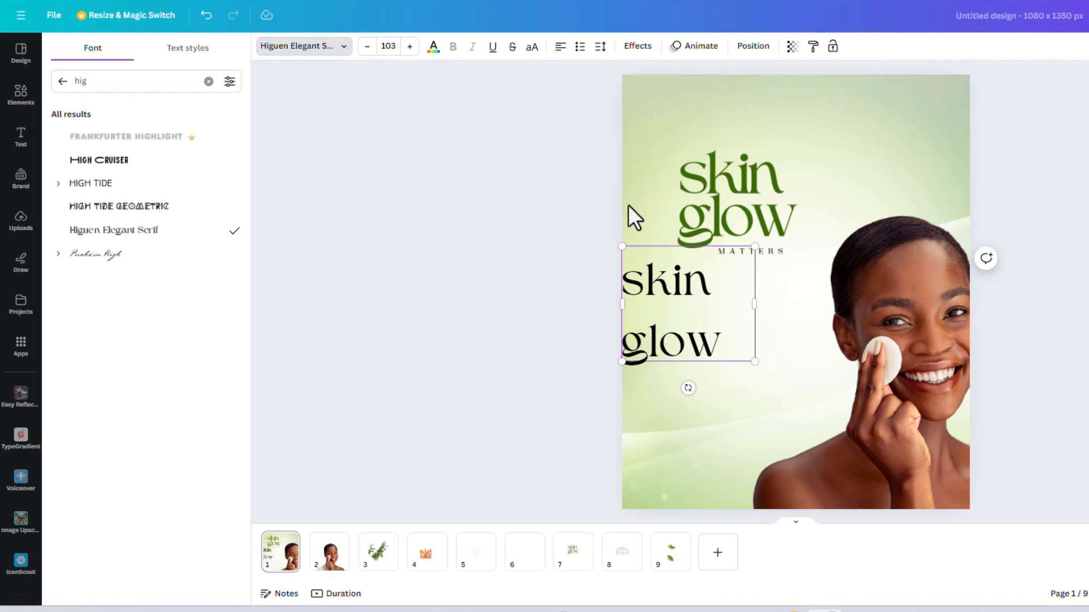
click(600, 47)
drag(652, 134, 613, 134)
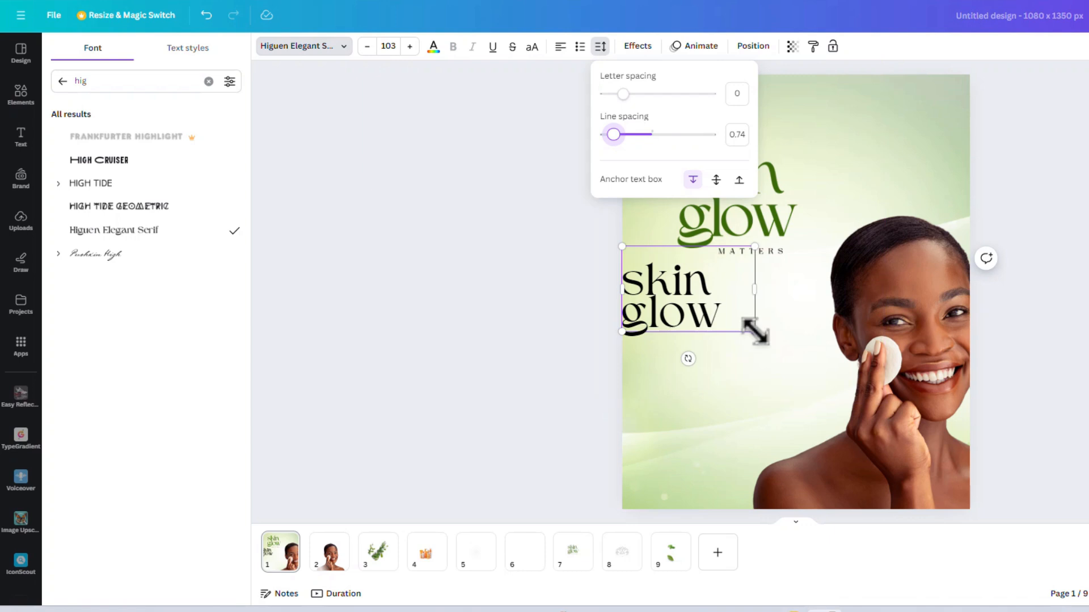
Step: Scale the "skin glow" text to size 177 and move it up beside the title image
drag(754, 332, 869, 408)
click(915, 405)
click(790, 383)
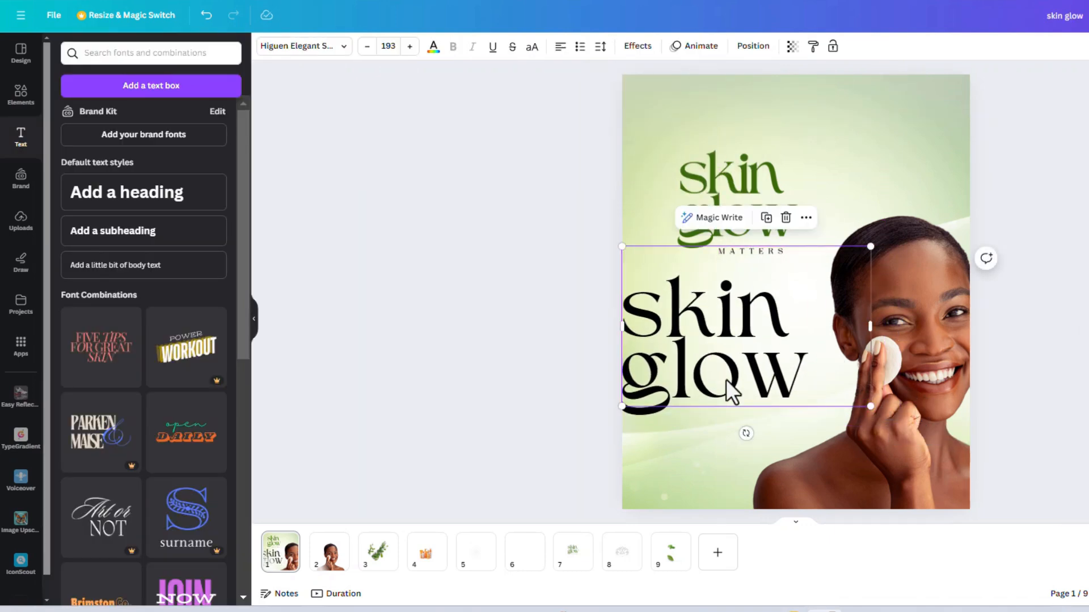
drag(729, 393, 767, 258)
drag(906, 270, 884, 256)
drag(794, 230, 883, 243)
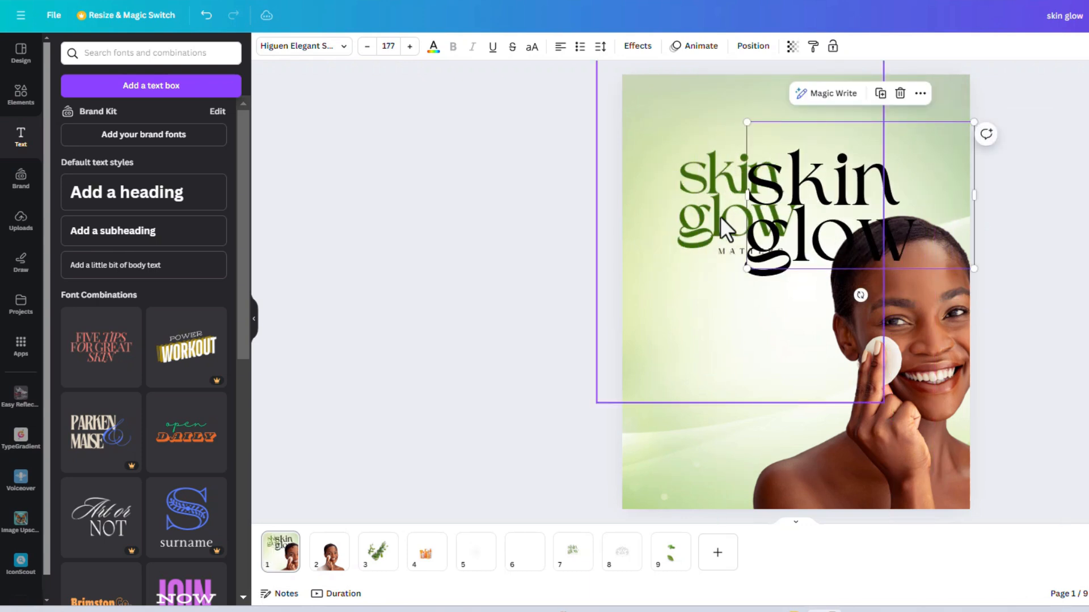
click(714, 206)
key(Delete)
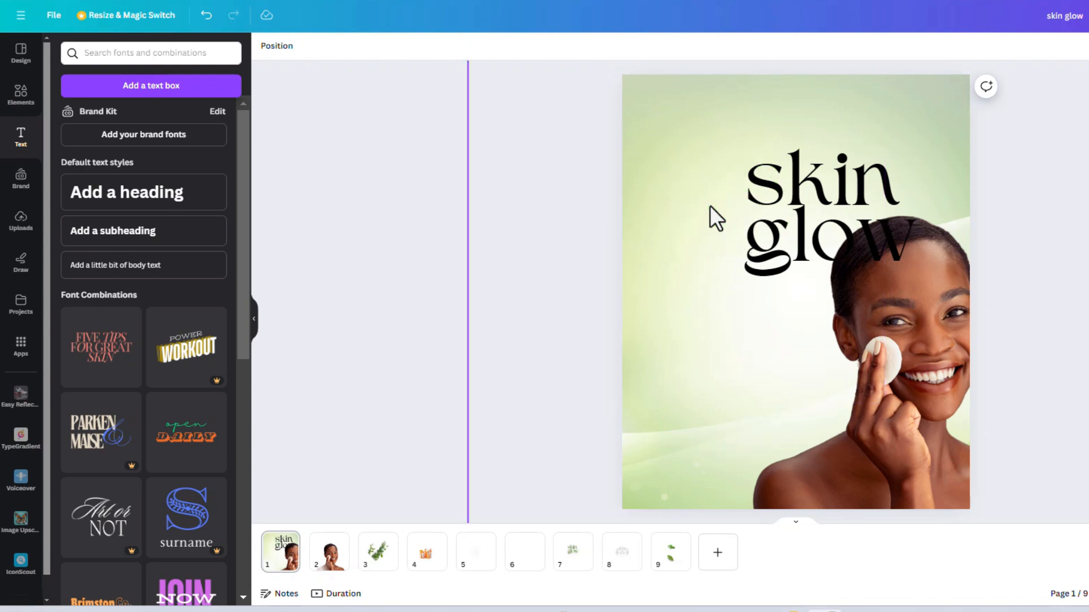
drag(832, 195, 758, 191)
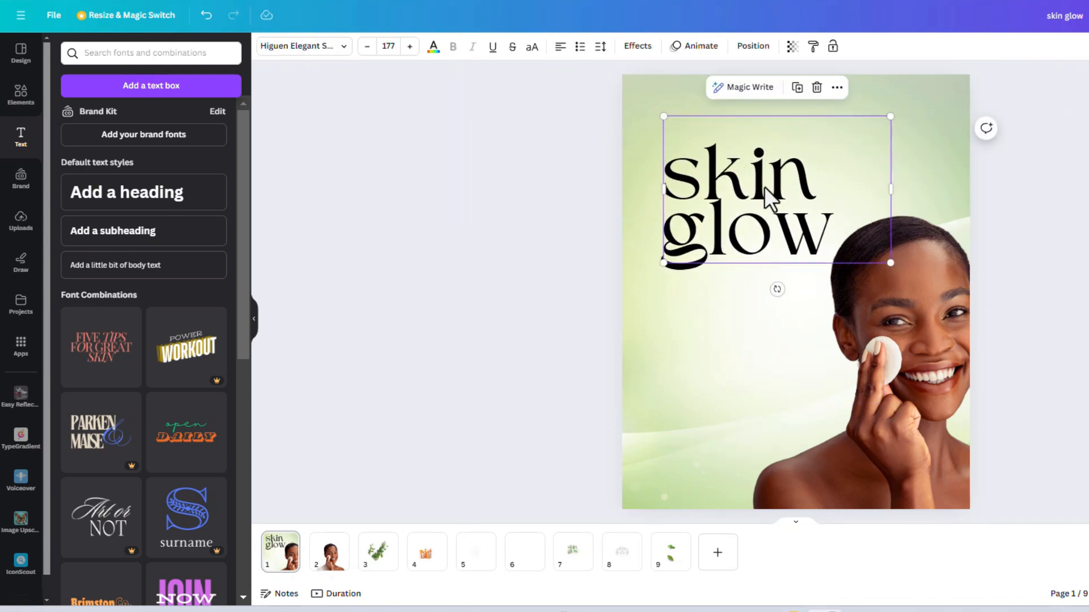
key(ctrl+z)
key(ctrl+z)
Step: Move the "skin glow" text to the page's upper right and recolour it with green #3A6D0A sampled from the title image
drag(763, 196, 793, 151)
click(836, 145)
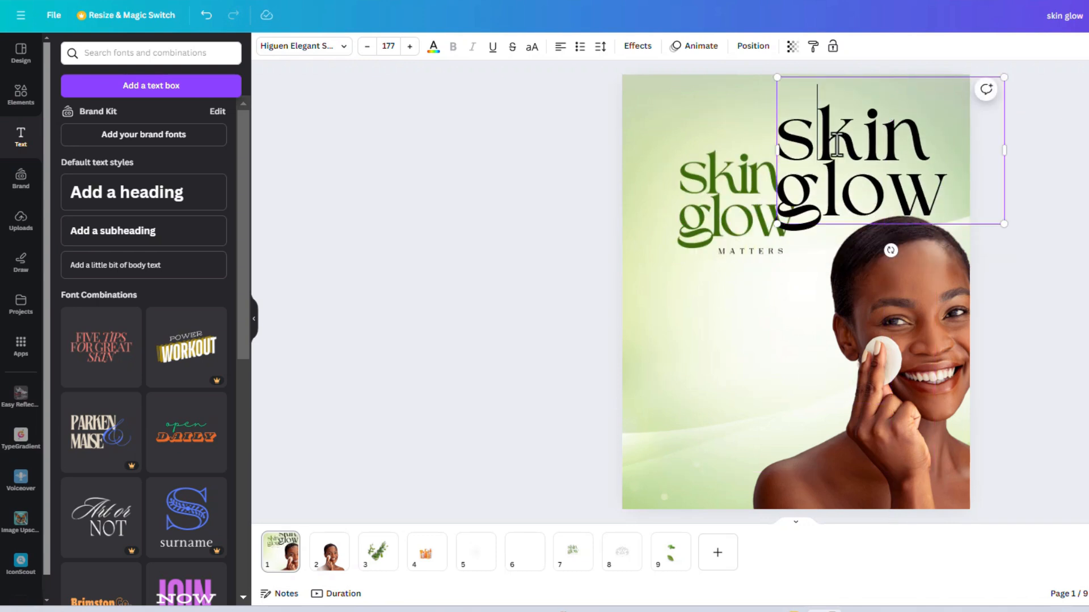
key(ctrl+a)
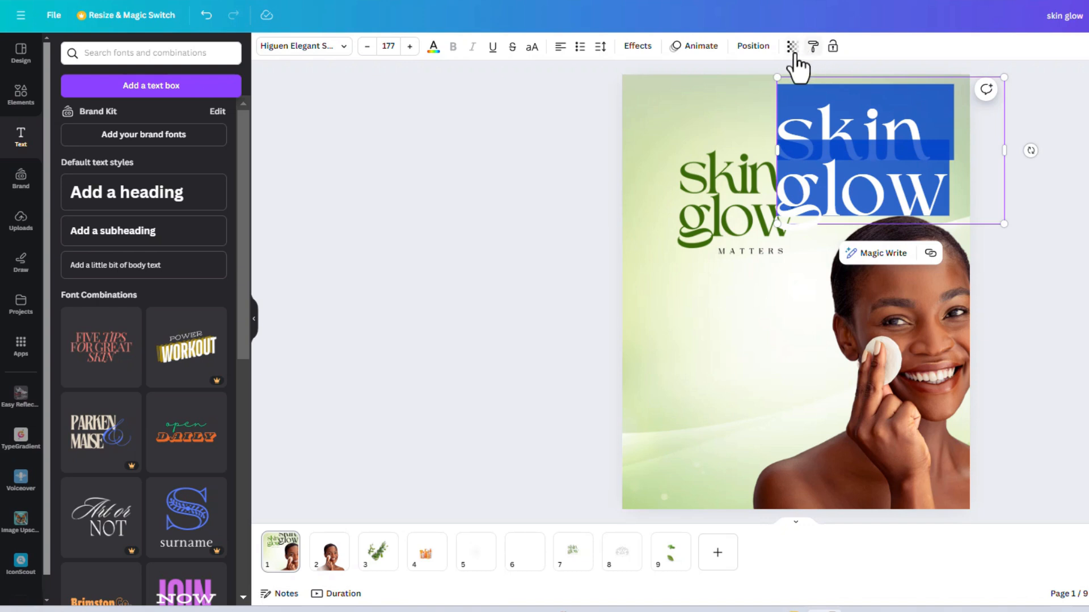
click(433, 48)
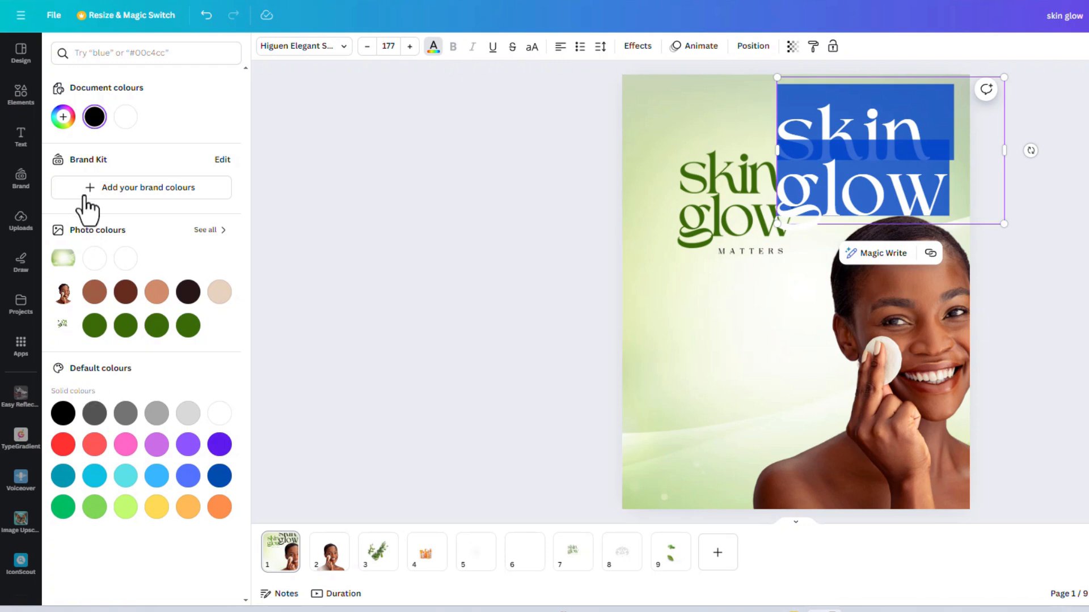
click(63, 119)
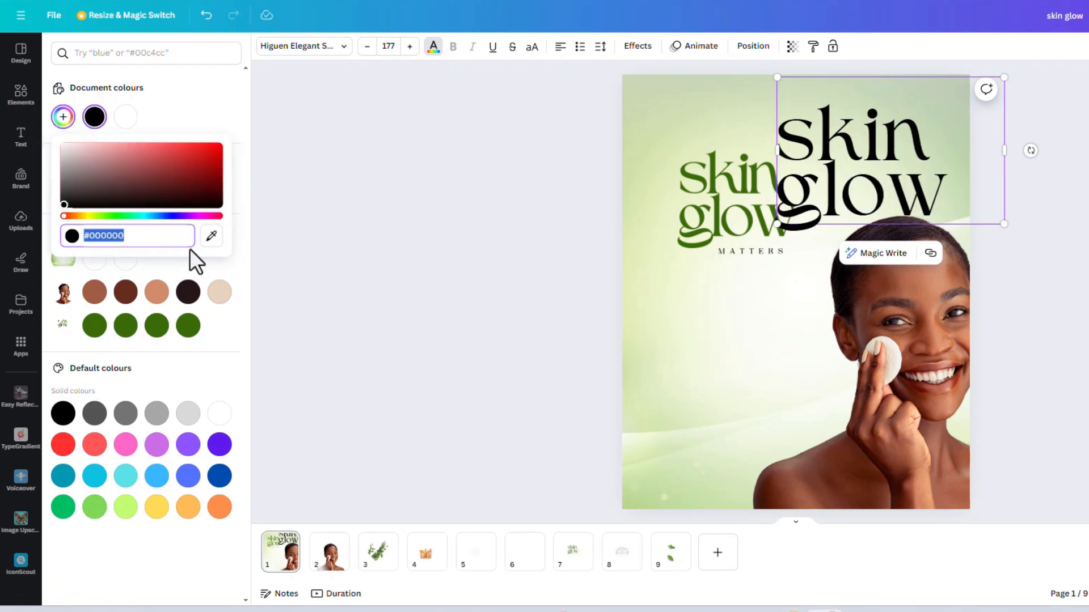
click(211, 235)
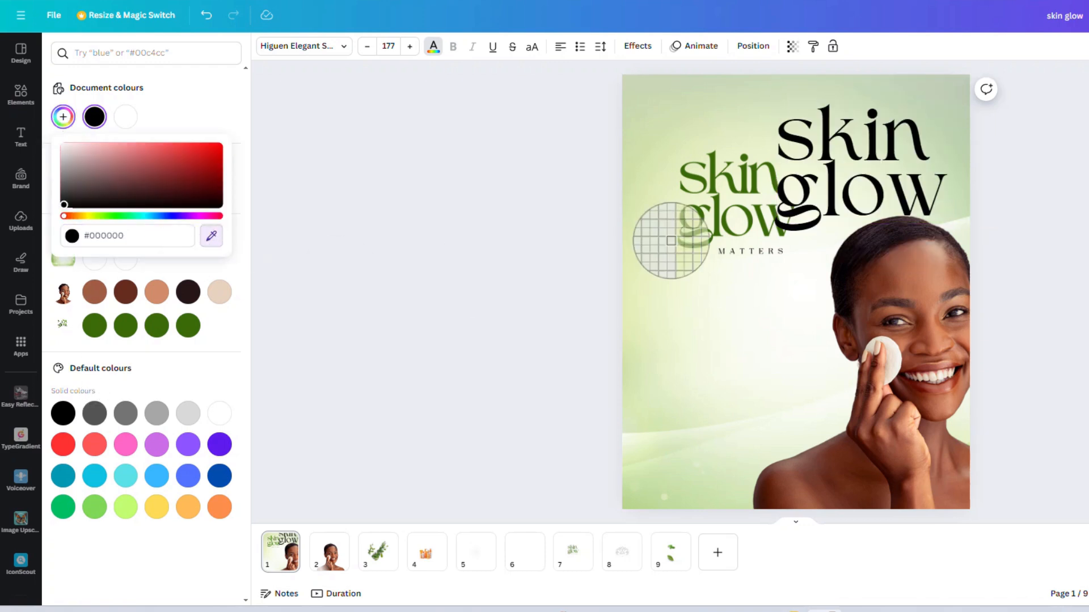
click(712, 183)
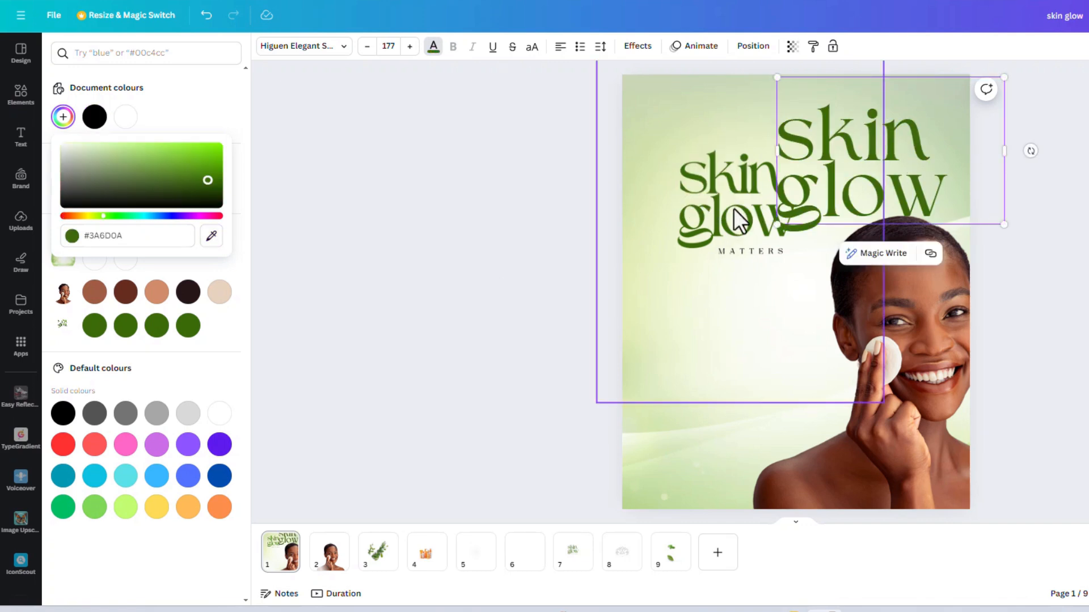
Step: Delete the title image, move the "skin glow" text into its place and scale the text to size 155
click(710, 222)
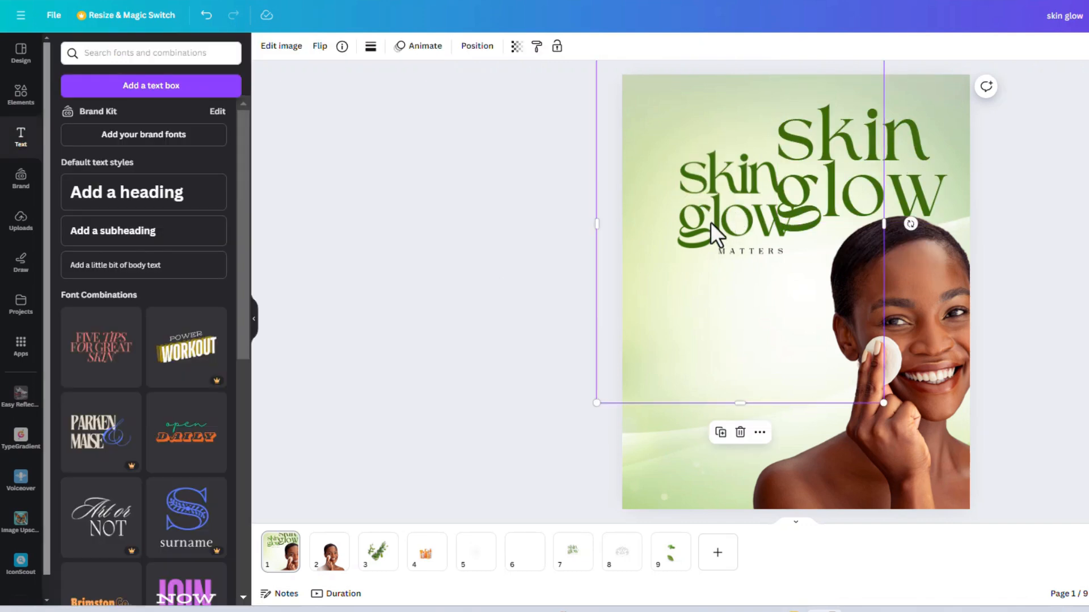
key(Delete)
drag(794, 218, 707, 246)
drag(883, 268, 856, 253)
Step: Duplicate the "skin glow" text, change the copy to "matters" and shrink it to size 34 below "glow"
drag(734, 239, 749, 316)
click(788, 96)
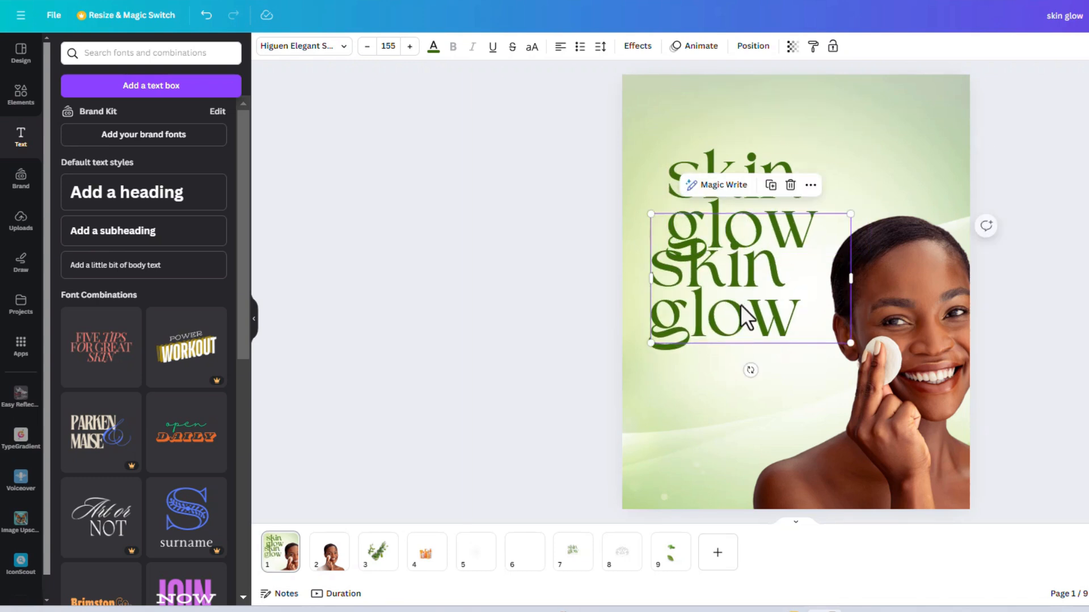
double_click(741, 309)
text(matters)
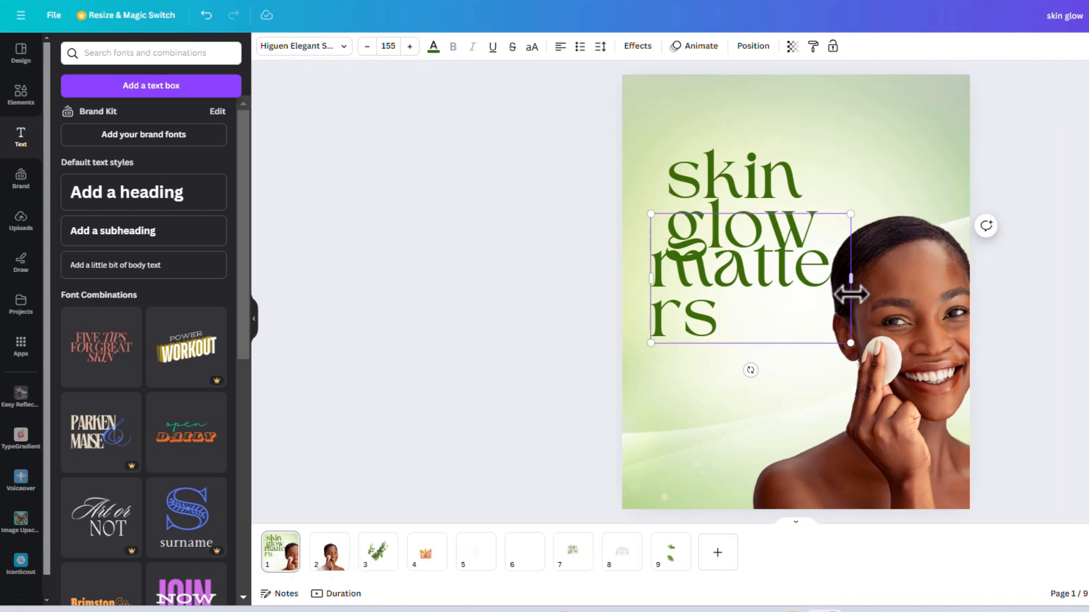
drag(850, 280, 768, 297)
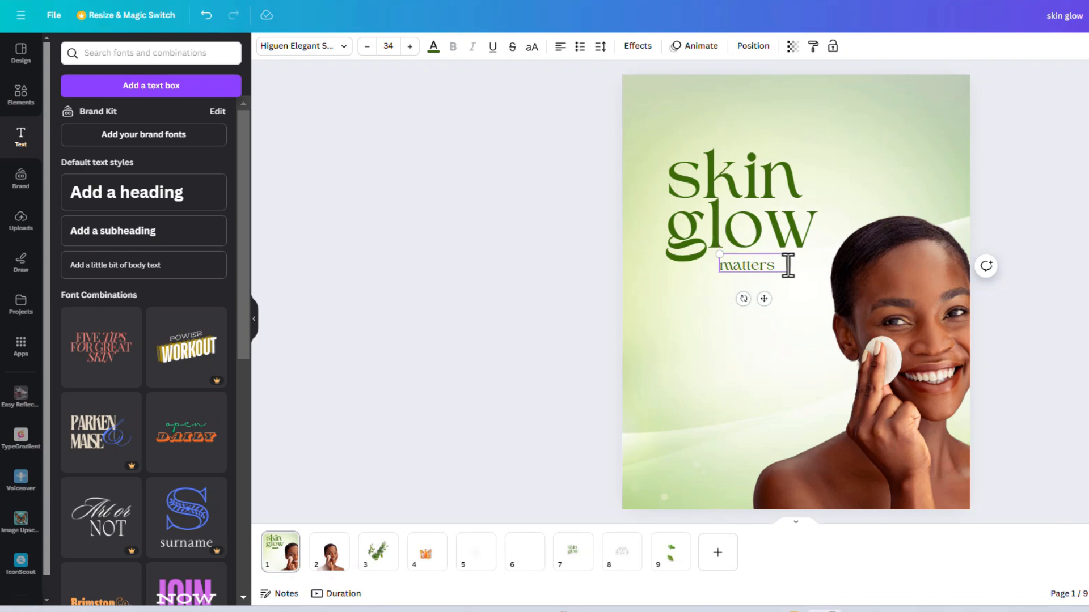
Step: Widen the "matters" text box, set its letter spacing to 459 and switch the text to uppercase
drag(788, 265, 828, 265)
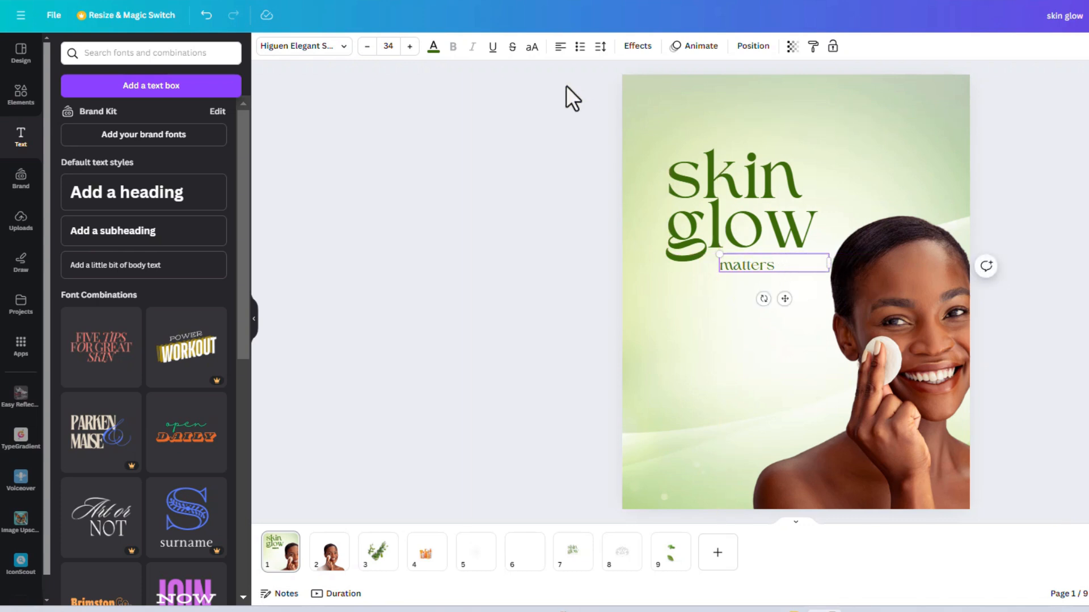
click(596, 51)
drag(623, 94, 676, 94)
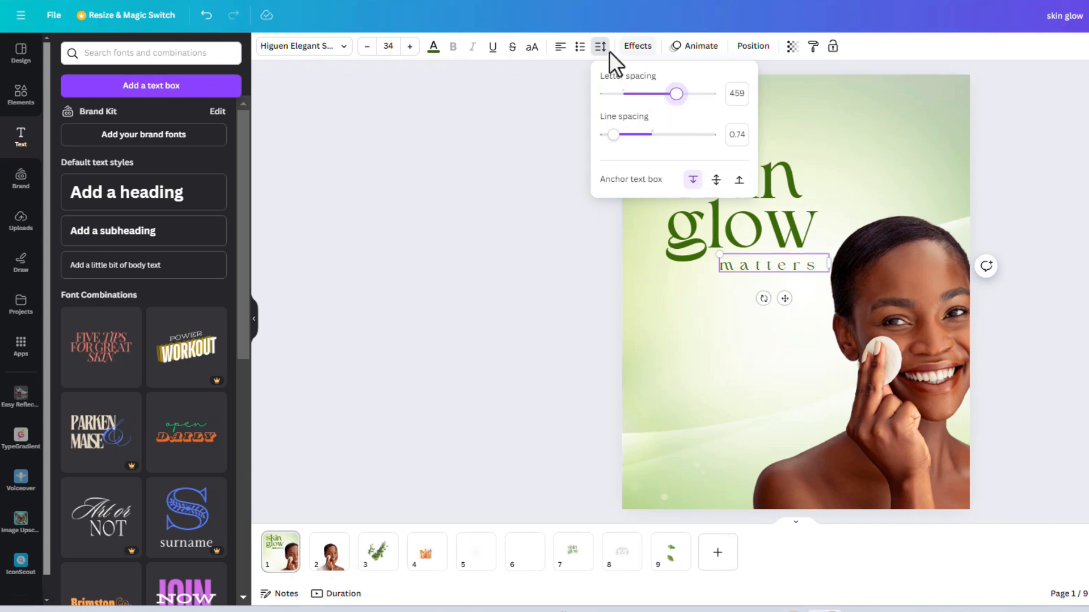
click(531, 47)
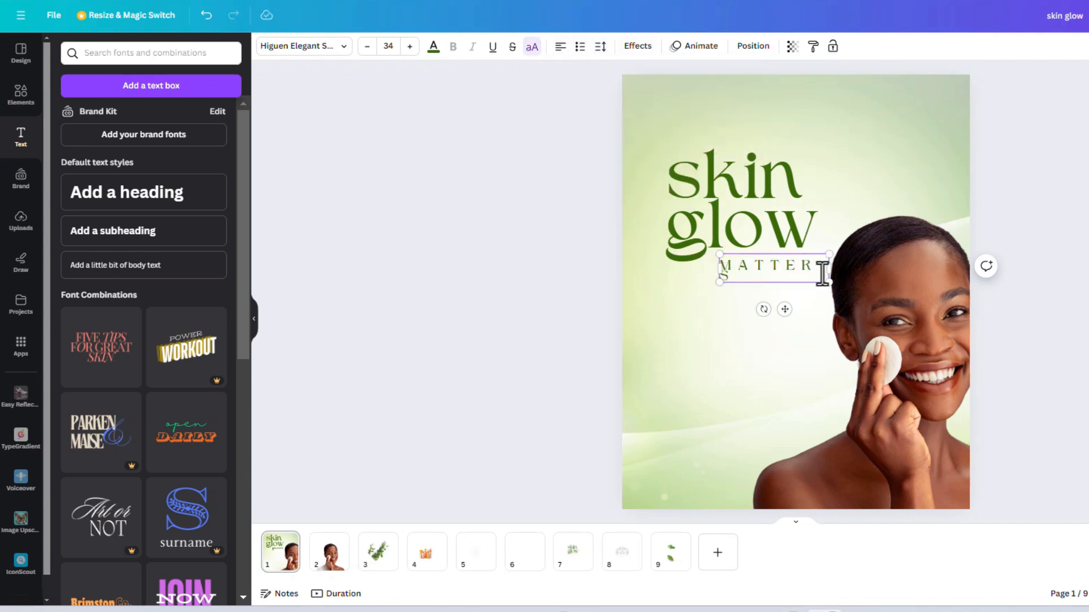
Step: Widen the "MATTERS" text box to fit one line, scale the text down to size 30.3 and place it beneath "glow"
drag(829, 268, 850, 268)
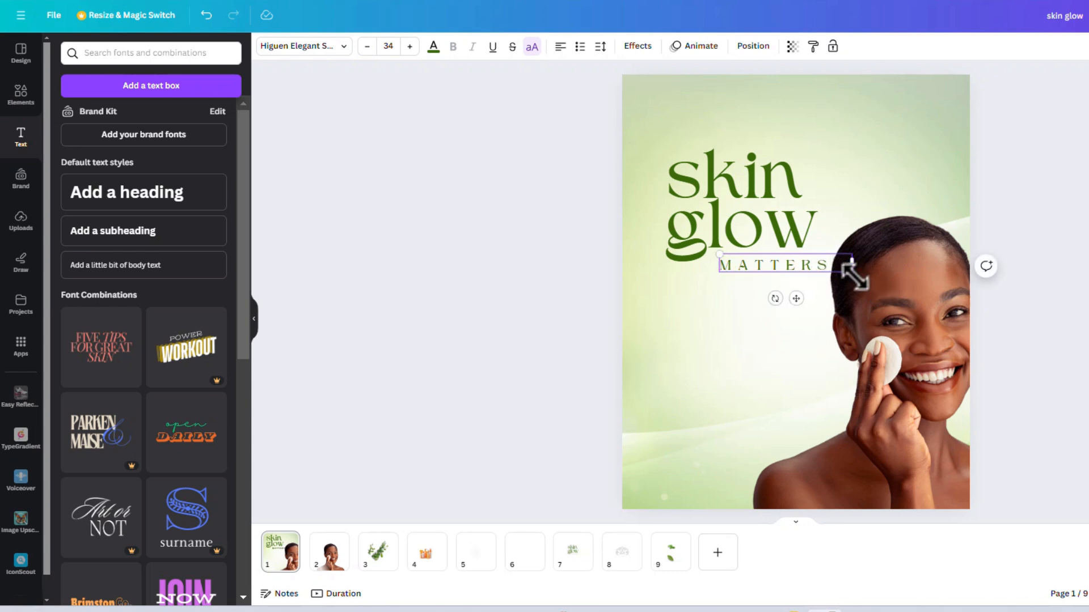
drag(715, 253, 733, 257)
drag(778, 294, 785, 298)
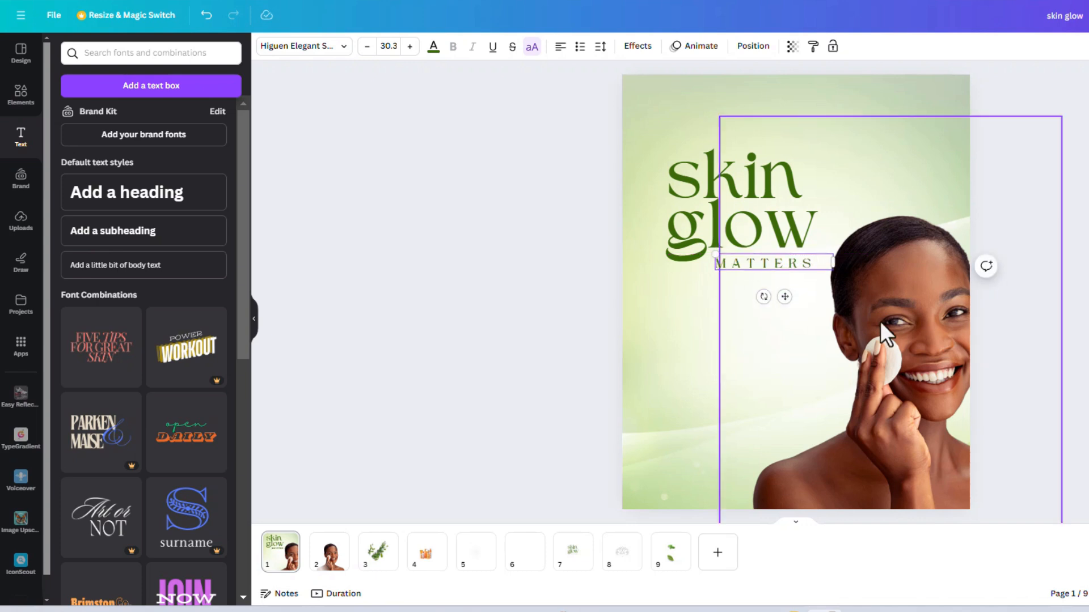
click(471, 386)
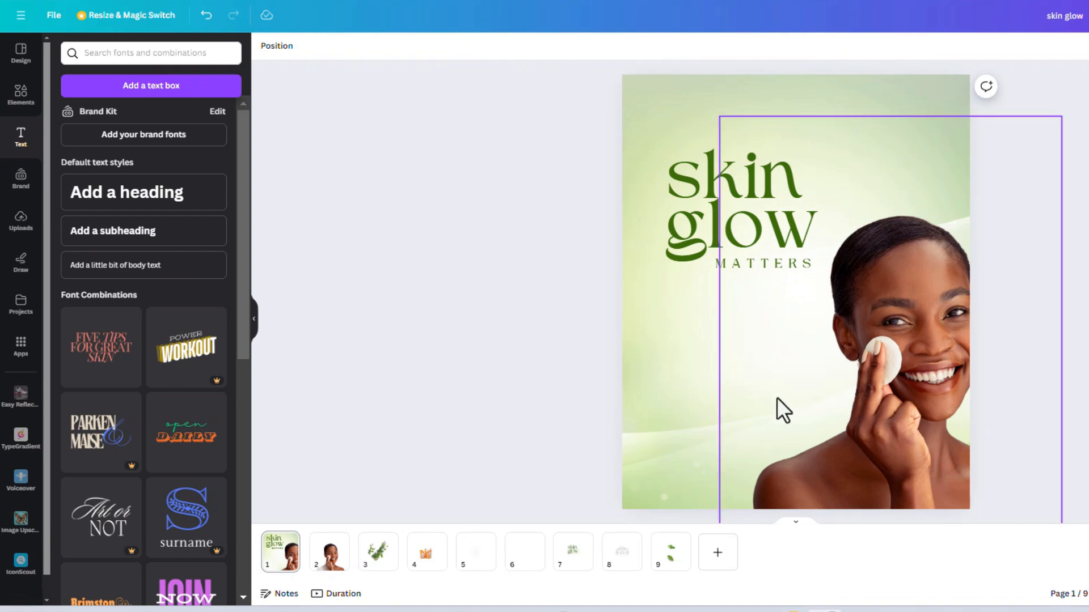
Step: Check the finished reference flyer, then copy the sunscreen products image from page 4 to page 1, enlarge it and place it at the lower left
key(alt+Tab)
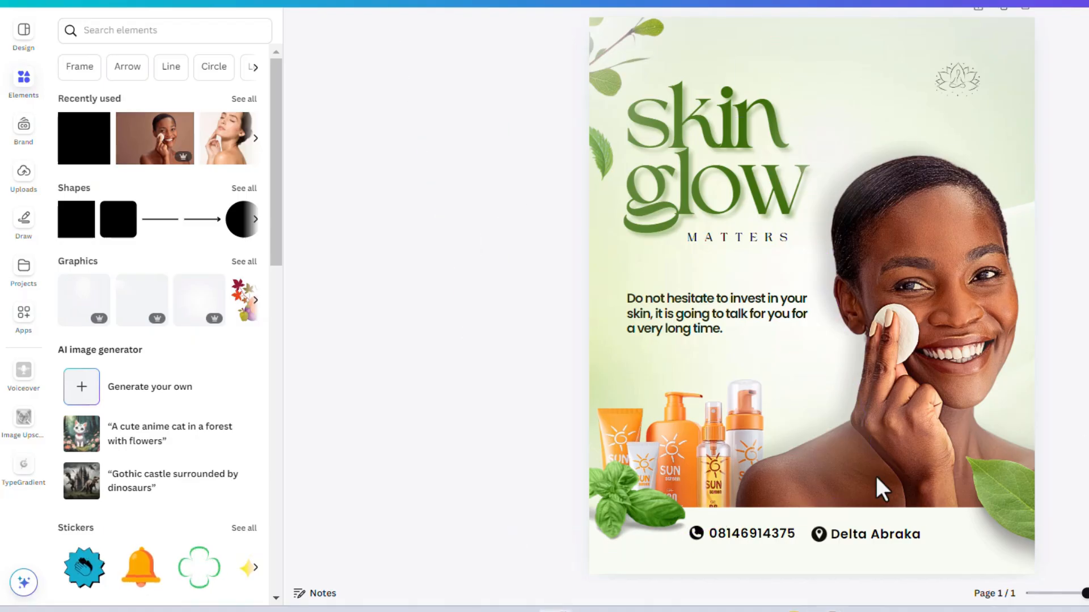
key(alt+Tab)
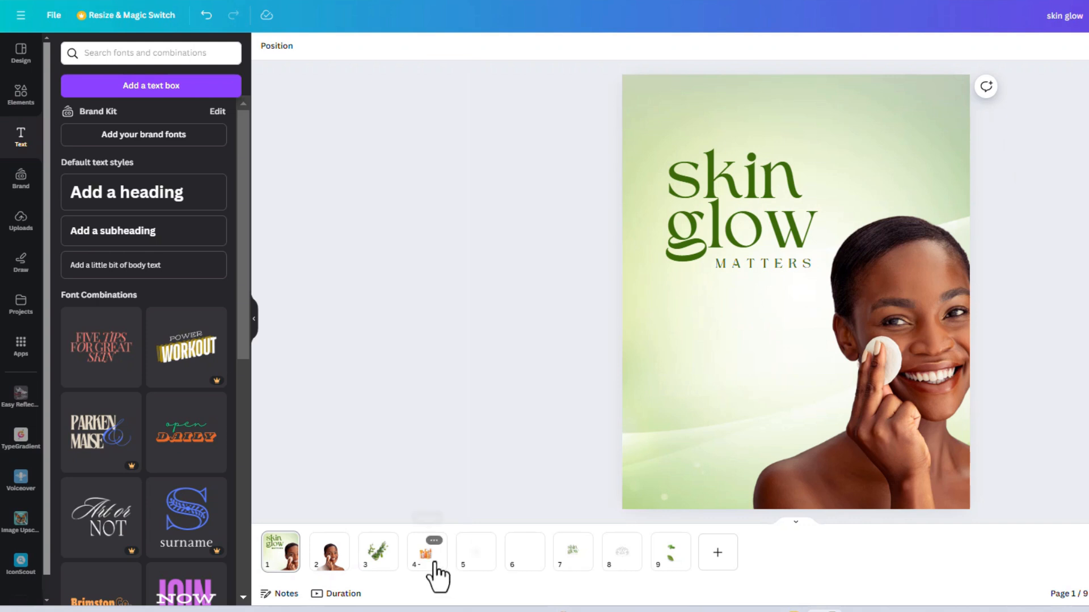
click(431, 570)
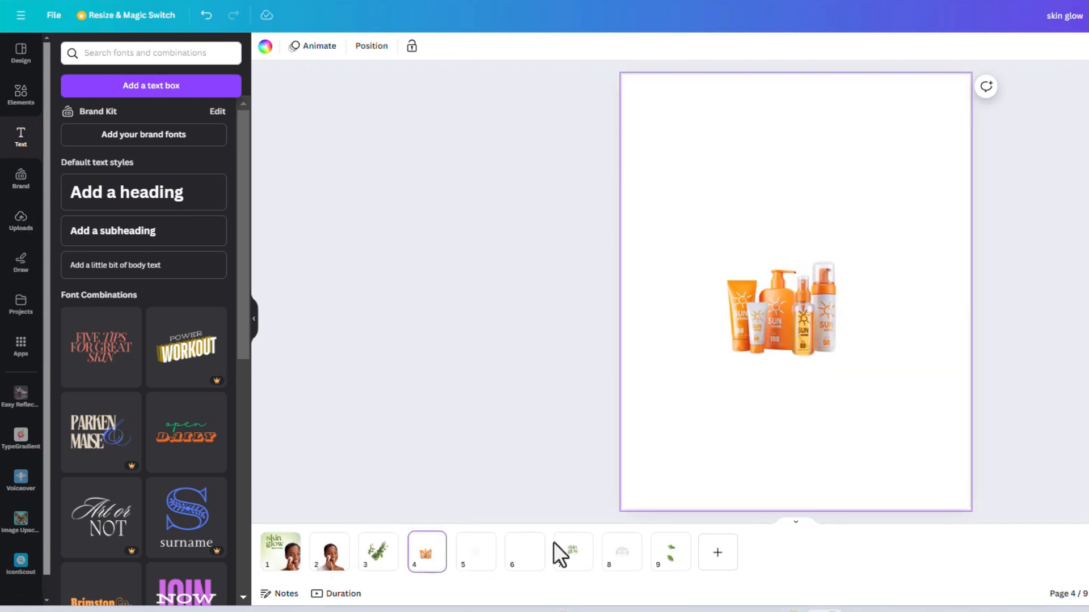
click(800, 333)
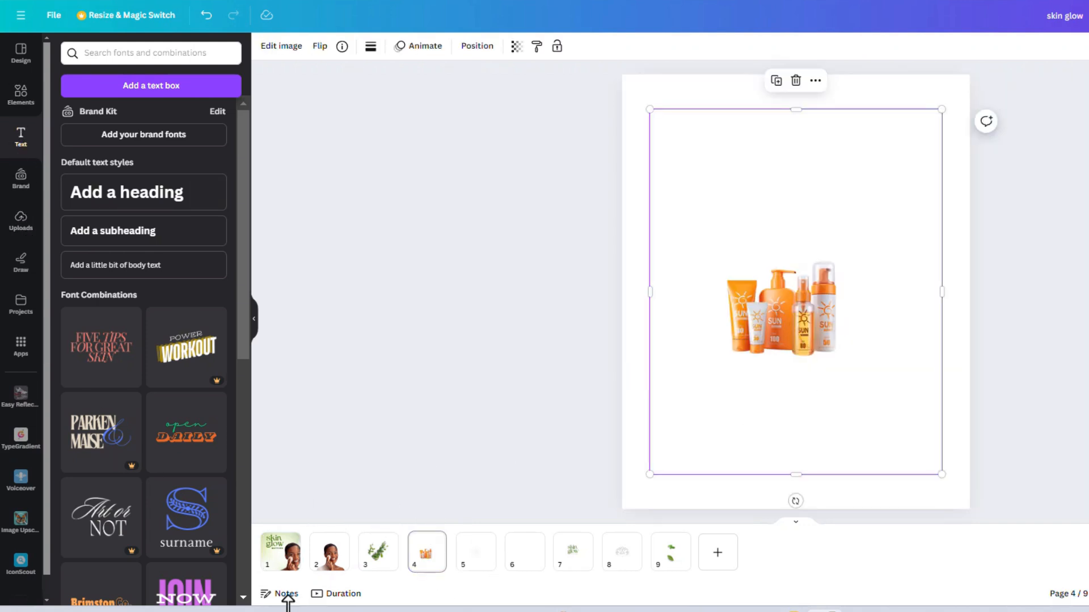
click(295, 570)
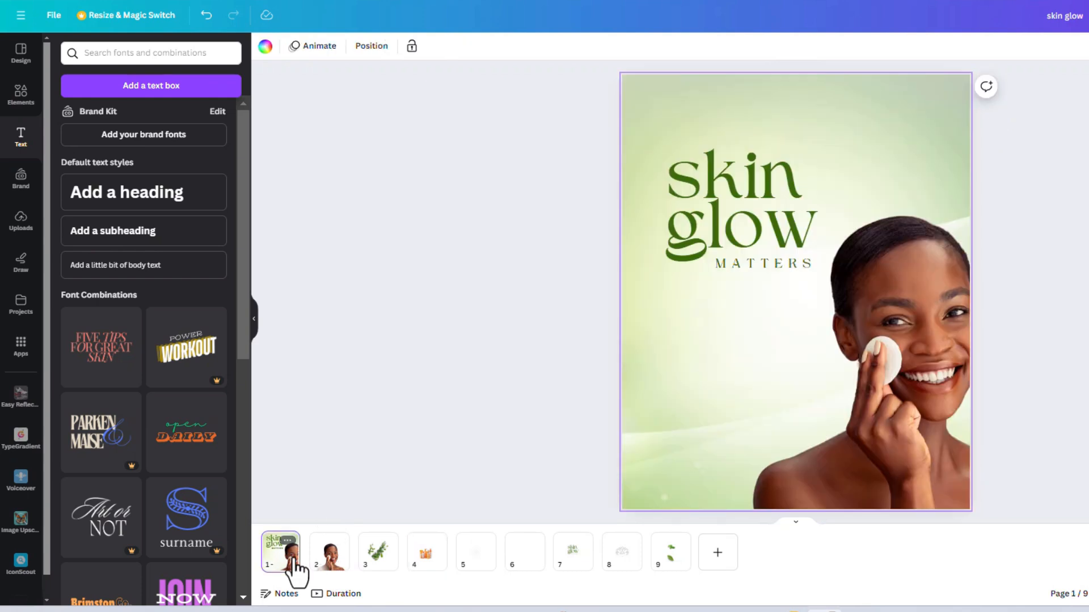
key(ctrl+v)
drag(795, 347, 683, 461)
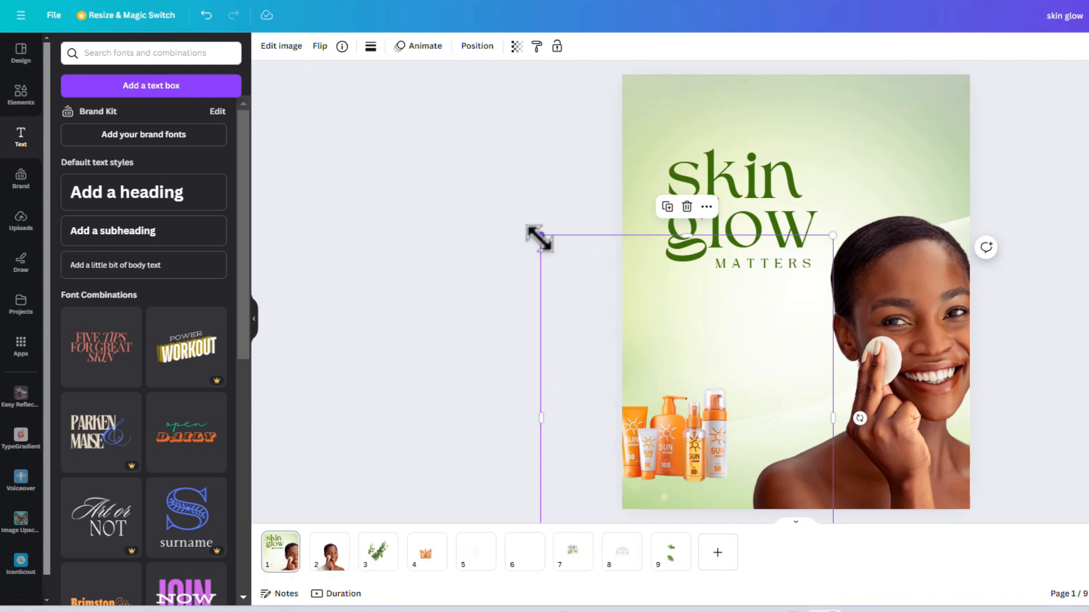
drag(540, 235, 500, 184)
drag(676, 433, 697, 432)
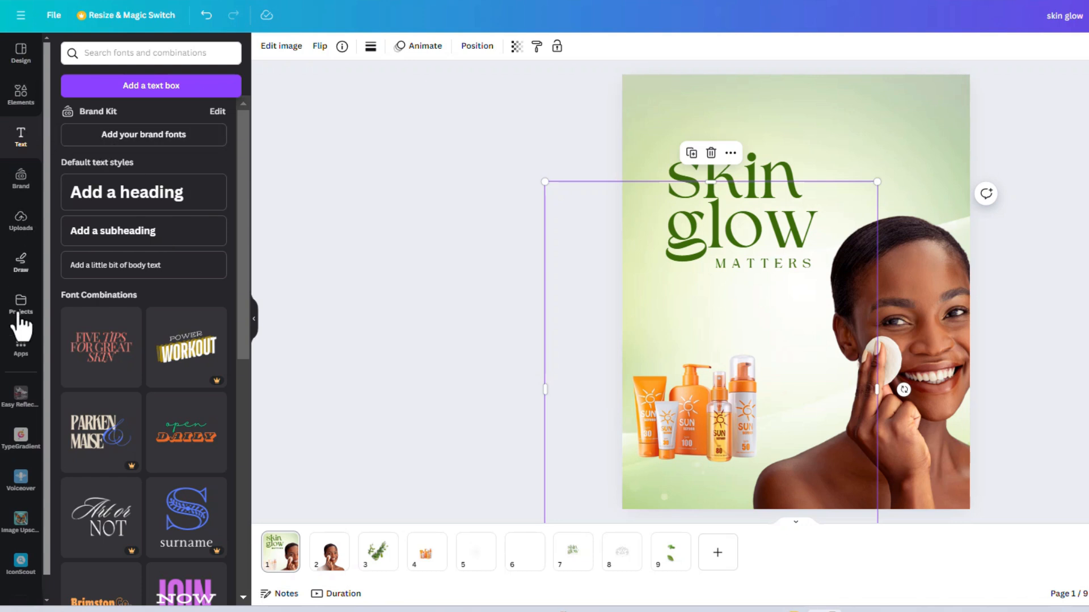
Step: Add the uploaded leafy branch image and place it partly off the page at the upper-left corner
click(23, 220)
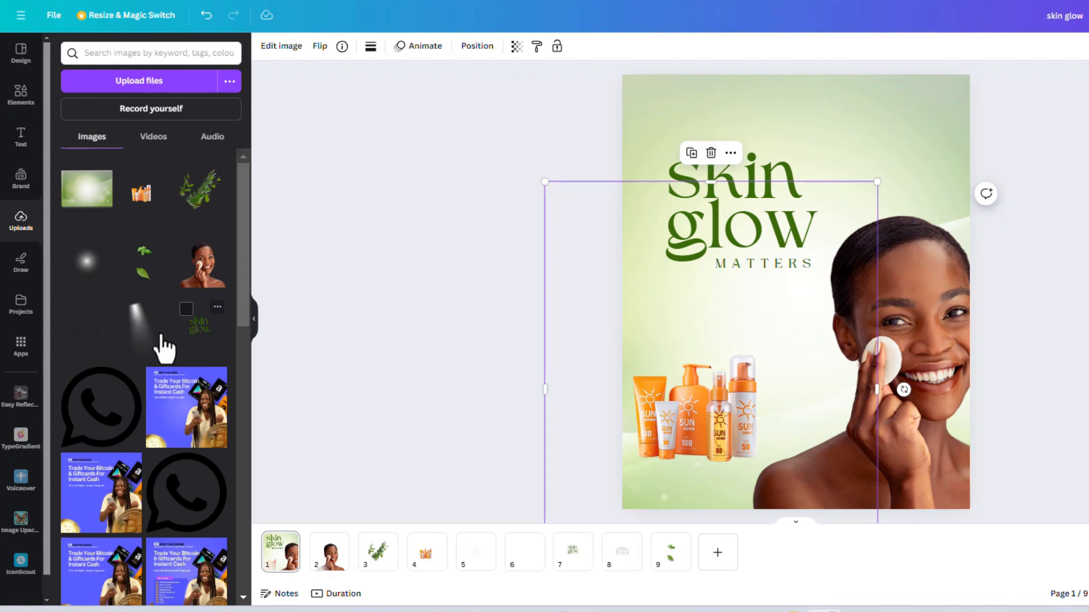
click(203, 201)
drag(728, 318, 564, 225)
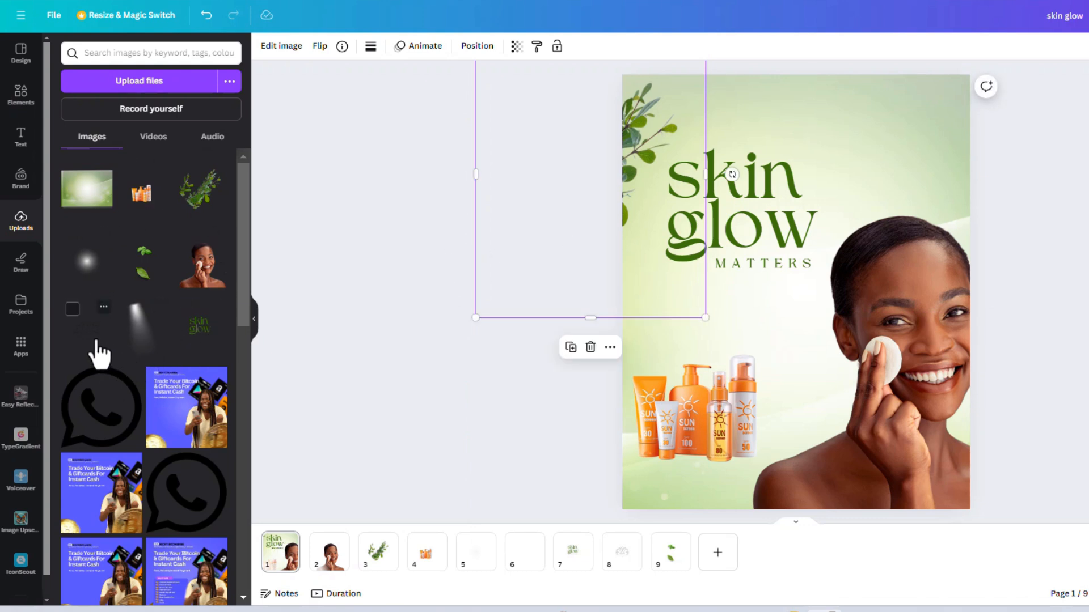
Step: Add the uploaded two-leaf image, crop away its upper leaf cluster and place the remaining leaf at the page's lower-right edge
click(148, 271)
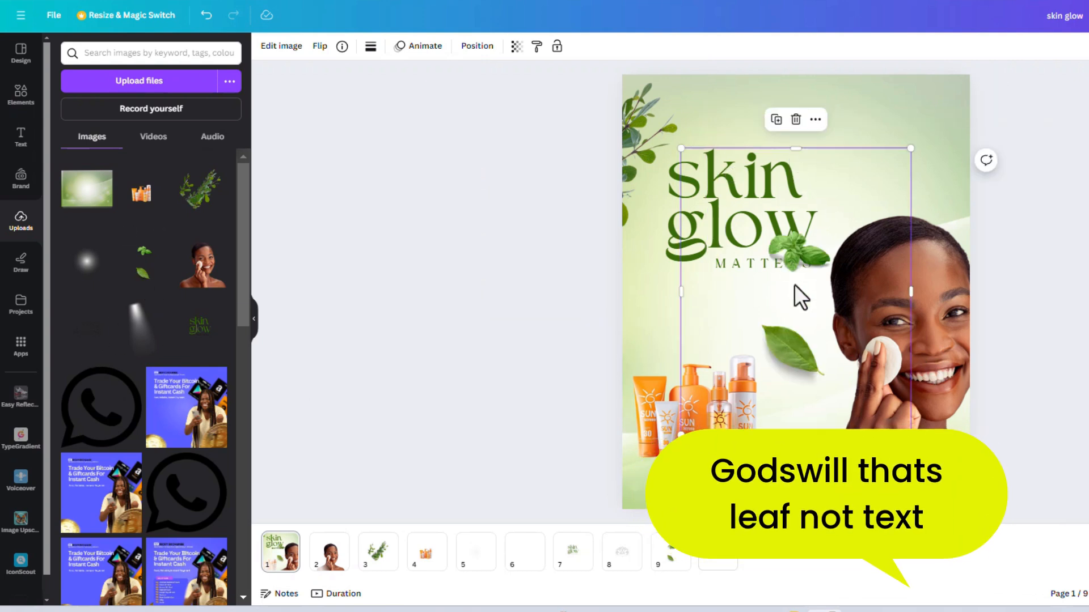
drag(794, 284, 781, 254)
drag(790, 117, 790, 260)
drag(864, 379, 1043, 507)
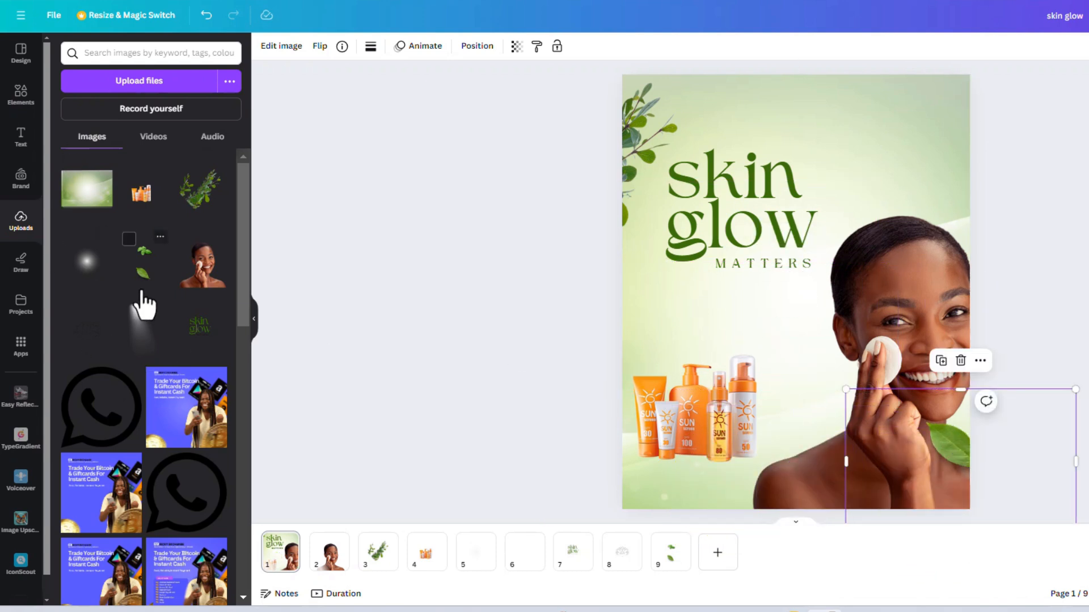
Step: Add a square shape, stretch it into a band wider than the page, reduce its height and place it along the page's bottom
click(20, 93)
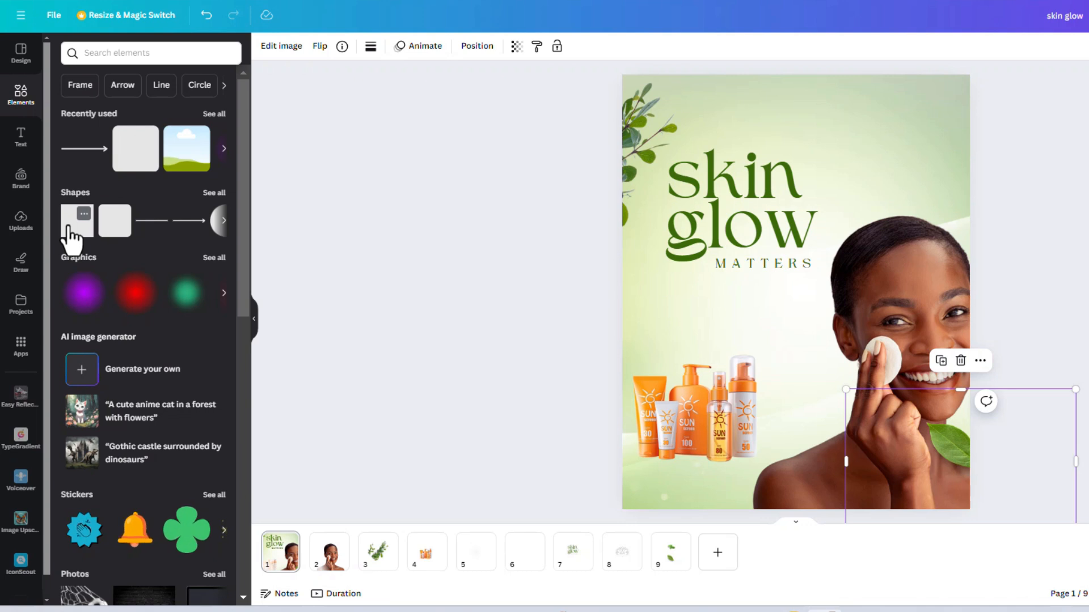
click(74, 224)
drag(740, 291, 568, 292)
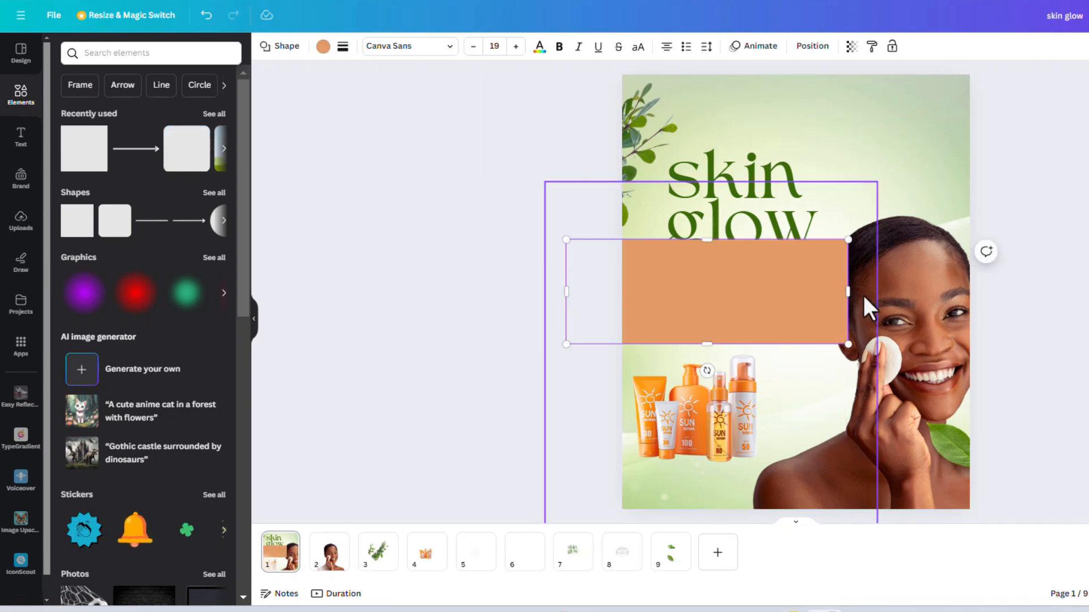
drag(849, 292, 987, 291)
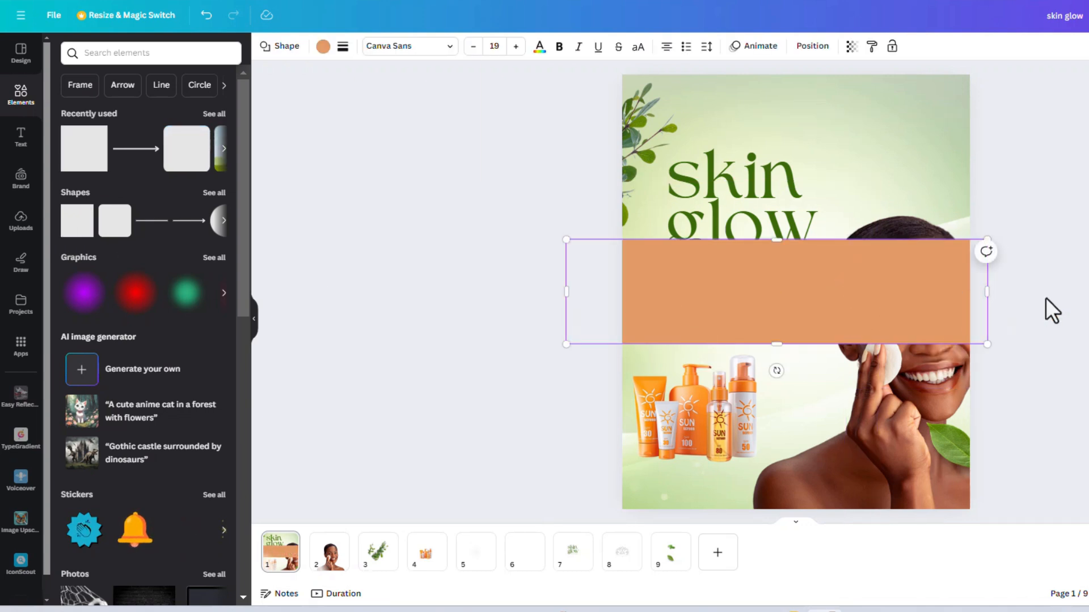
drag(779, 240, 791, 274)
drag(911, 328, 925, 483)
Step: Move the model photo up and slightly right, and lower the top edge of the bottom band a little
click(945, 267)
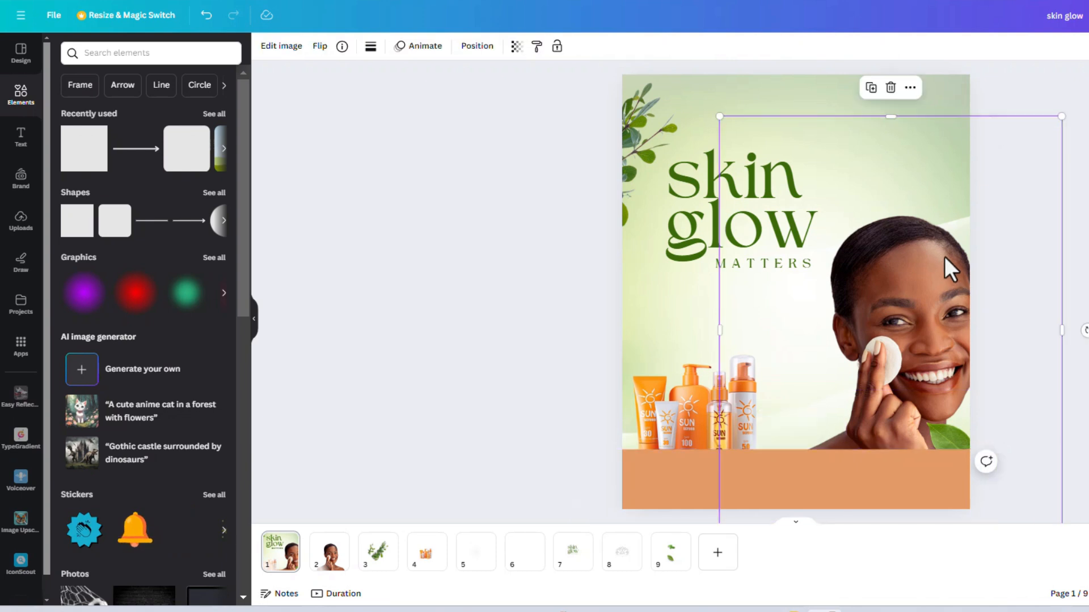
drag(945, 267, 939, 237)
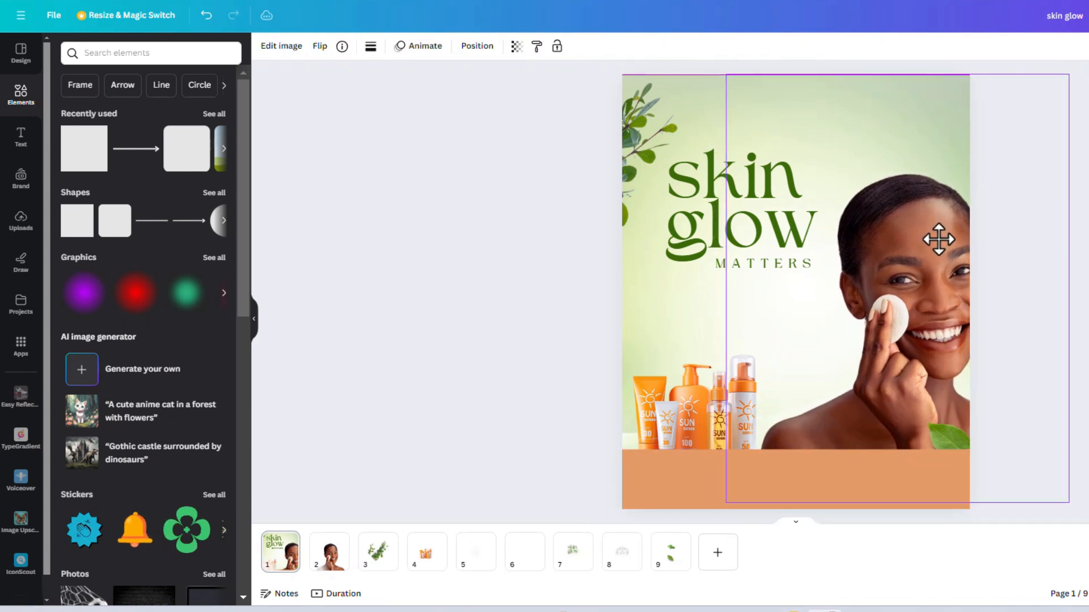
click(698, 474)
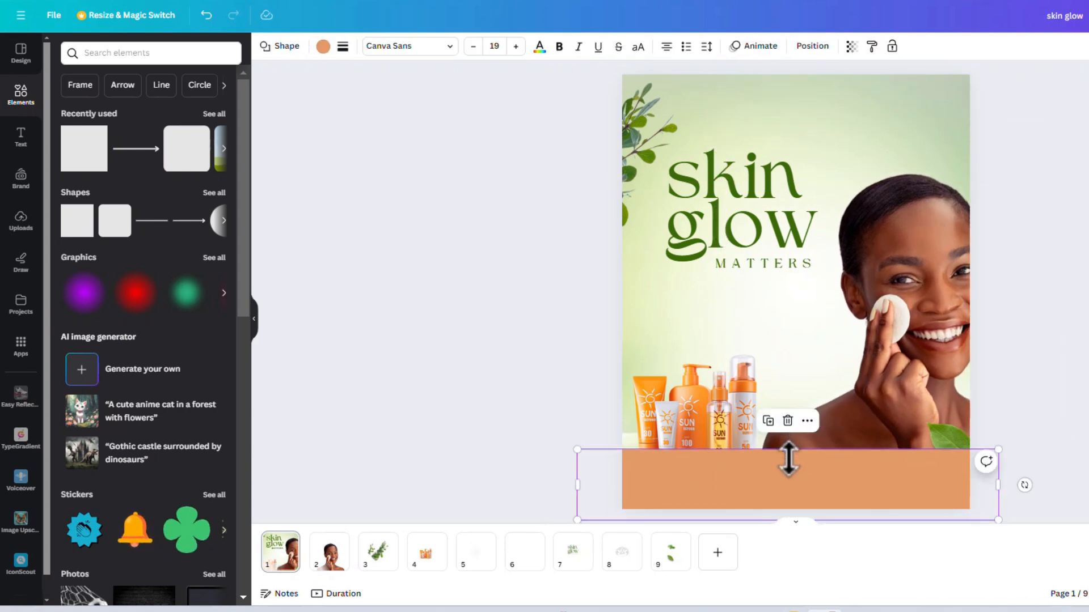
drag(788, 449, 785, 455)
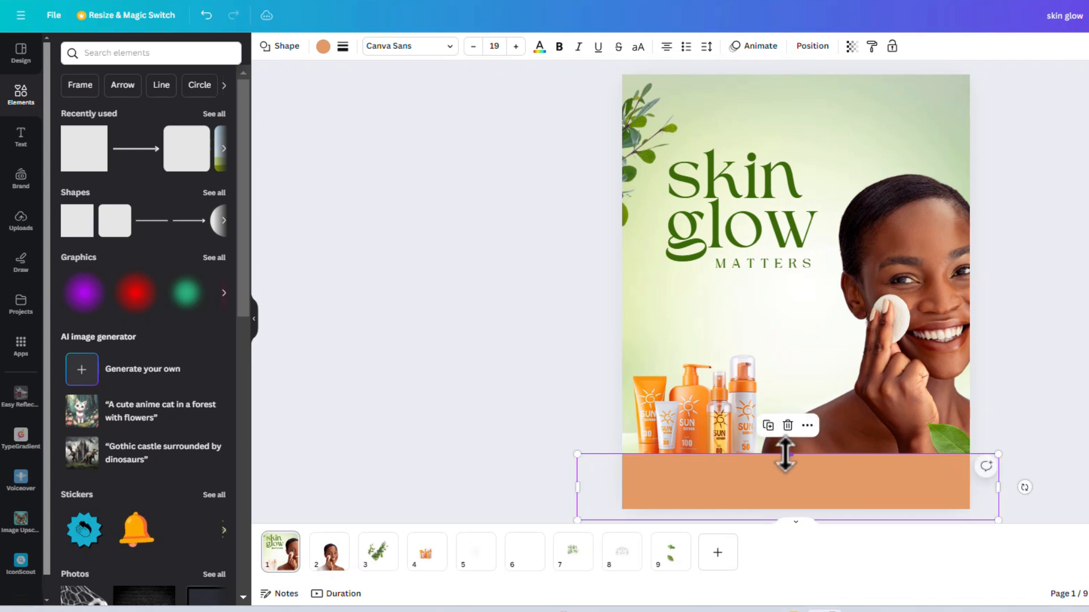
Step: Recolour the bottom band with light green #E9F3D5 sampled from the flyer background
click(322, 47)
click(213, 117)
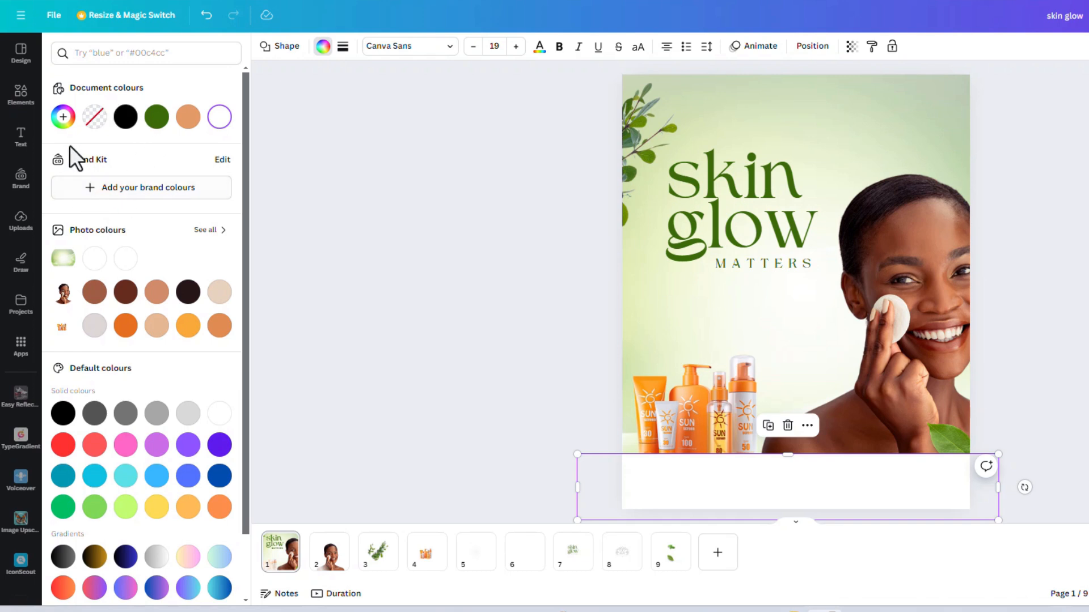
click(63, 118)
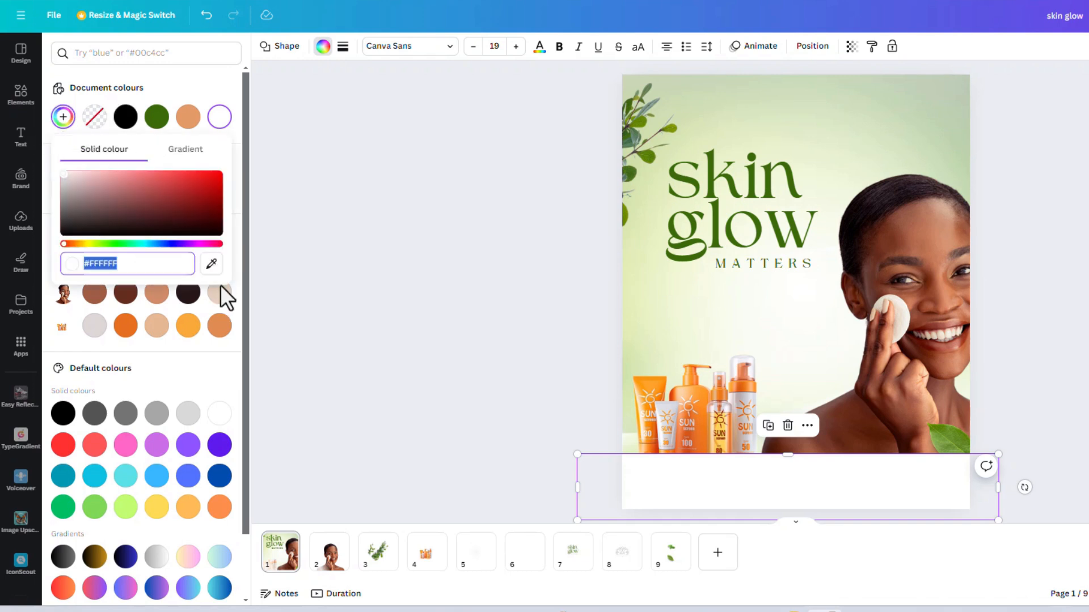
click(211, 263)
click(851, 172)
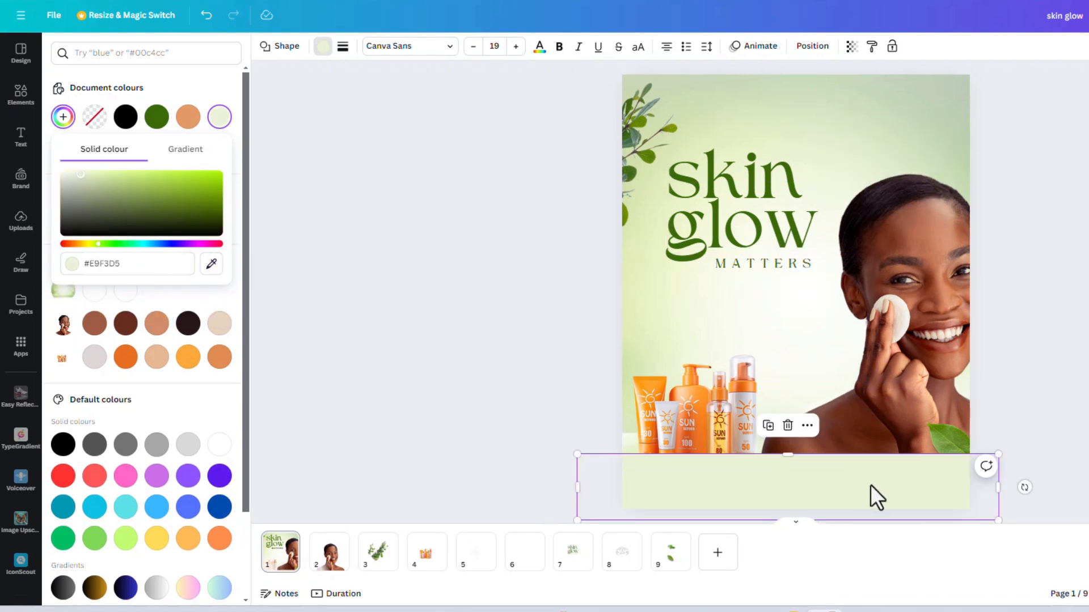
key(Escape)
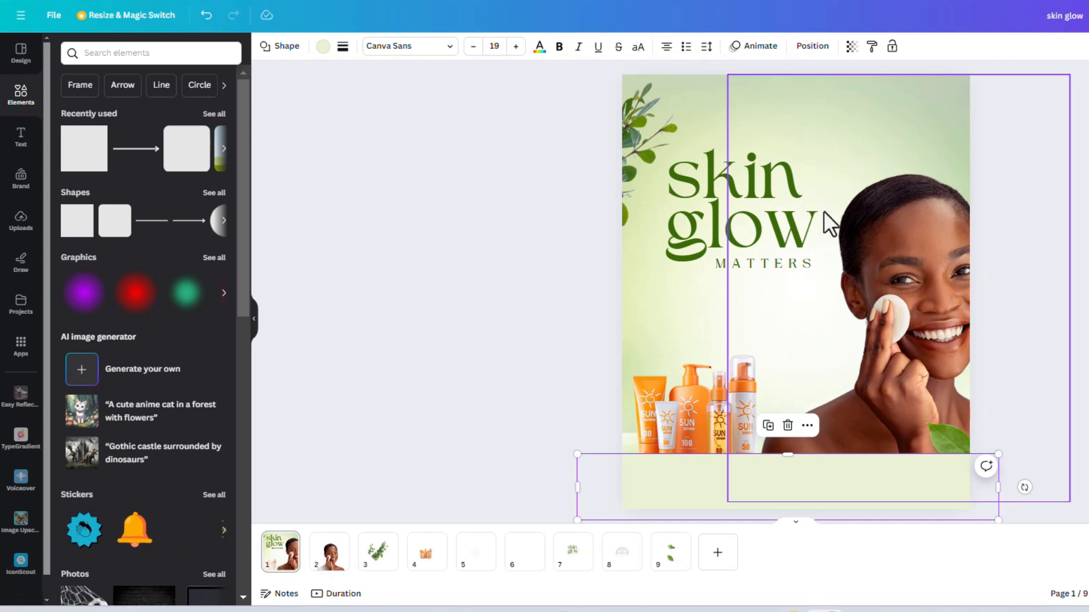
Step: Nudge the leafy branch upward and shift the "skin glow" title up and to the left
mouse_move(615, 132)
mouse_down()
mouse_move(639, 146)
mouse_move(635, 127)
mouse_up()
drag(768, 193, 768, 150)
Step: Crop the empty margins above, right and left of the products in the sunscreen image
click(788, 265)
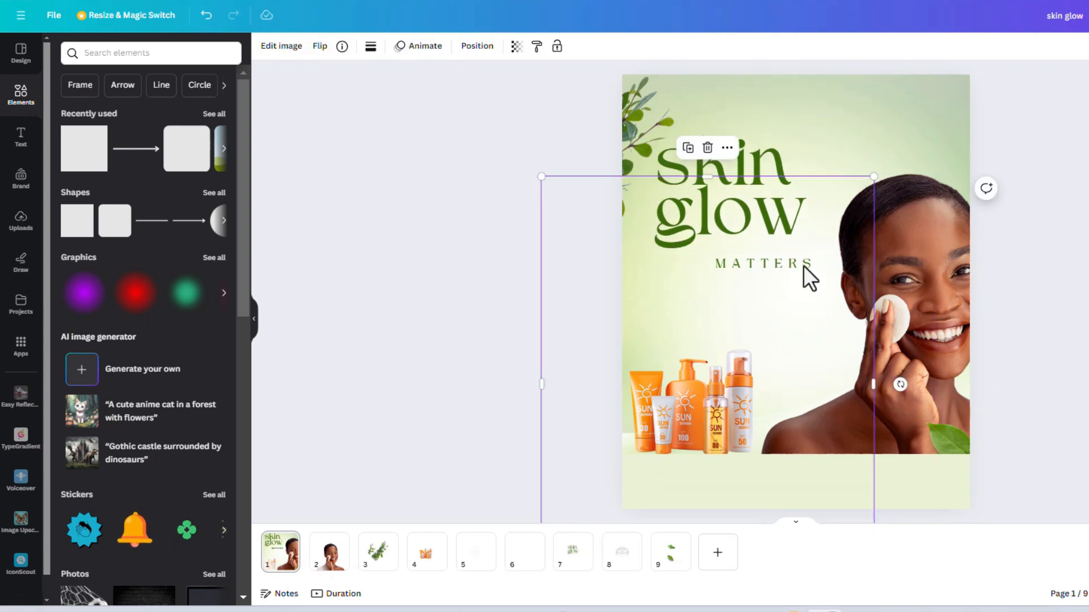
drag(707, 176, 707, 337)
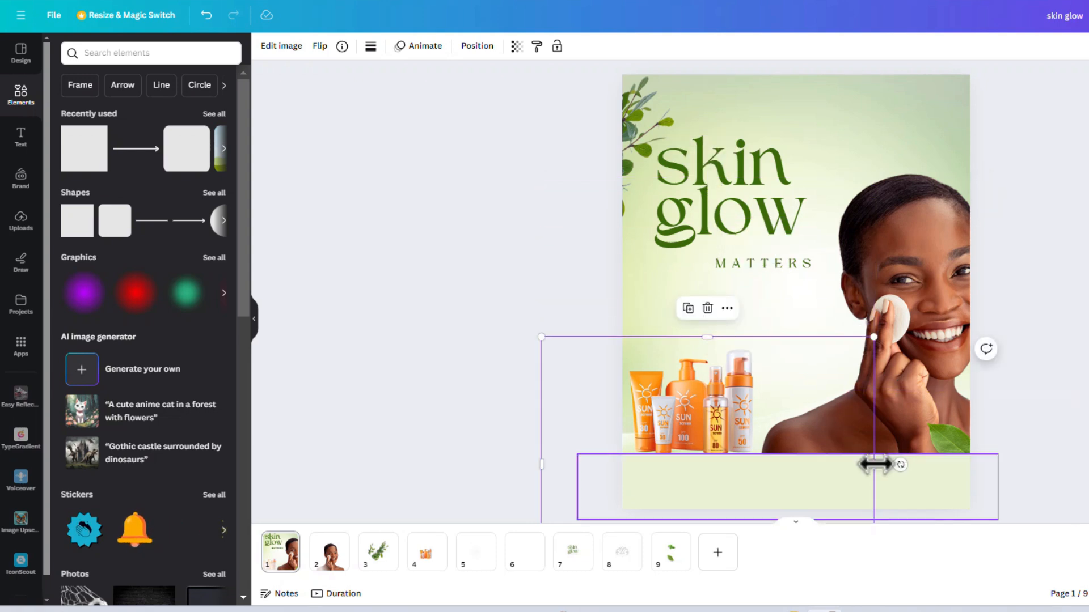
drag(875, 465, 774, 465)
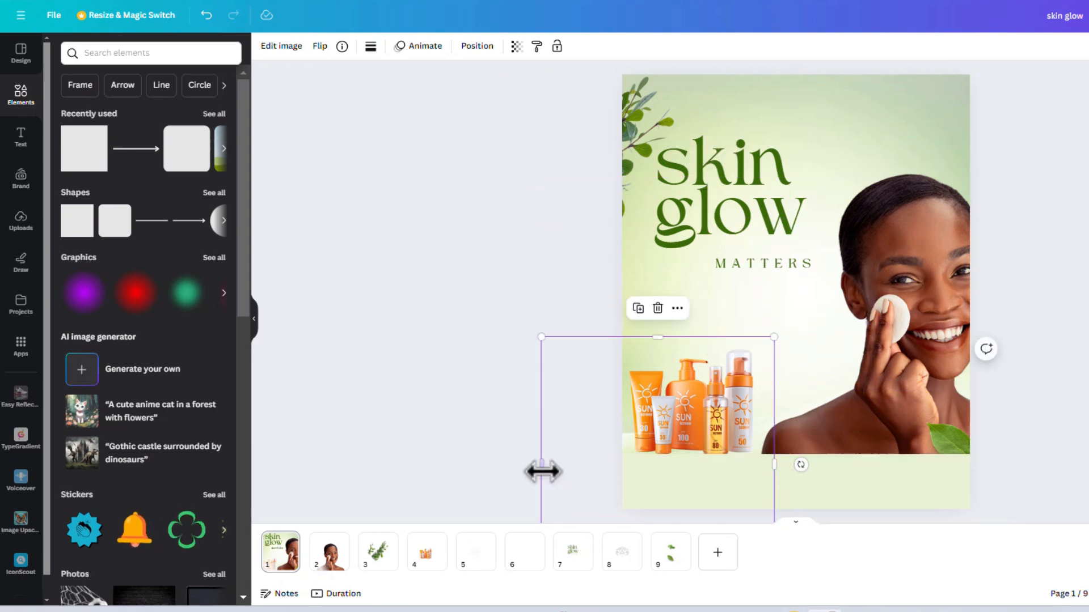
drag(543, 471, 604, 464)
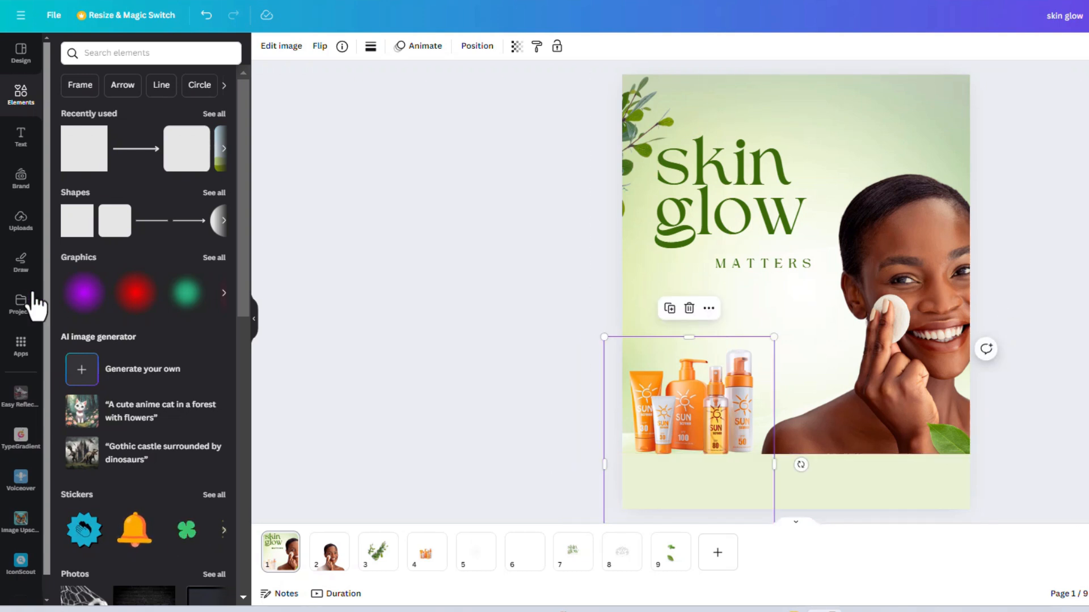
Step: Add the uploaded lotus logo, shrink it and place it at the page's upper right above the model's head
click(23, 238)
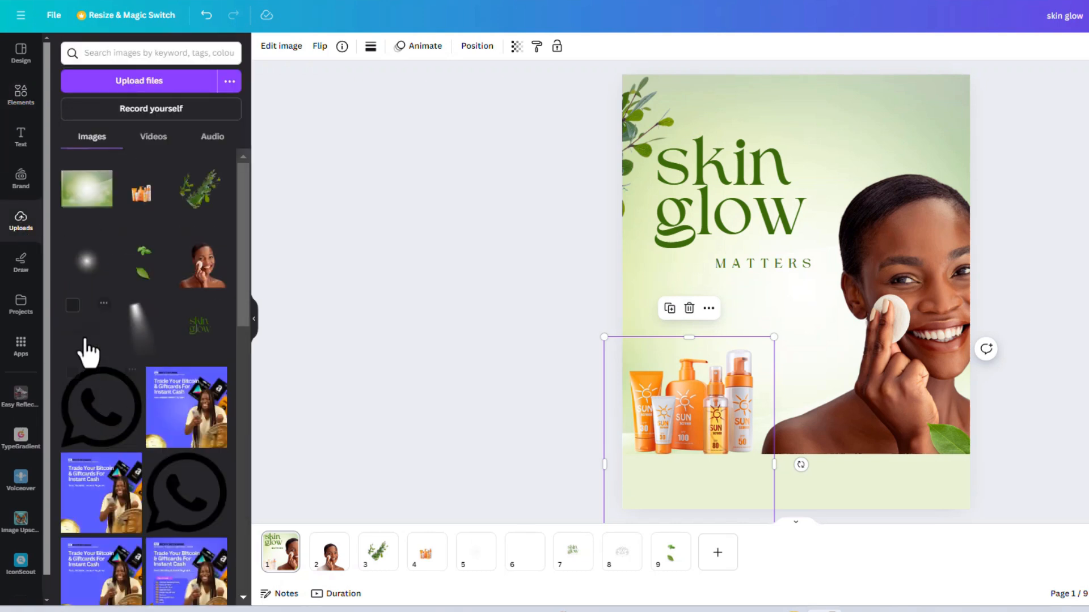
click(85, 339)
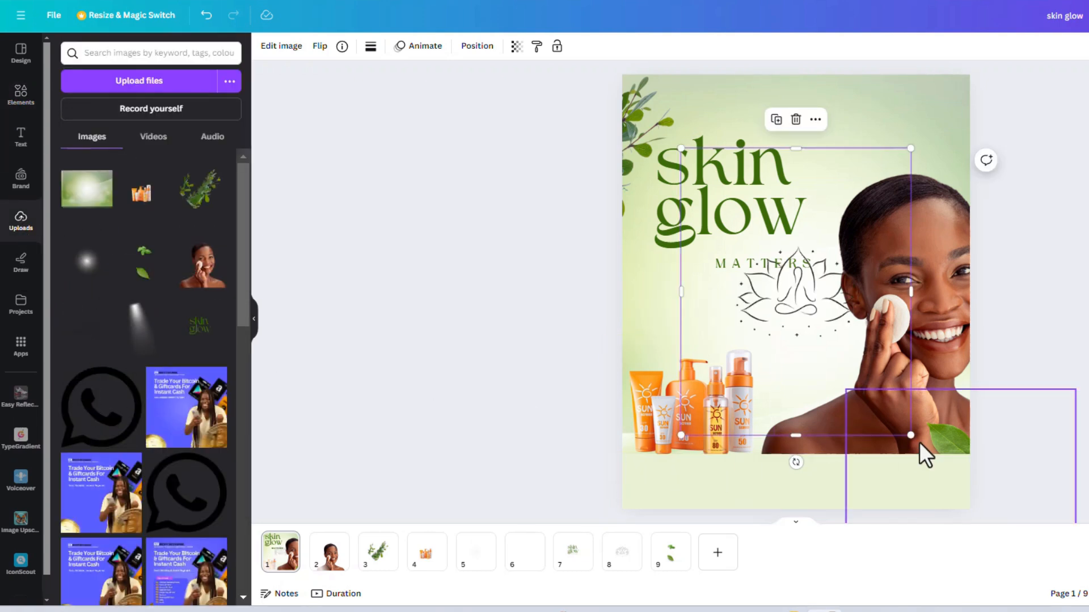
drag(913, 436, 768, 282)
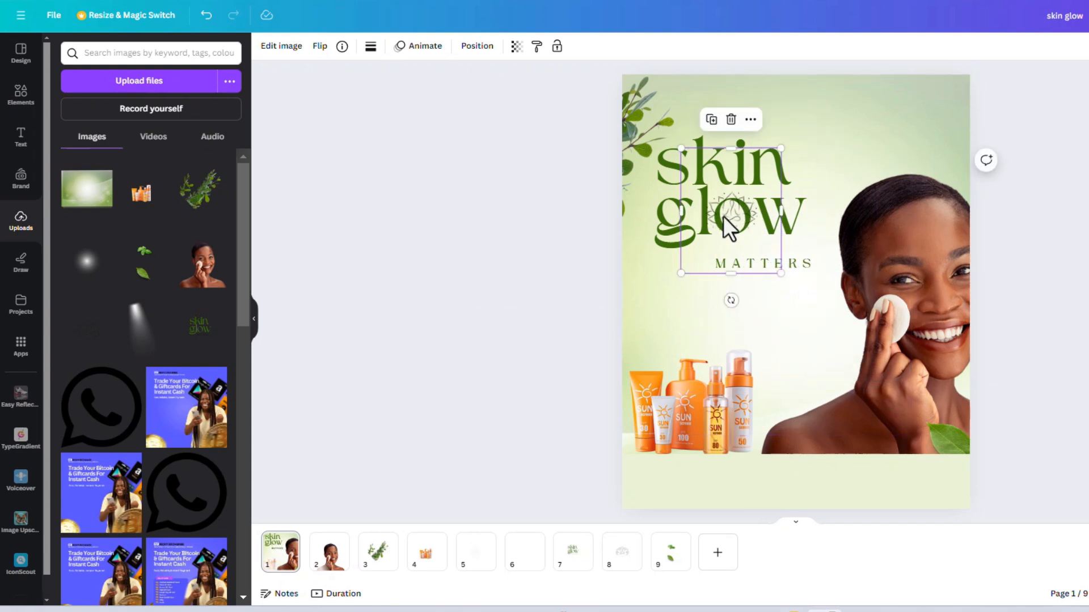
drag(726, 228, 911, 129)
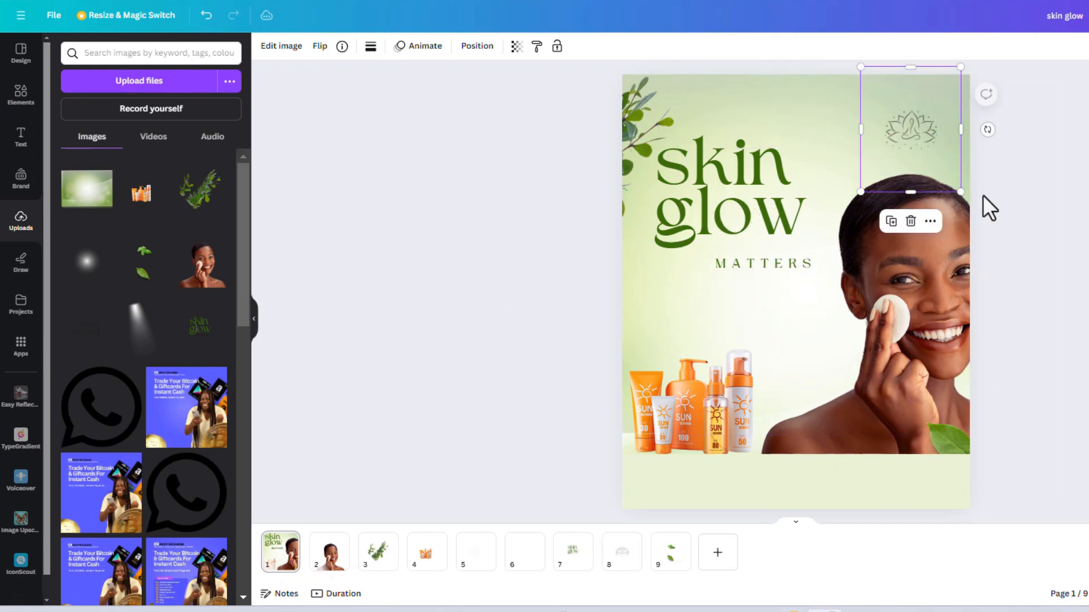
drag(959, 193, 954, 184)
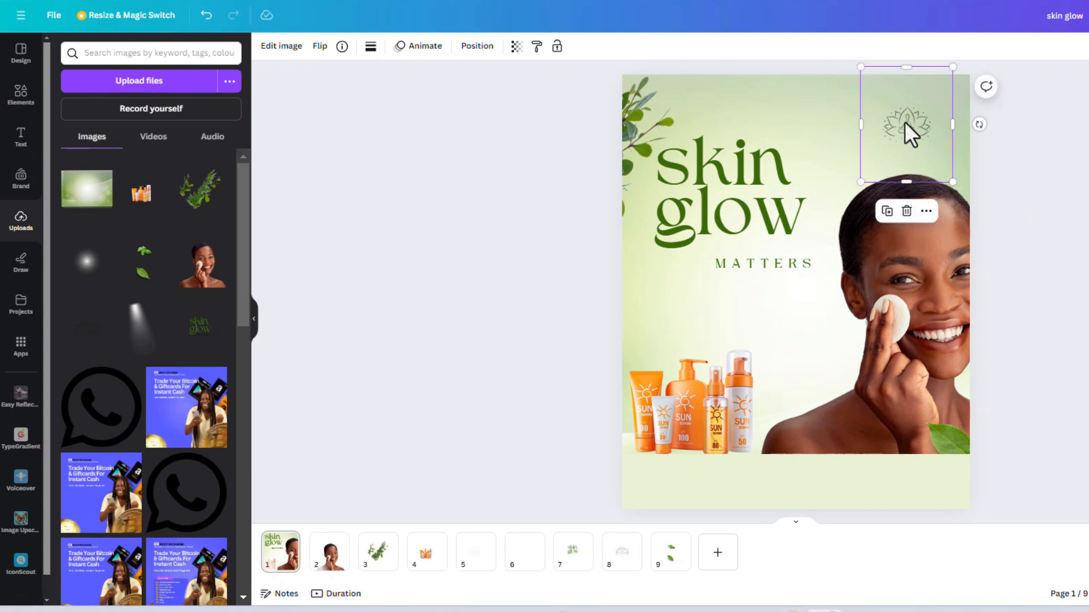
drag(903, 121, 904, 126)
Step: Nudge the word MATTERS slightly up and to the left beneath the title, and compare the layout with the finished reference flyer
click(754, 255)
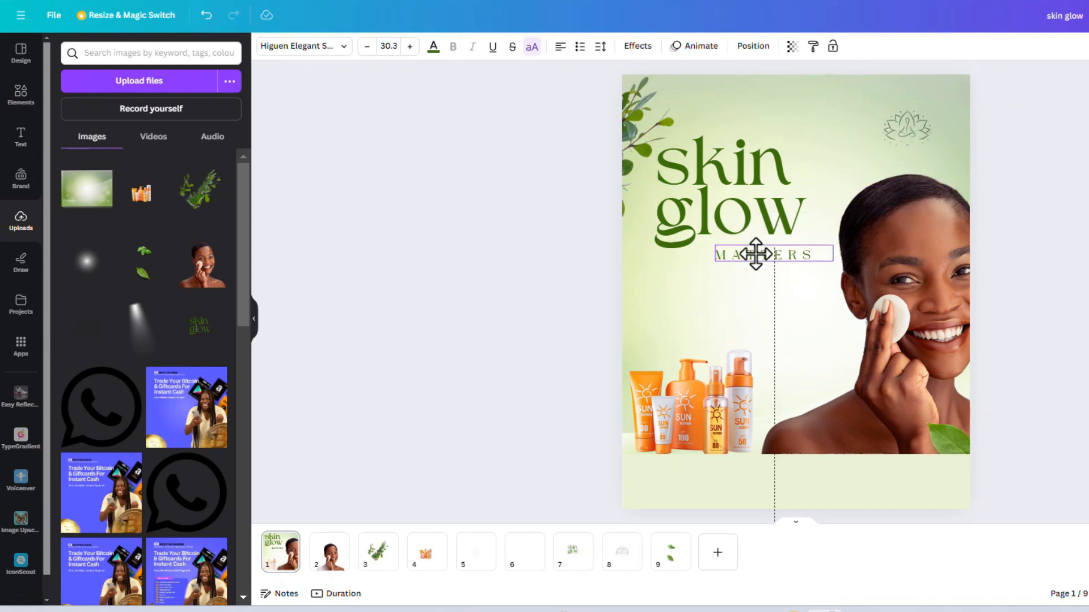
drag(750, 254, 752, 252)
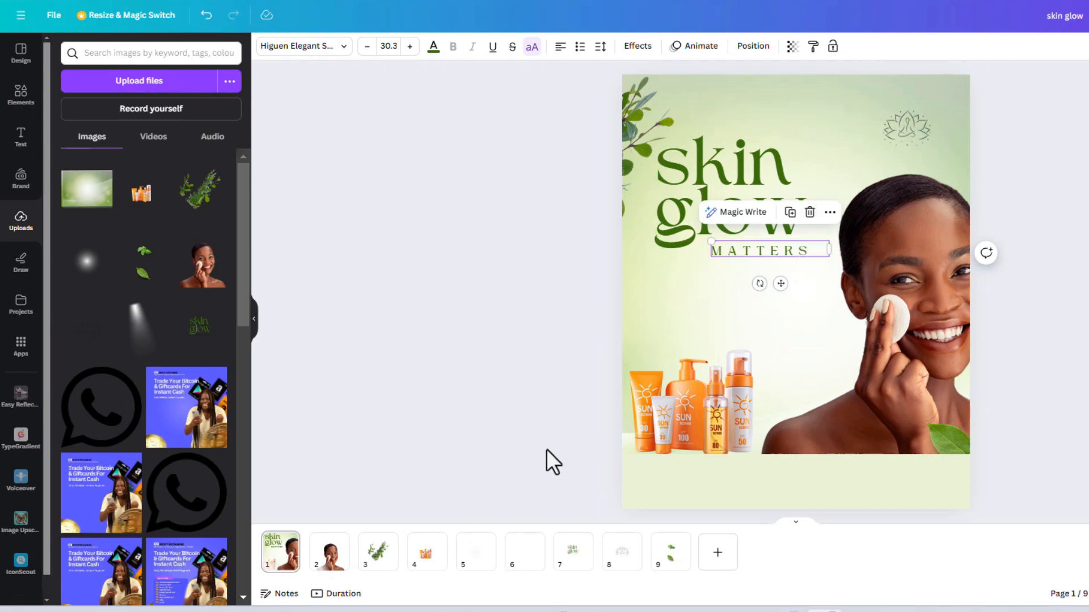
key(alt+Tab)
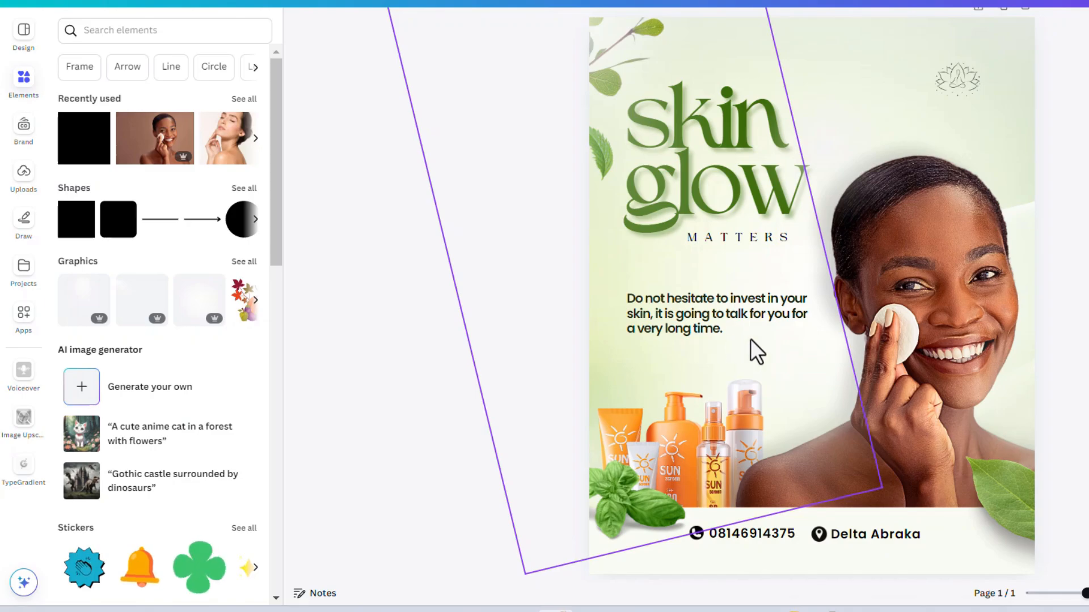
key(alt+Tab)
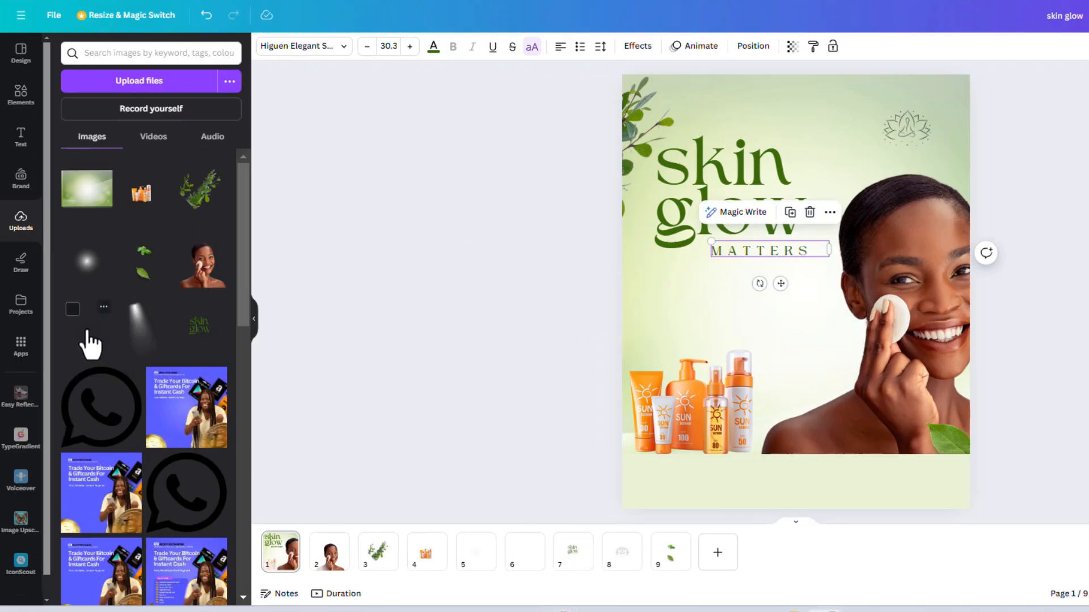
Step: Bring the single green leaf beside the model's arm forward so it overlaps the light green bottom band
click(956, 438)
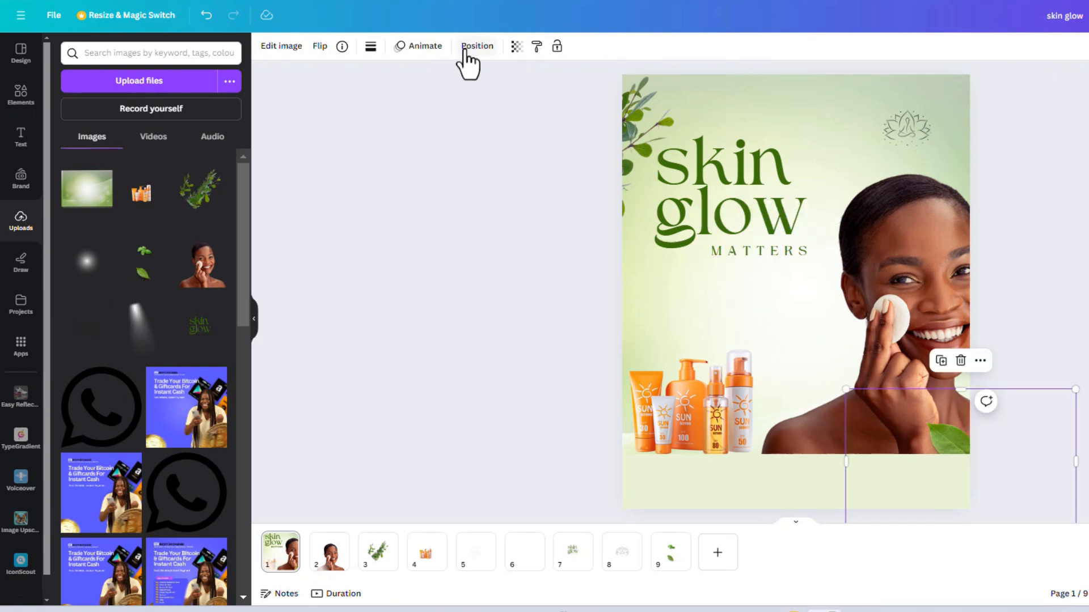
click(468, 49)
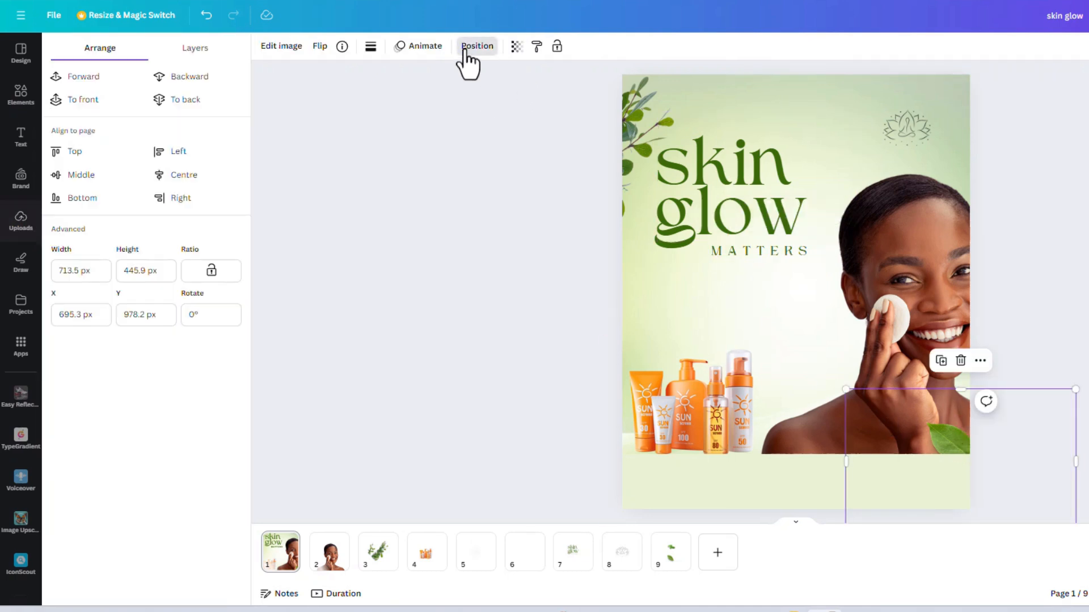
click(95, 83)
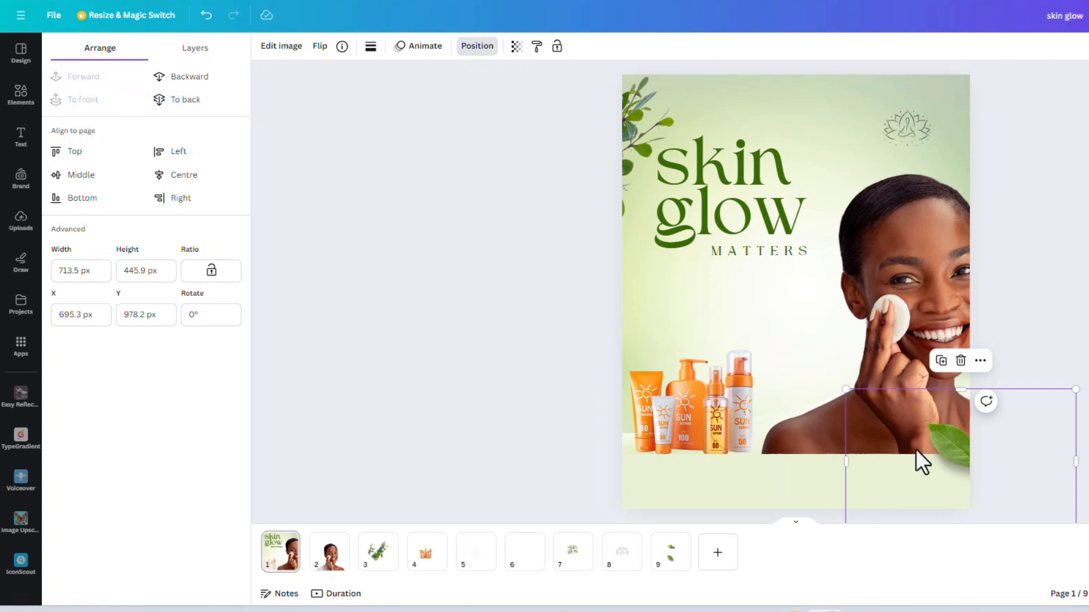
Step: Duplicate the green leaf image and place the copy above the sunscreen products
drag(955, 478, 729, 454)
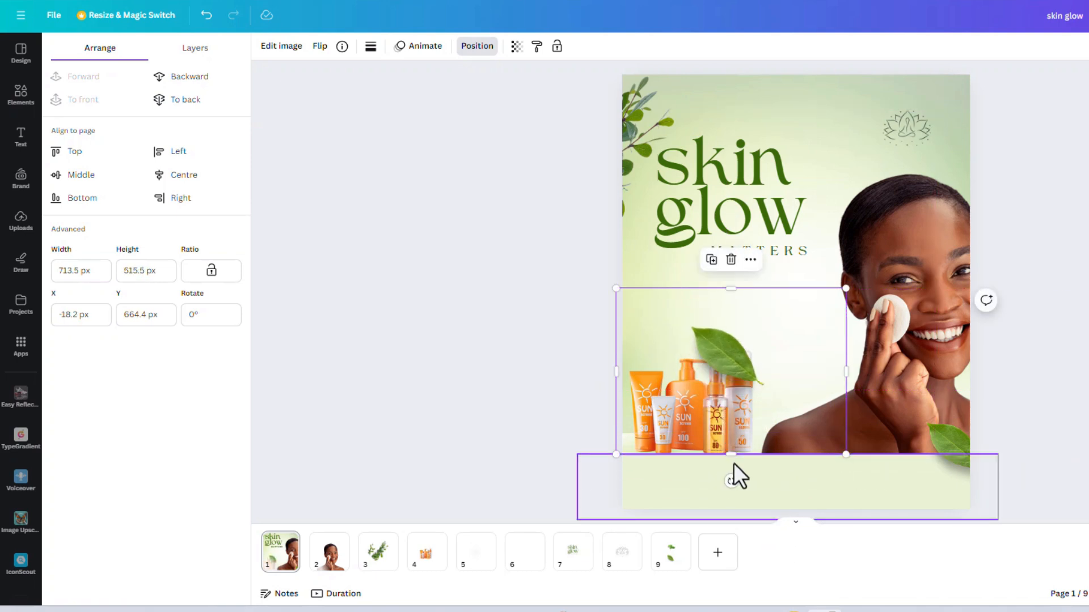
double_click(723, 359)
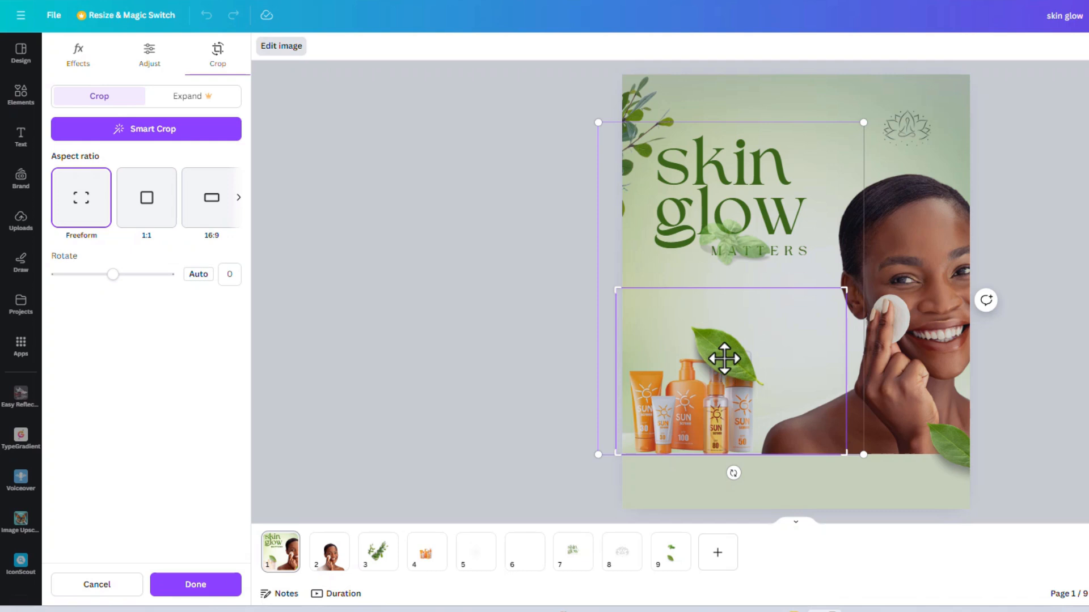
click(1024, 309)
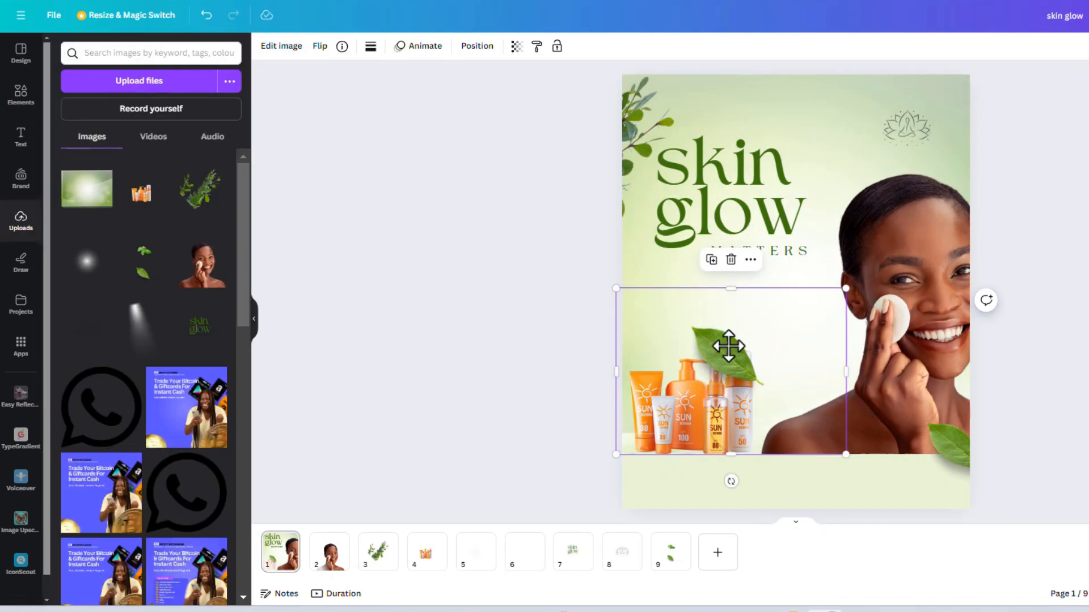
drag(729, 346, 729, 298)
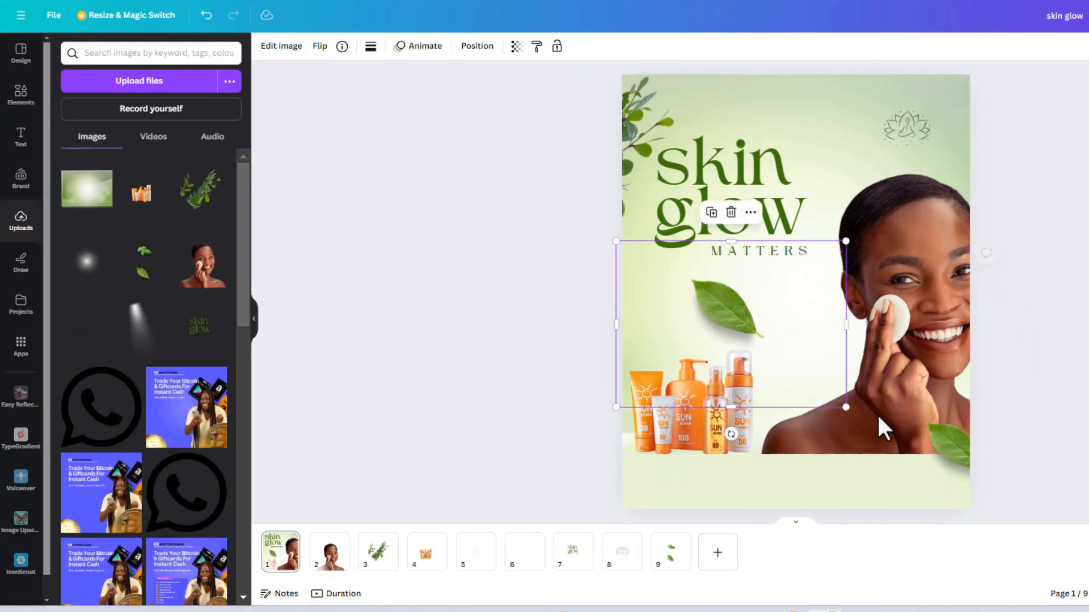
Step: Reframe the copied leaf image to show the basil sprig instead of the single leaf, and tighten its crop
double_click(726, 312)
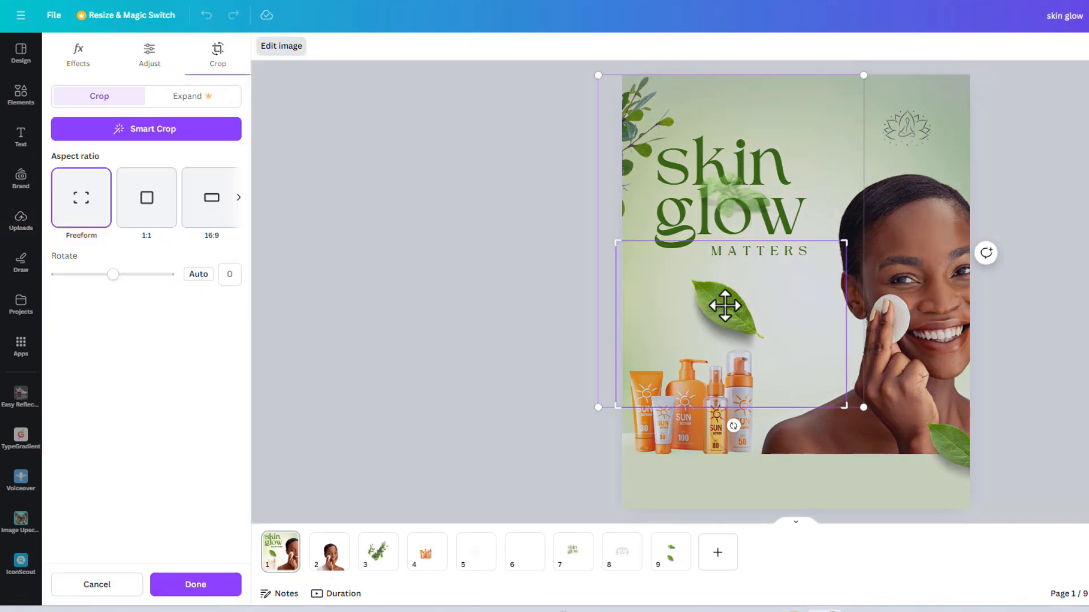
drag(731, 313, 729, 341)
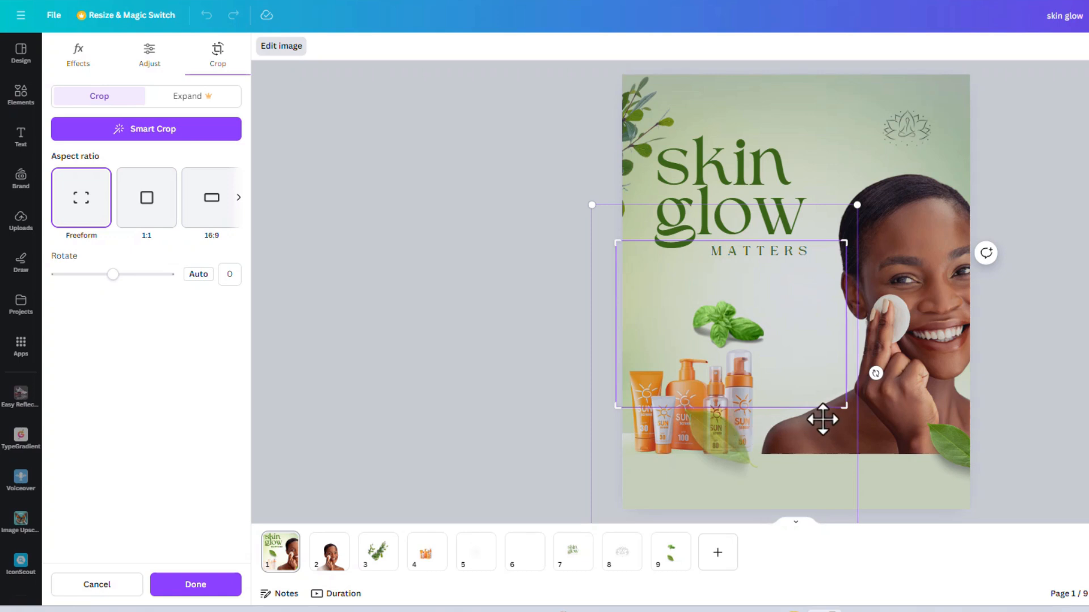
drag(842, 406, 828, 375)
click(193, 586)
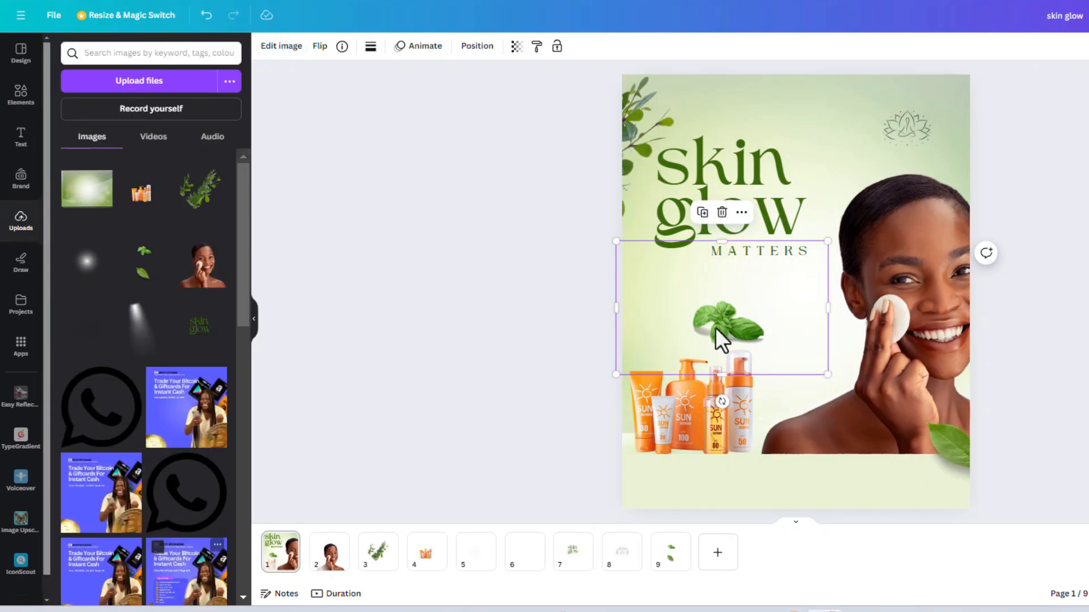
Step: Move the basil sprig to the lower left of the sunscreen products, overlapping the bottom band, and shrink it slightly
drag(728, 329, 645, 456)
drag(743, 499, 757, 507)
drag(657, 478, 645, 456)
click(1045, 283)
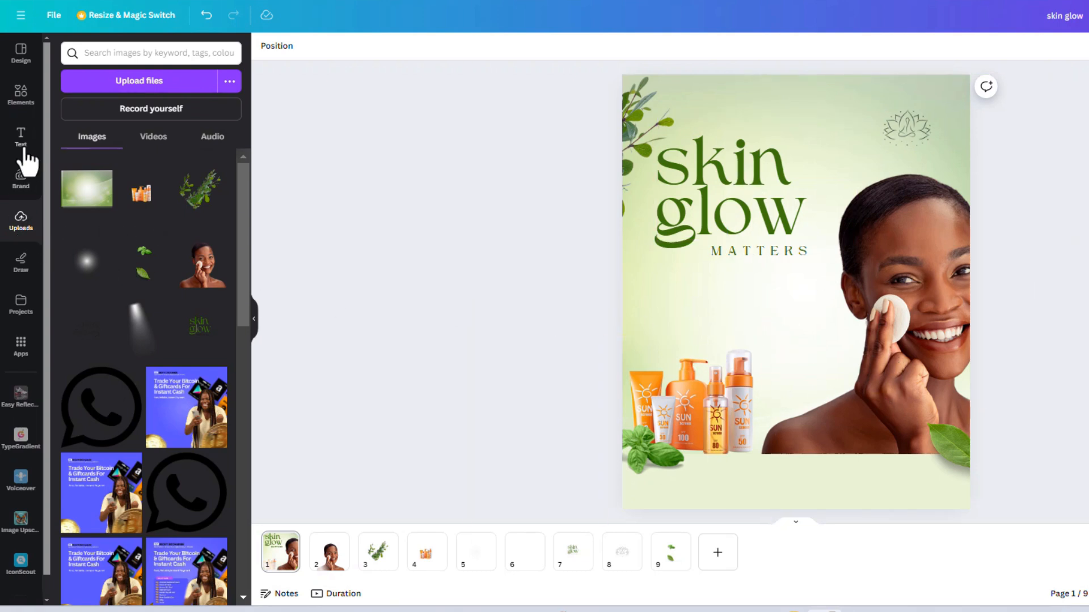
Step: Add a text box, reduce its text to size 33.9 and place it beneath the word MATTERS
click(21, 139)
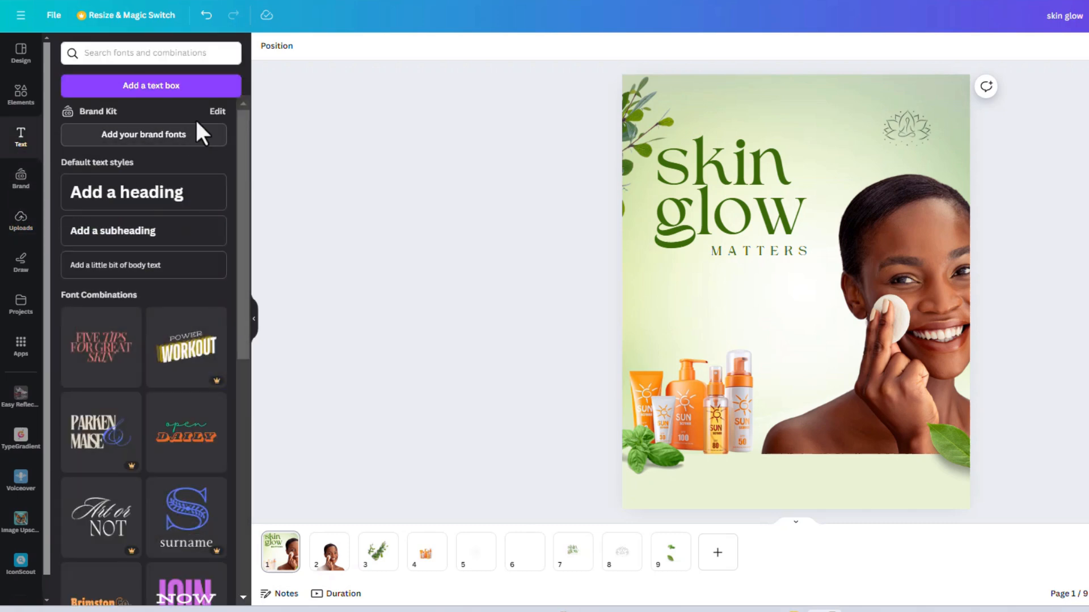
click(175, 88)
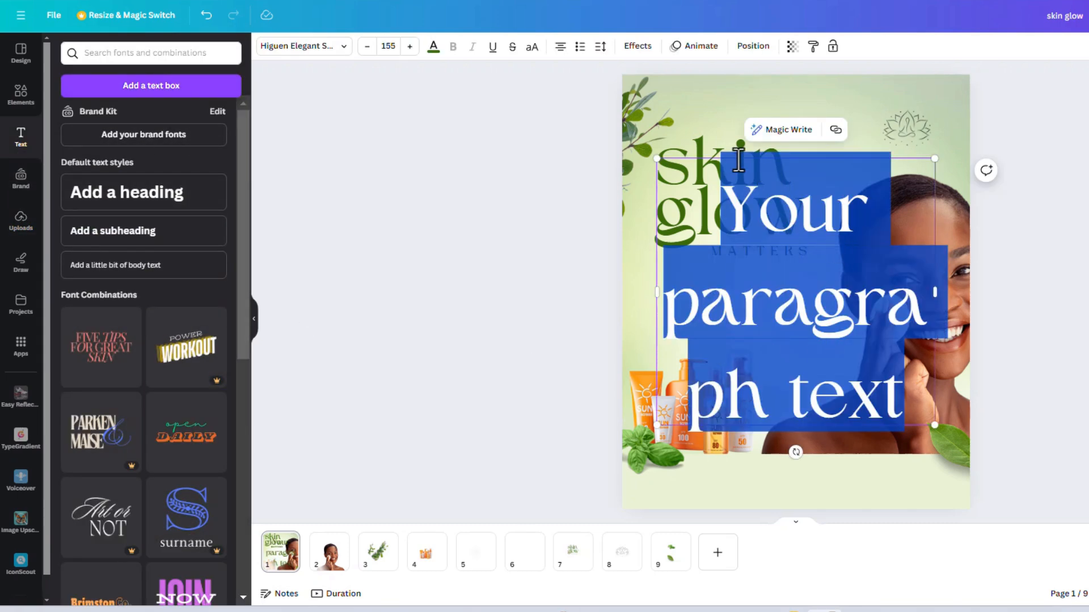
click(367, 50)
click(367, 49)
click(367, 50)
click(367, 50)
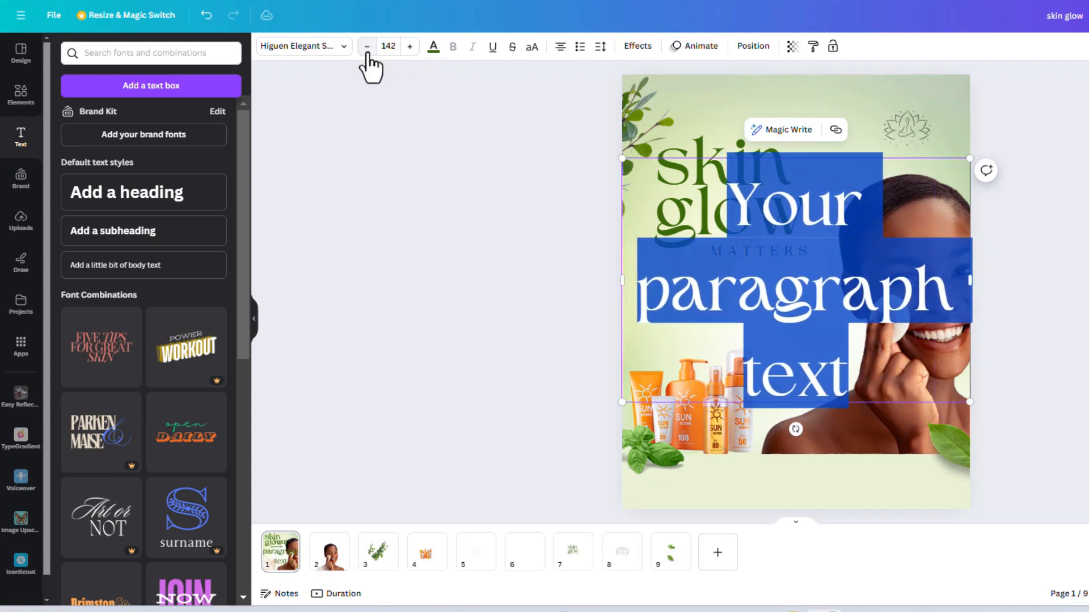
click(366, 49)
click(366, 50)
click(367, 50)
click(367, 50)
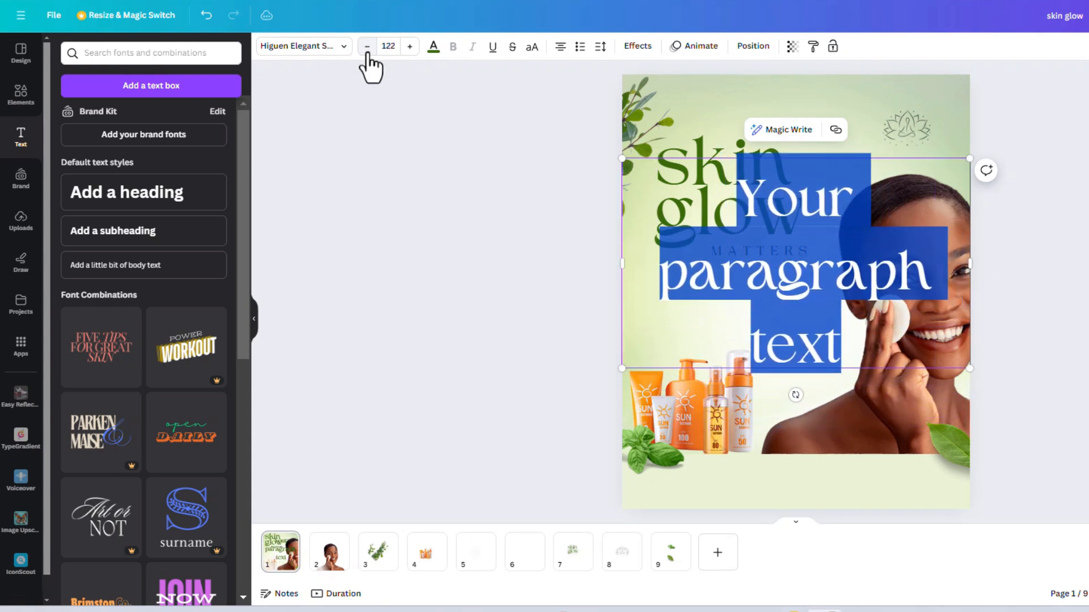
click(367, 50)
click(367, 50)
click(367, 50)
click(367, 50)
click(367, 50)
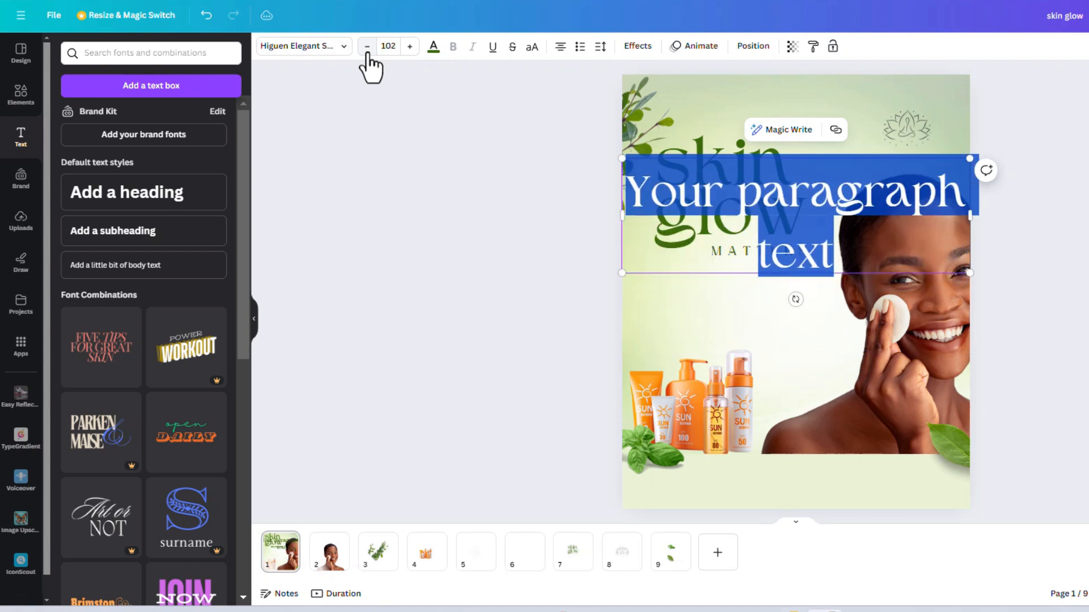
drag(969, 266, 748, 311)
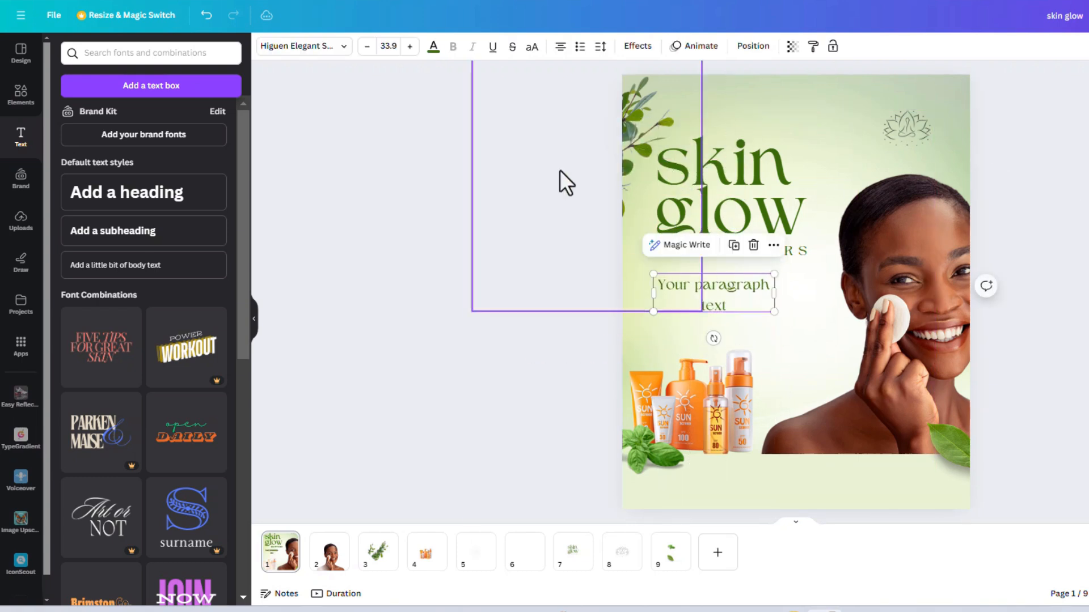
Step: Set the new paragraph's font to Poppins, scale it down to size 30.2 and align it with the title's left edge
click(337, 56)
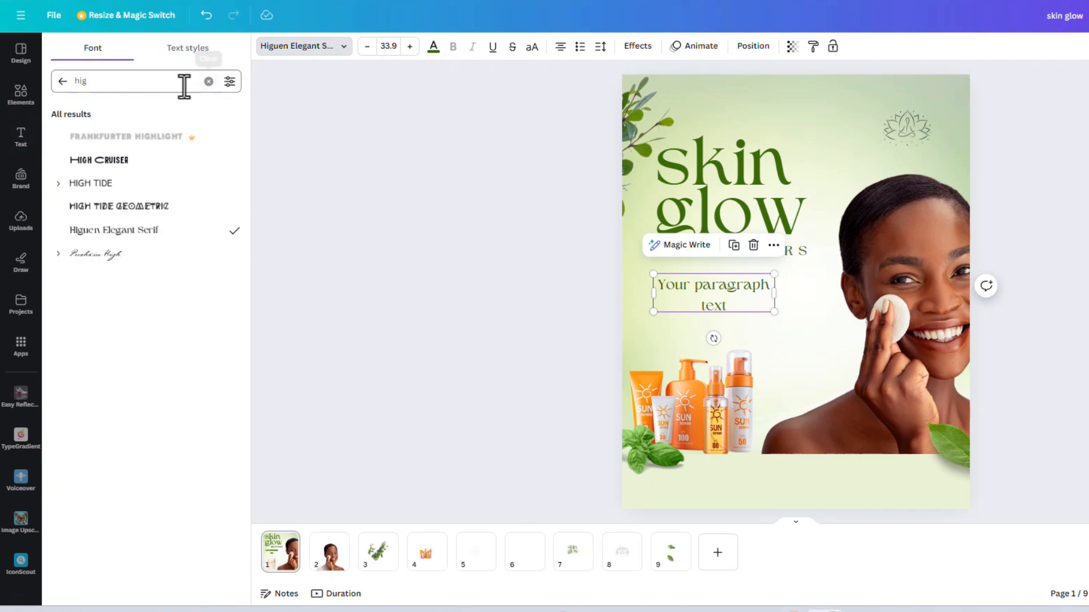
click(90, 87)
text(po)
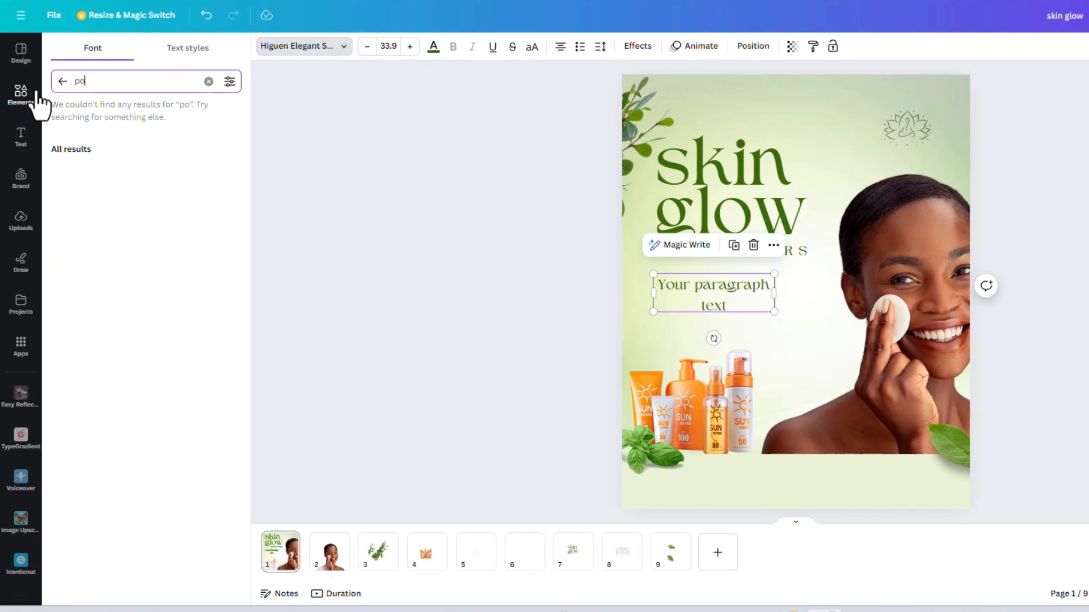
text(ppi)
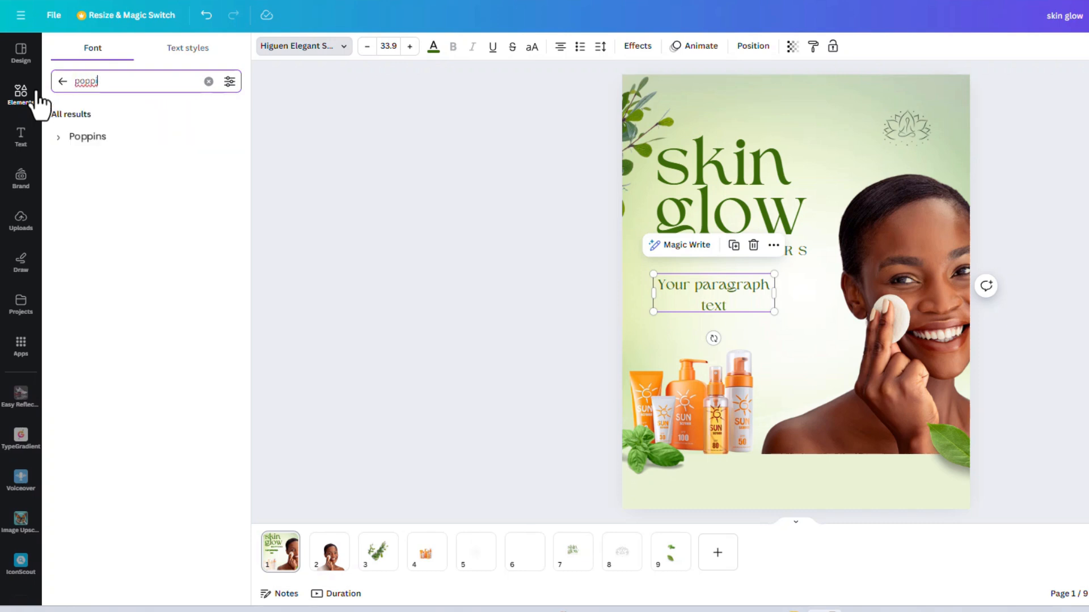
click(108, 139)
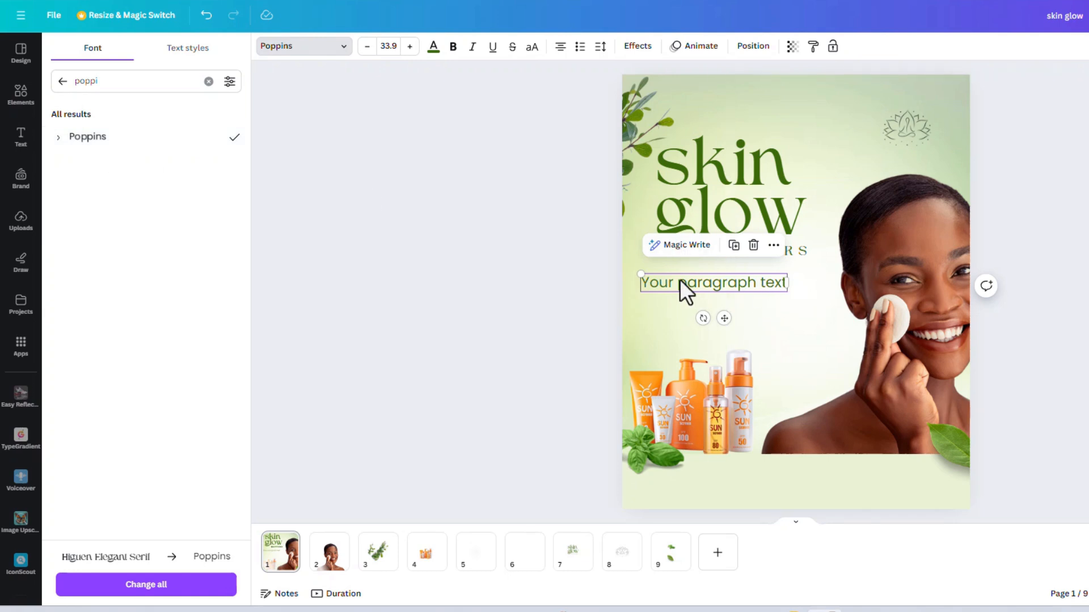
drag(643, 273, 659, 273)
drag(731, 318, 732, 317)
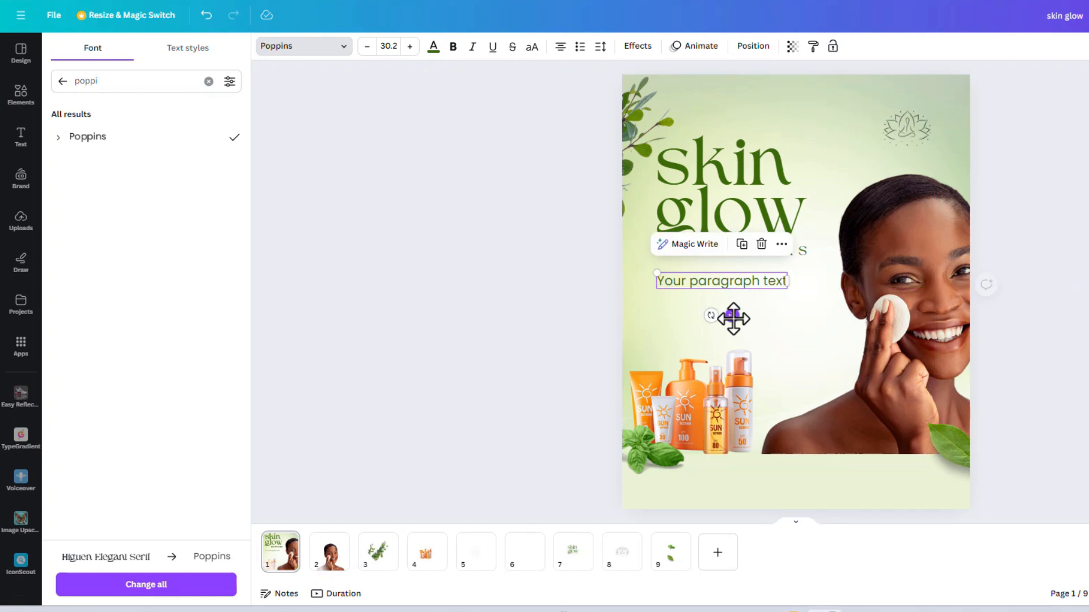
Step: Switch to the finished "skin matters" design and move its "Do not hesitate to invest in your skin" paragraph to the top layer
double_click(760, 284)
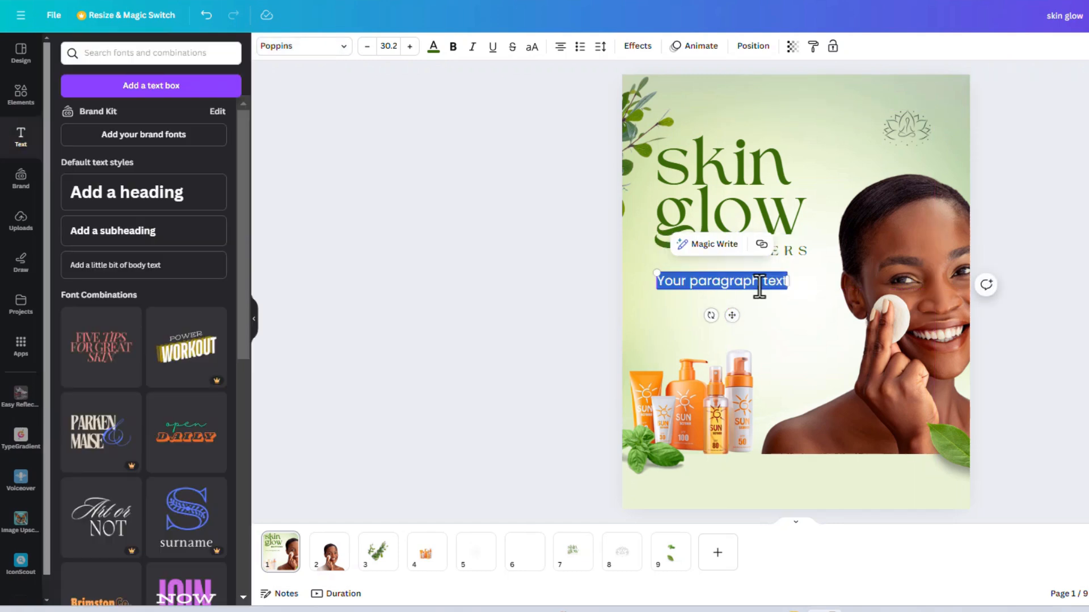
key(alt+Tab)
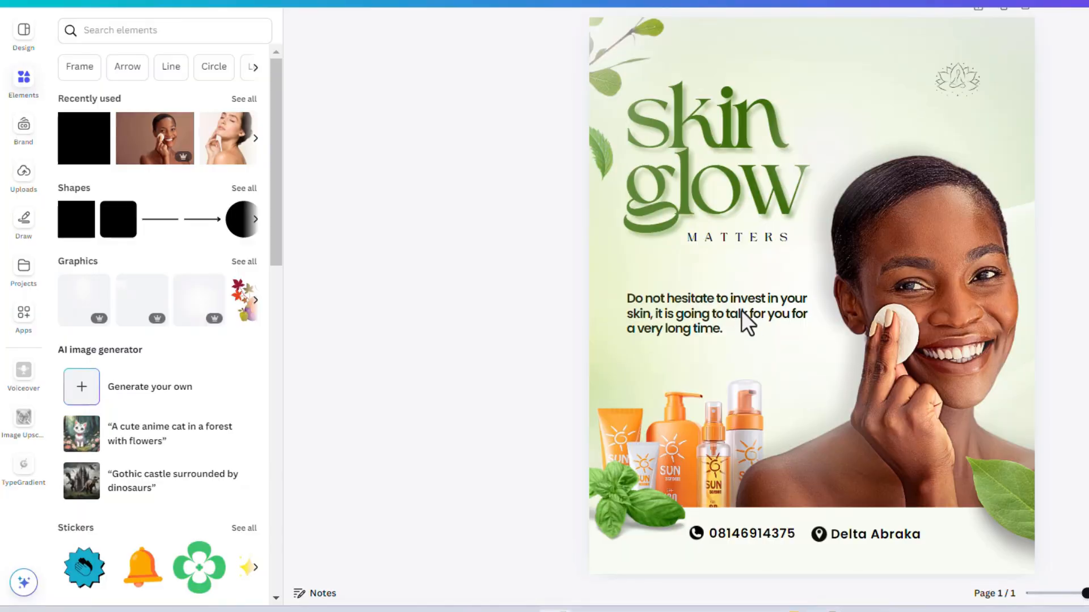
click(649, 320)
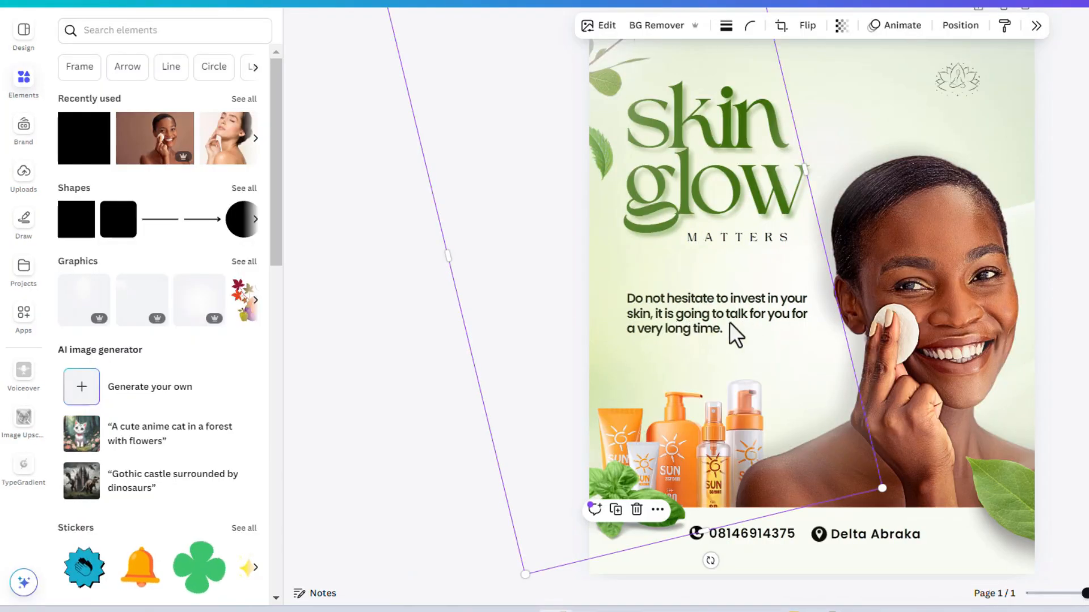
click(964, 26)
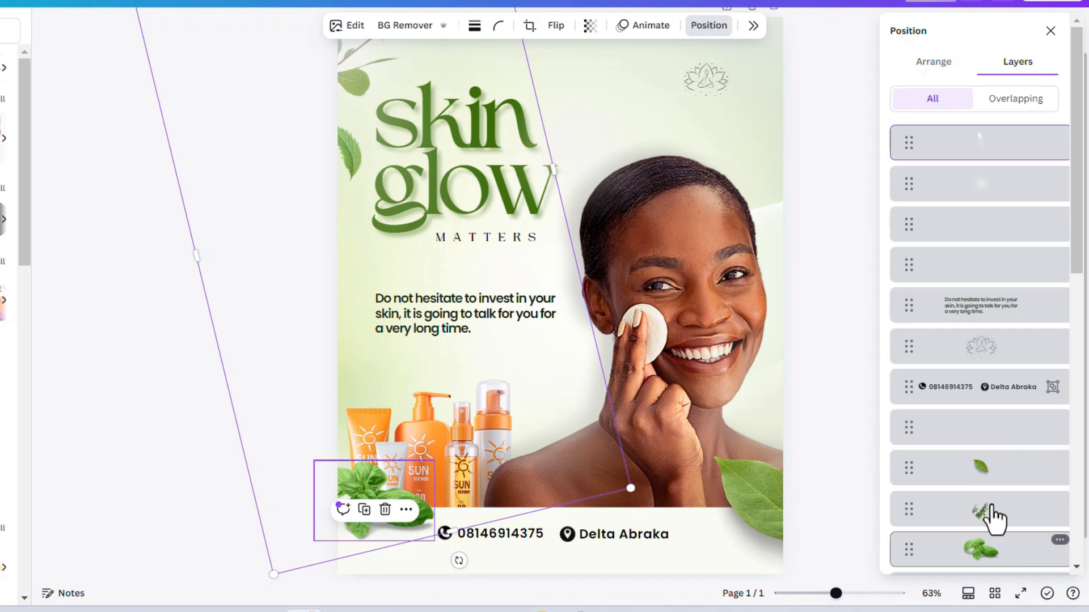
click(986, 313)
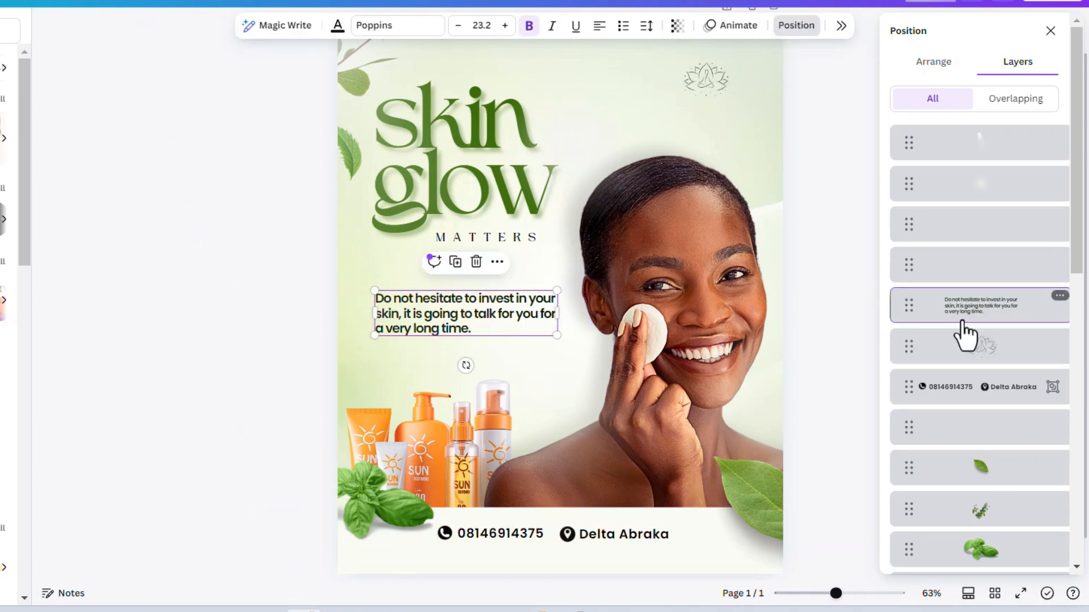
drag(964, 332, 955, 153)
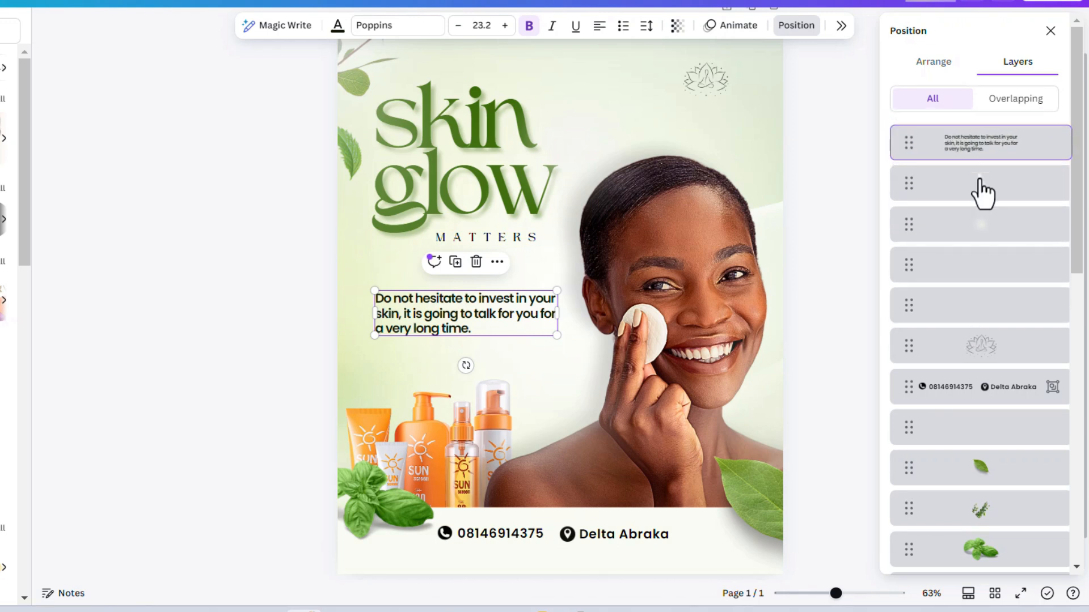
Step: Copy the "Do not hesitate to invest in your skin" paragraph from the finished design and replace the placeholder paragraph in the "skin glow" flyer with it
click(508, 315)
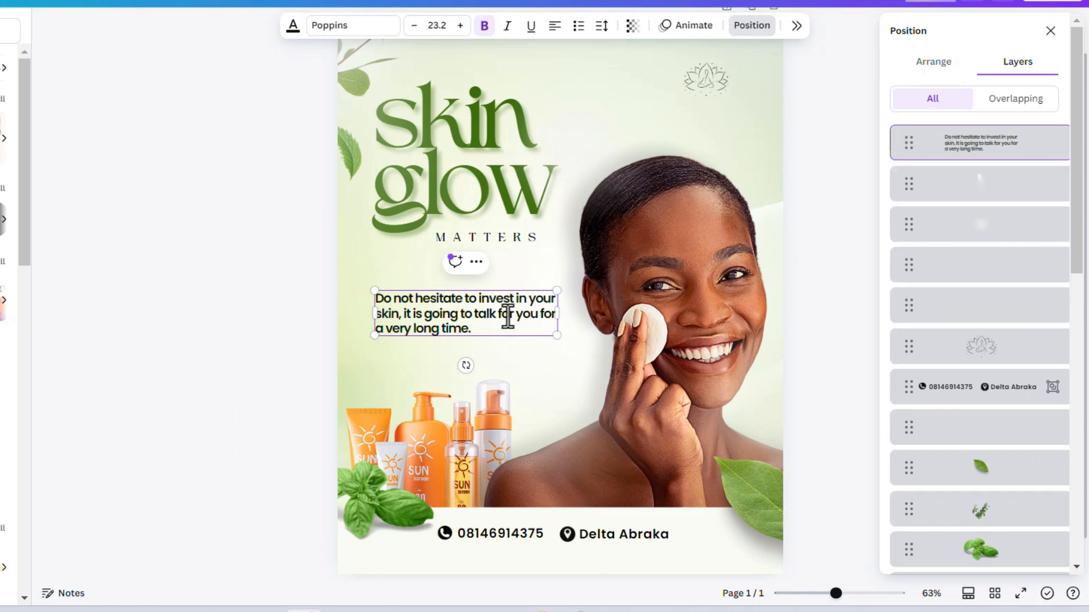
triple_click(504, 317)
key(ctrl+c)
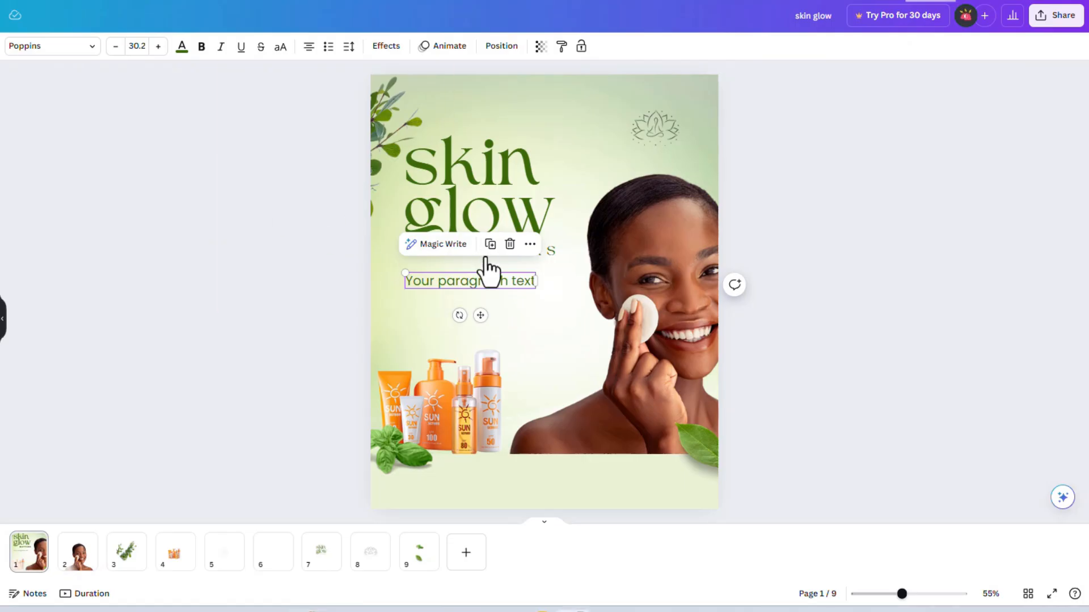
double_click(486, 281)
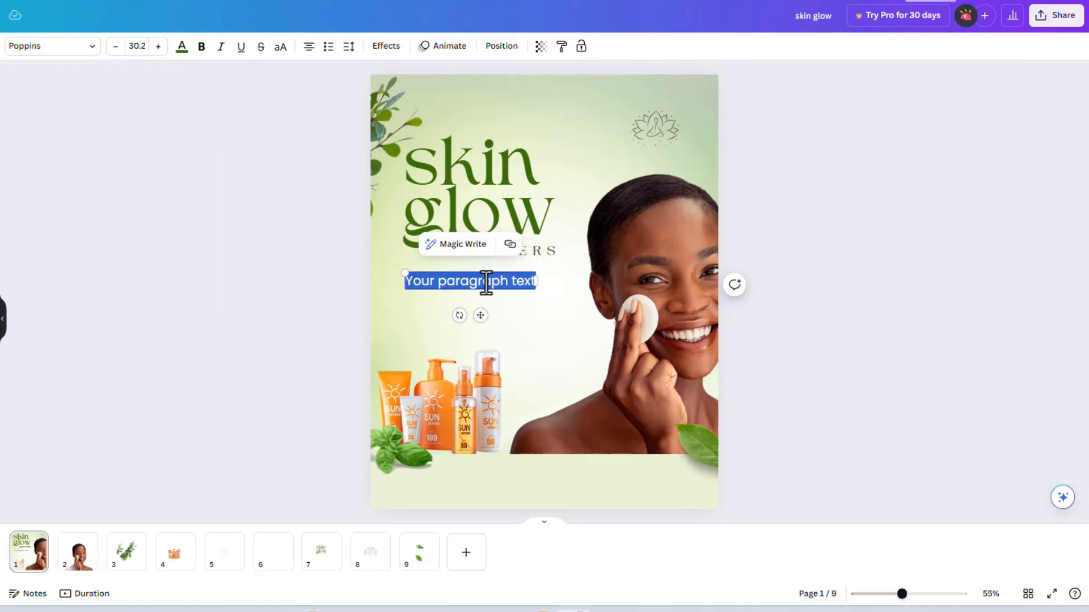
key(ctrl+v)
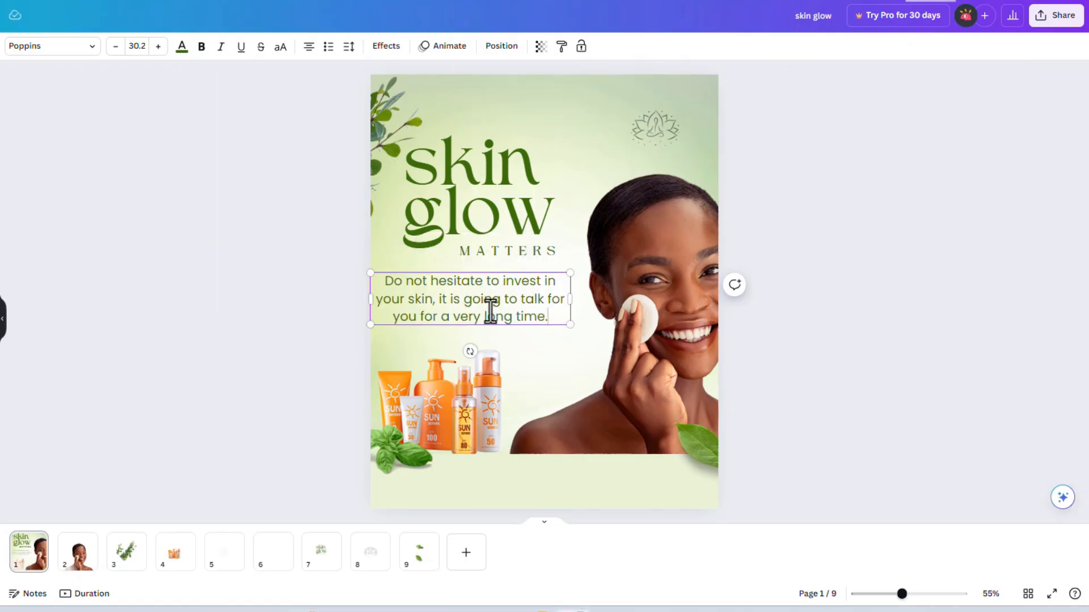
Step: Left-align the pasted paragraph and narrow its text box until it wraps onto three lines
key(ctrl+a)
click(309, 47)
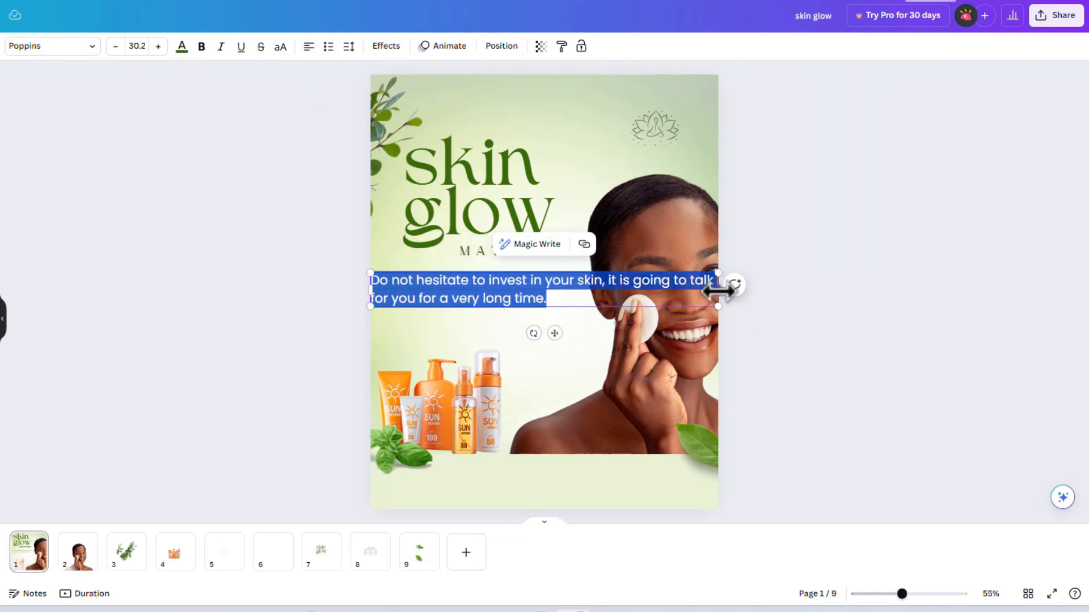
drag(718, 291, 578, 299)
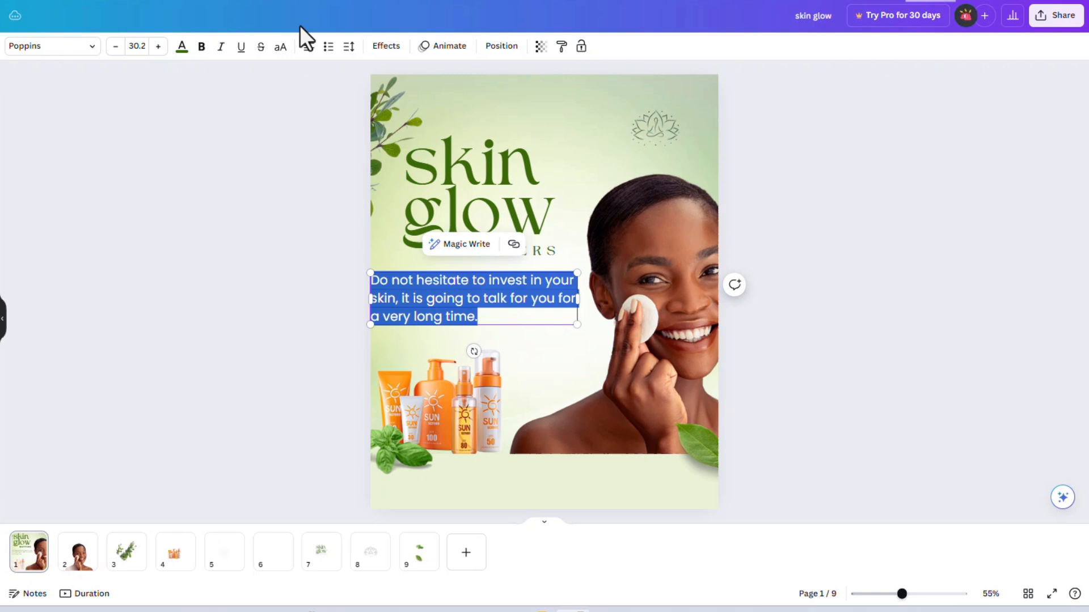
Step: Tighten the paragraph's line spacing and scale its text down to size 27
click(348, 48)
drag(401, 136, 378, 137)
drag(577, 313, 557, 309)
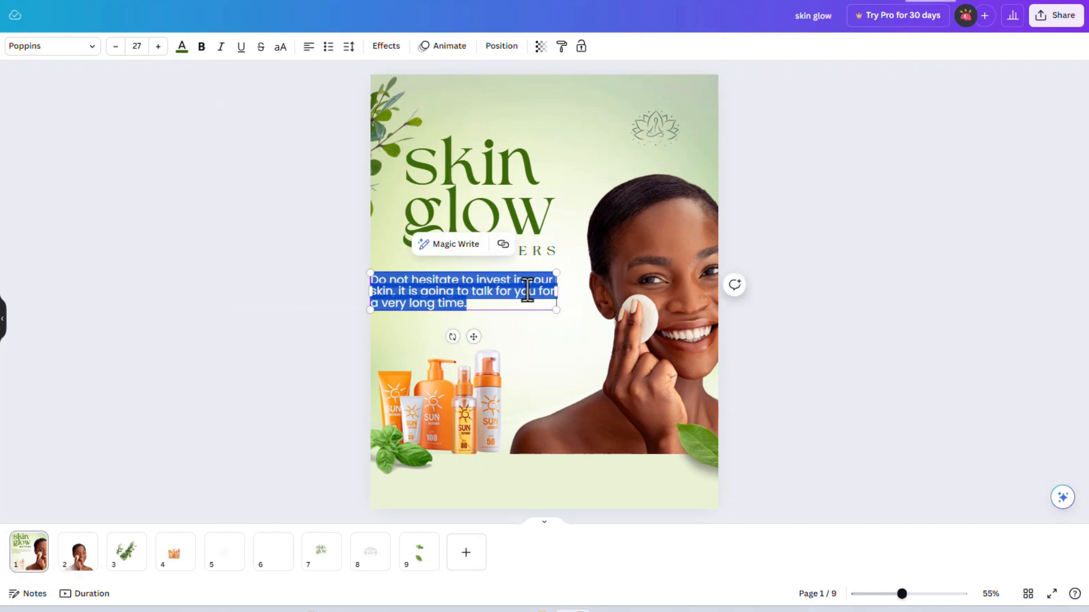
Step: Narrow the paragraph's box so the first line ends at "invest in", and align it with the title's left edge beneath MATTERS
click(554, 292)
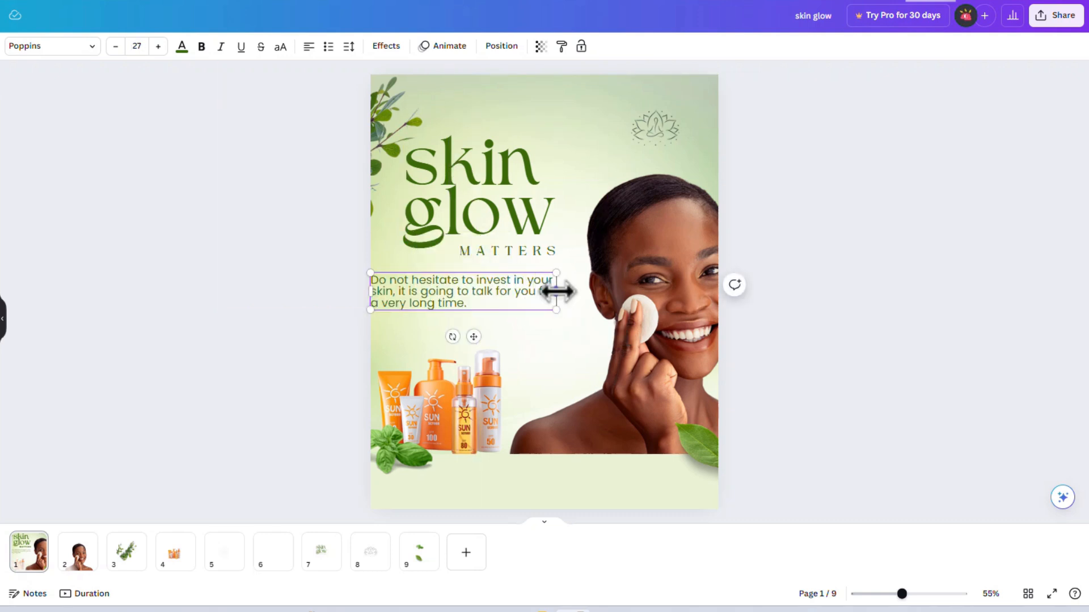
drag(558, 292, 537, 284)
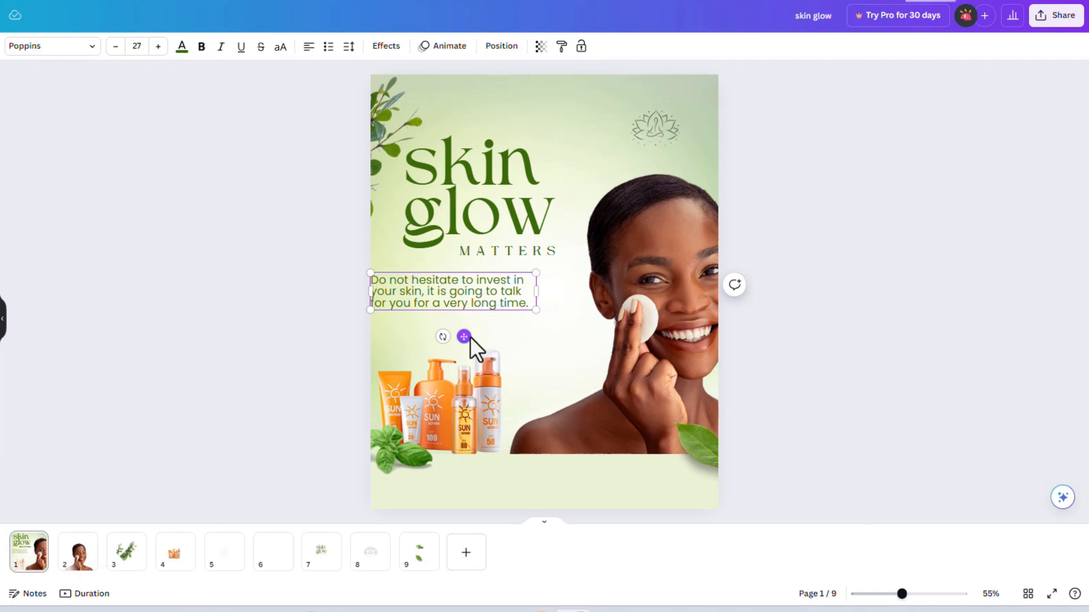
drag(470, 336, 502, 334)
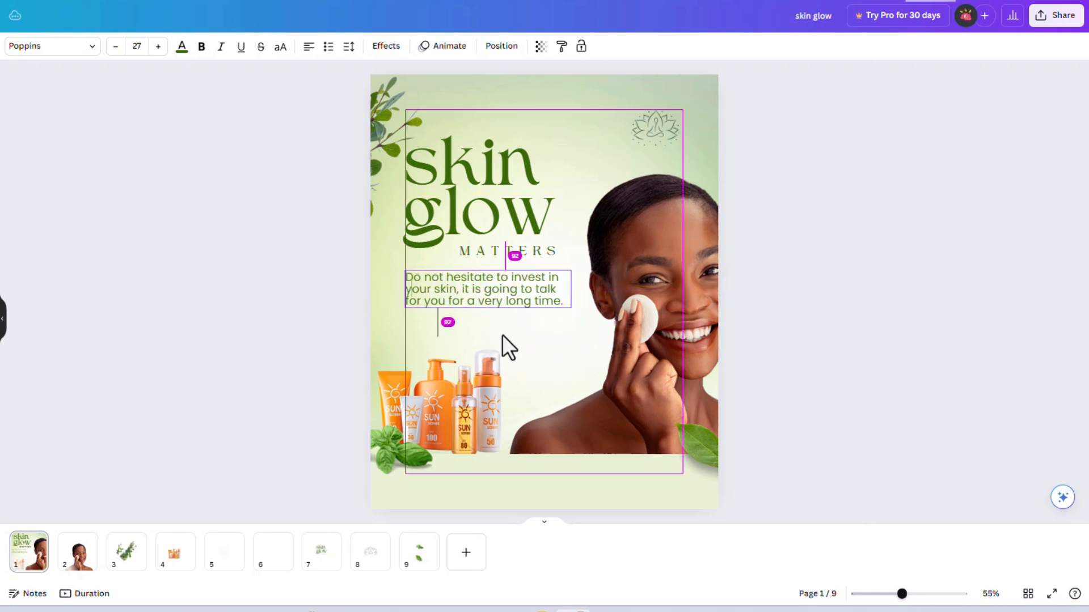
Step: Set the whole paragraph to the Poppins Medium weight and nudge it slightly lower beneath MATTERS
click(93, 53)
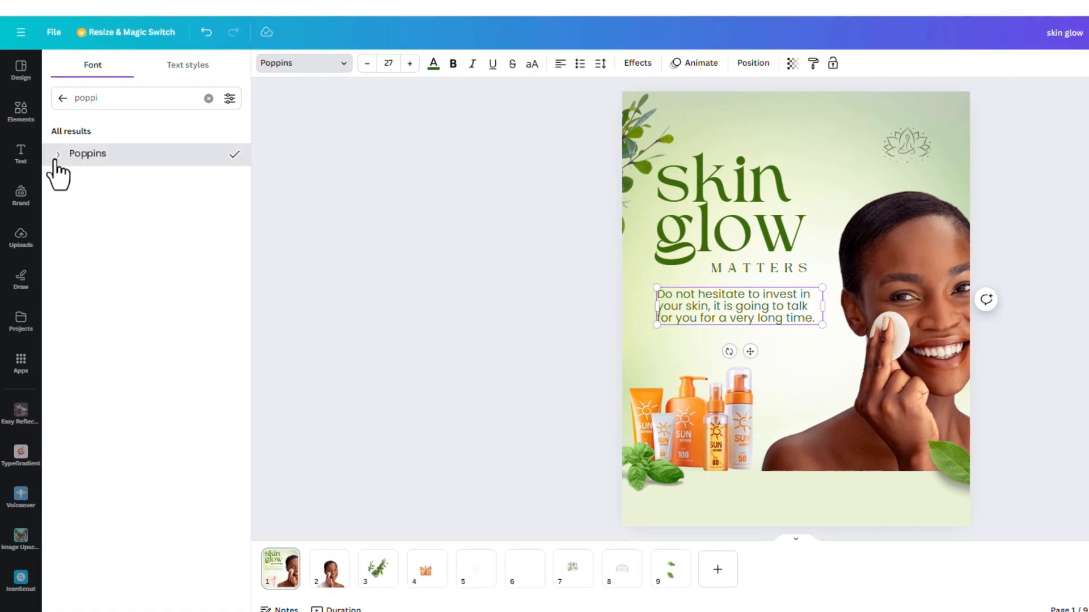
click(56, 160)
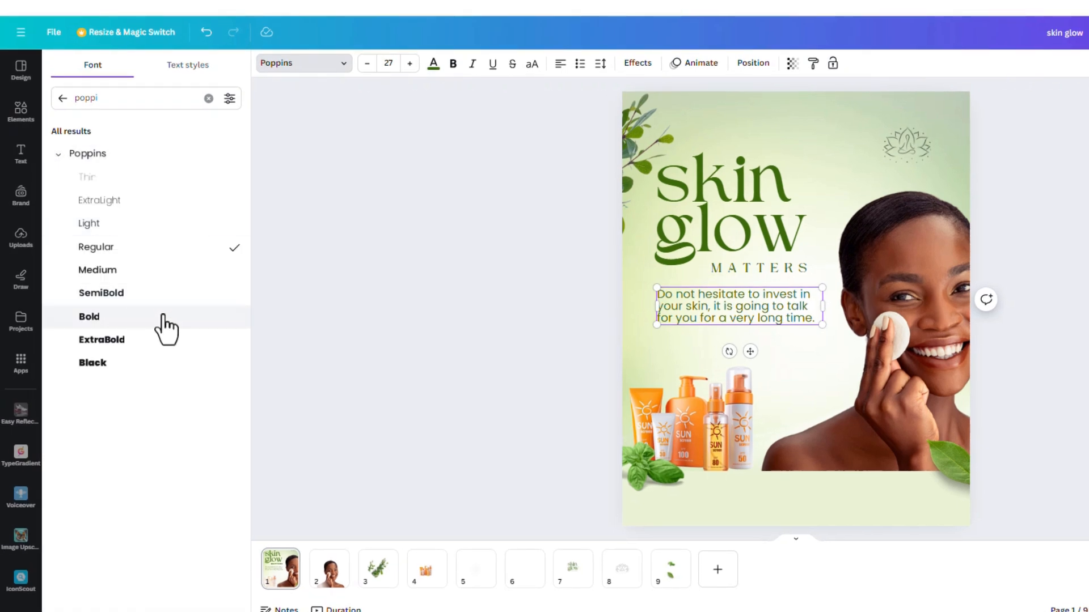
click(168, 294)
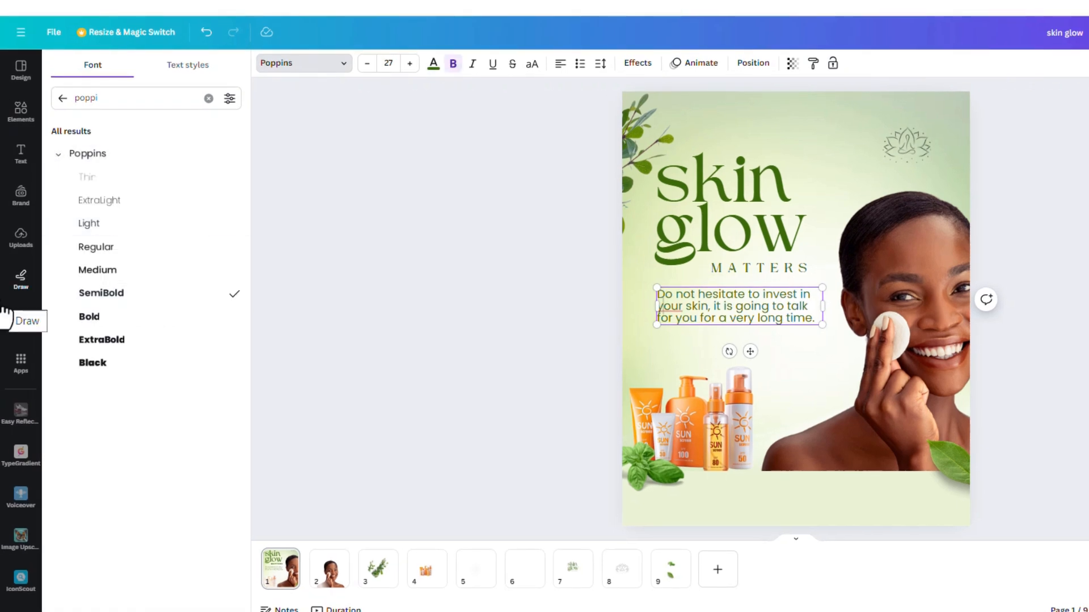
key(ctrl+a)
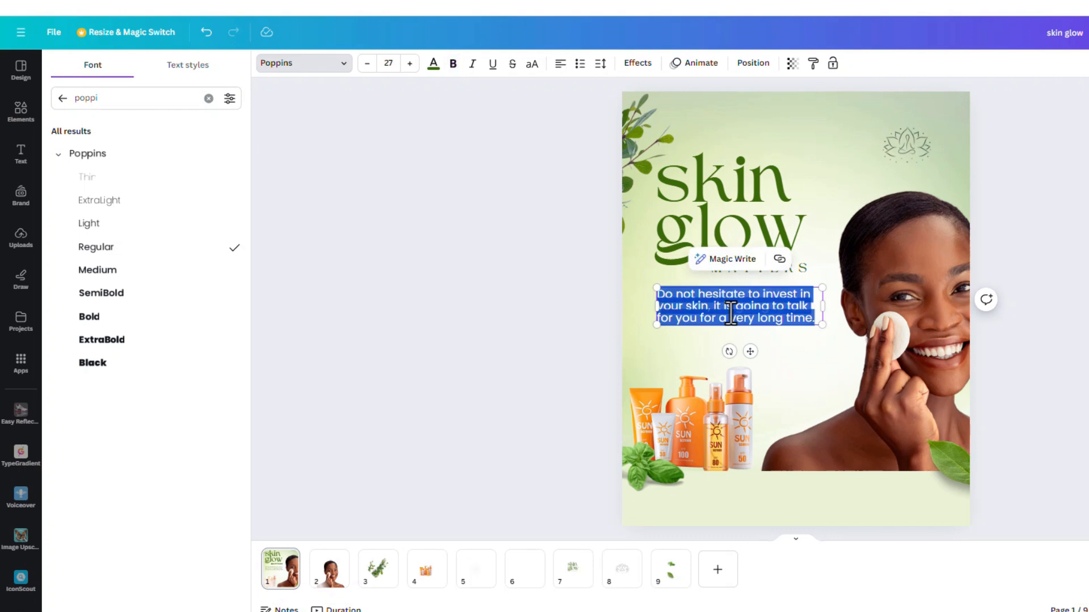
click(142, 293)
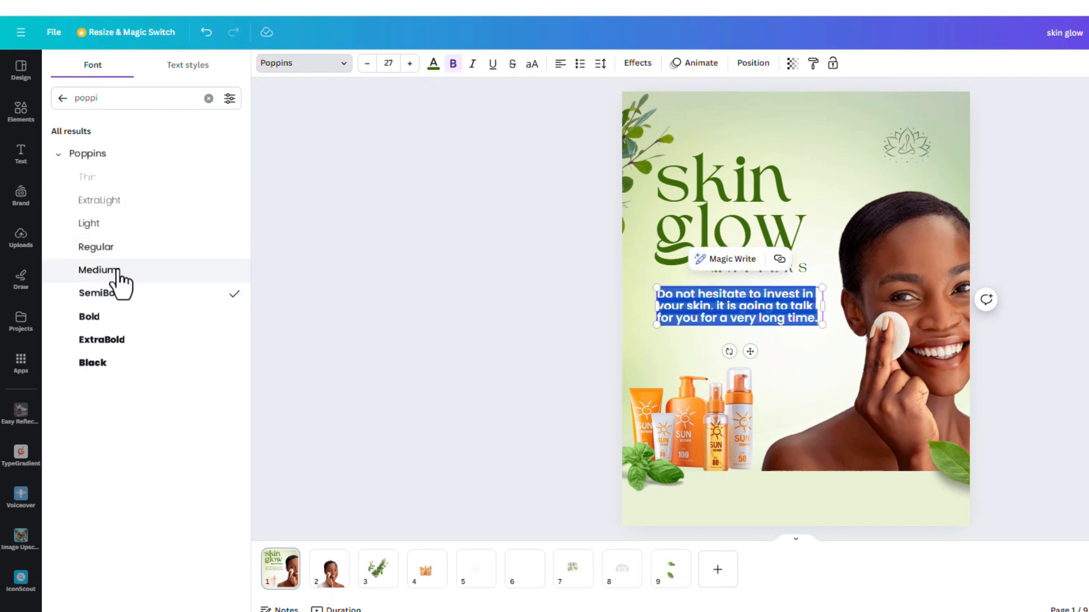
click(147, 272)
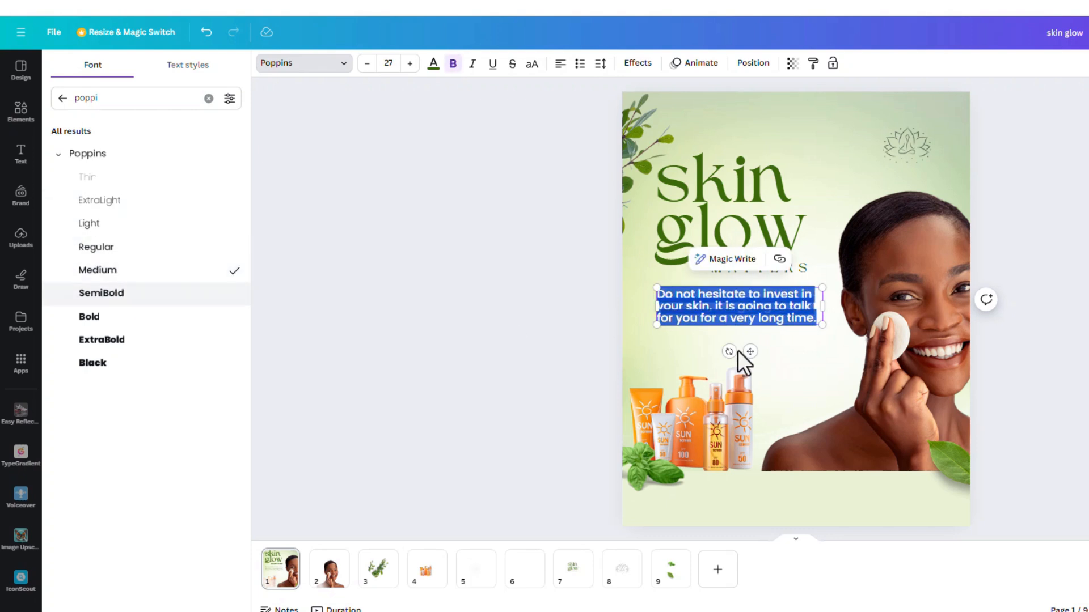
click(562, 340)
drag(790, 304, 782, 309)
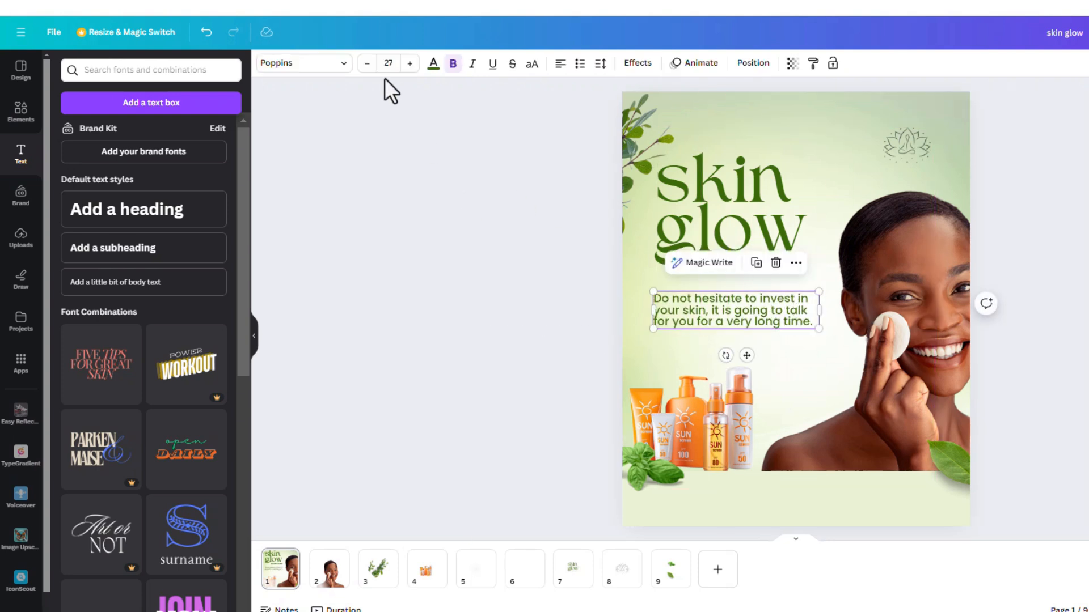
Step: Darken the paragraph's text colour to the deep green #1E3904
click(434, 66)
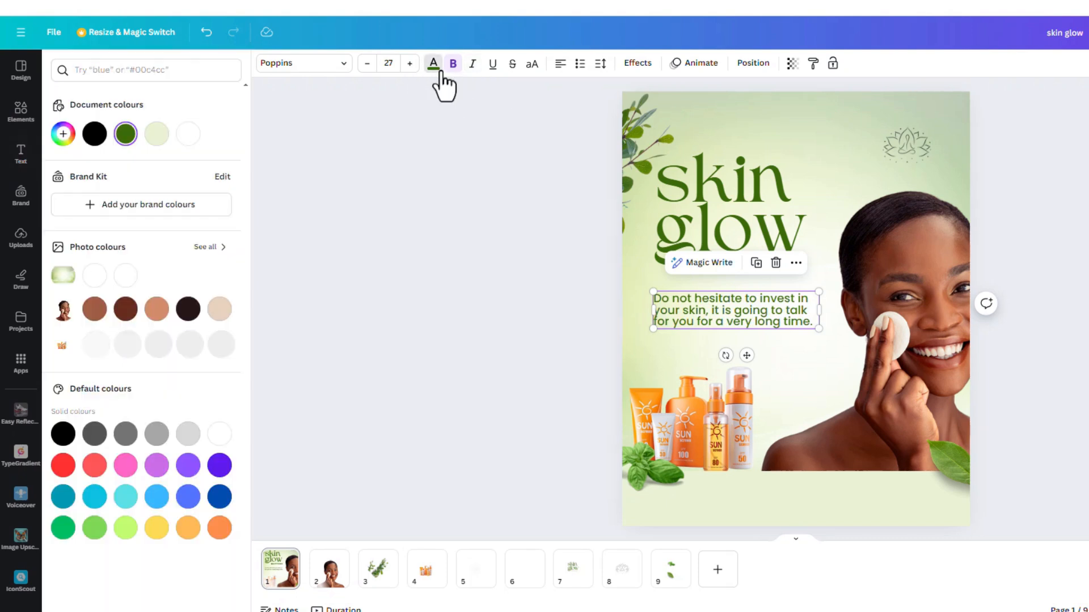
click(64, 134)
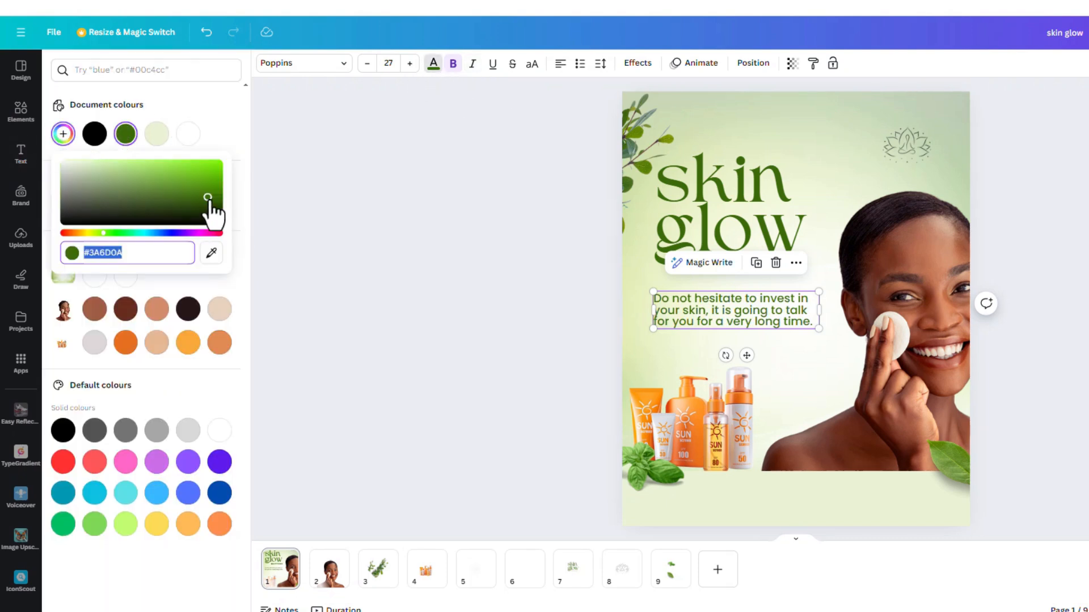
drag(207, 198, 208, 205)
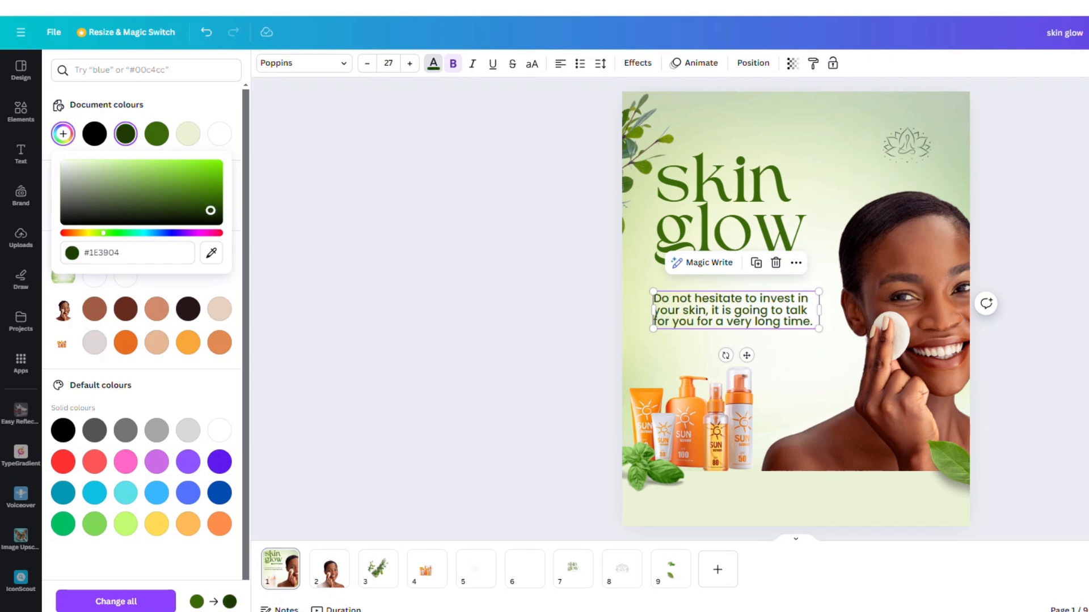
click(509, 264)
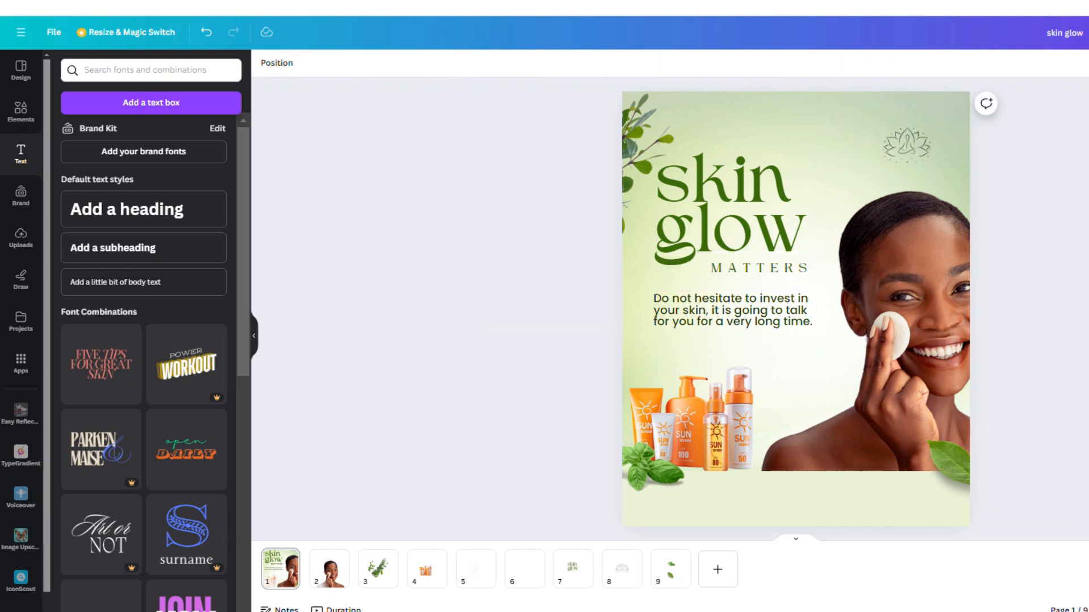
click(726, 327)
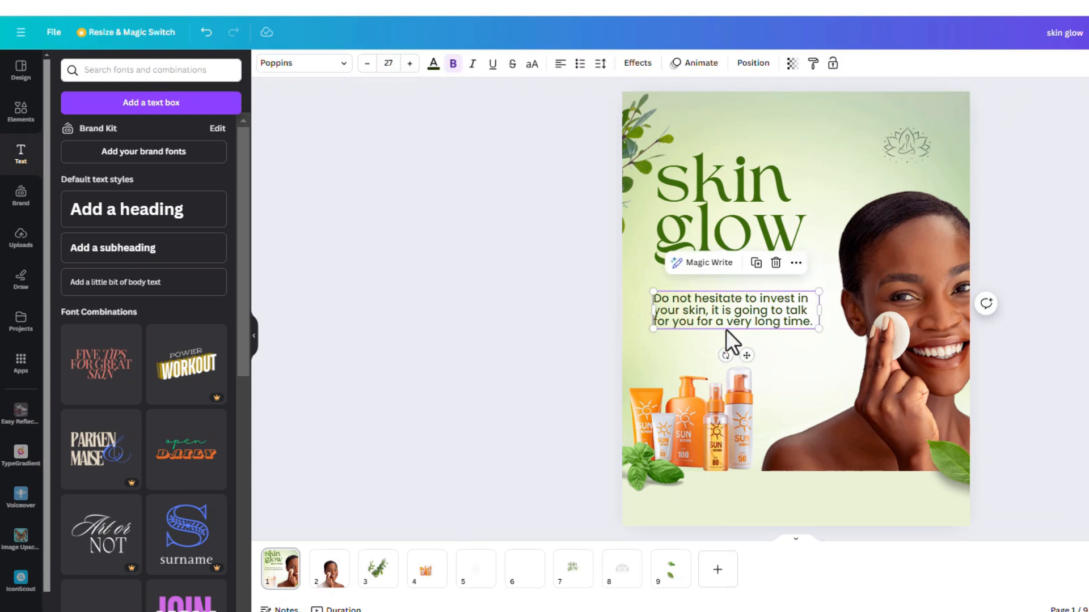
click(755, 264)
drag(762, 317, 816, 502)
double_click(814, 504)
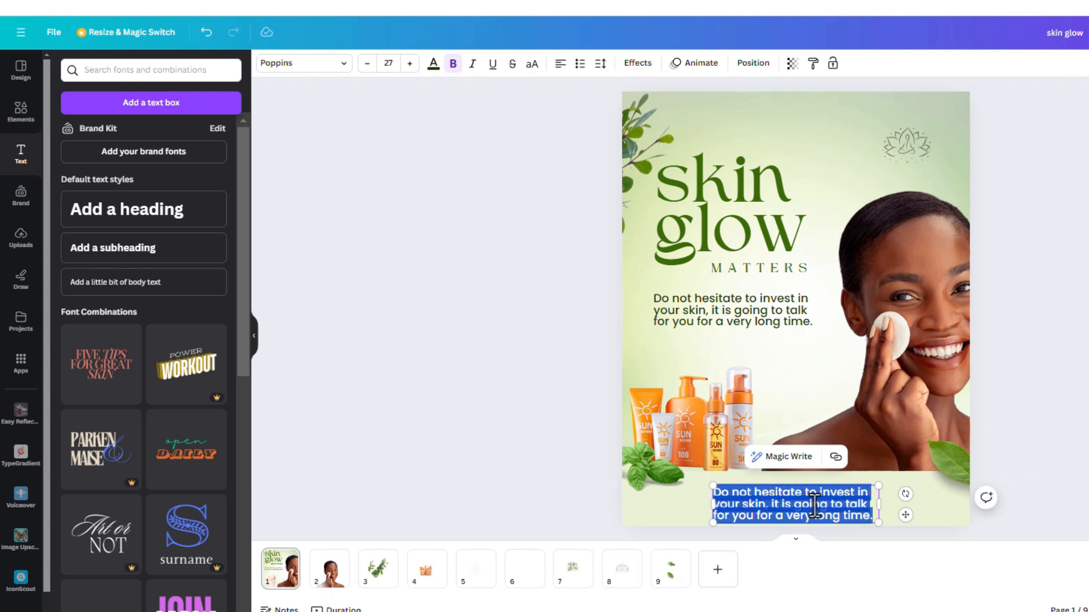
text(0814)
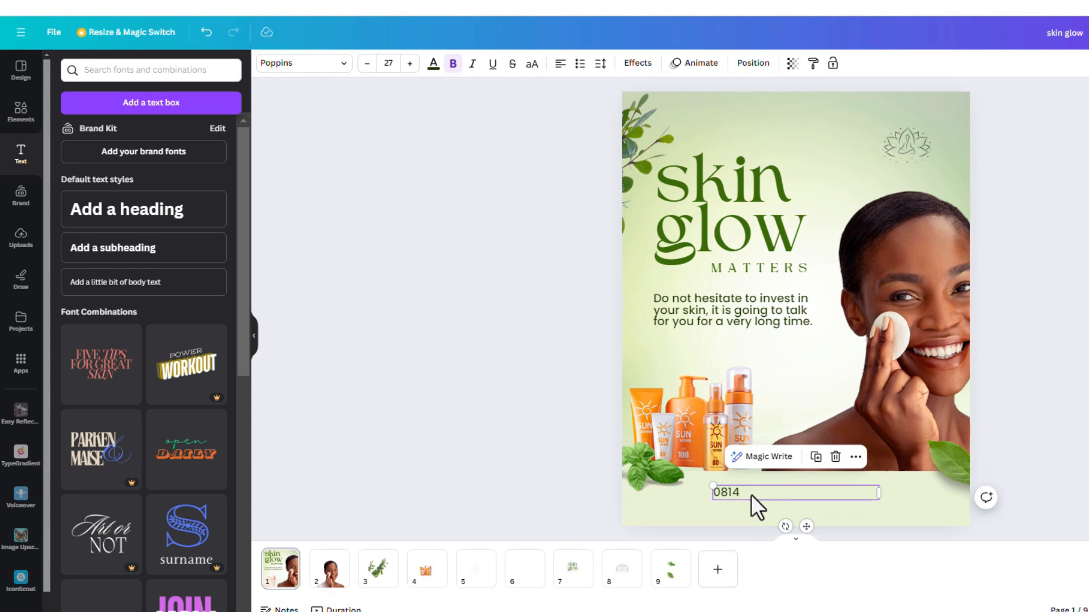
click(730, 493)
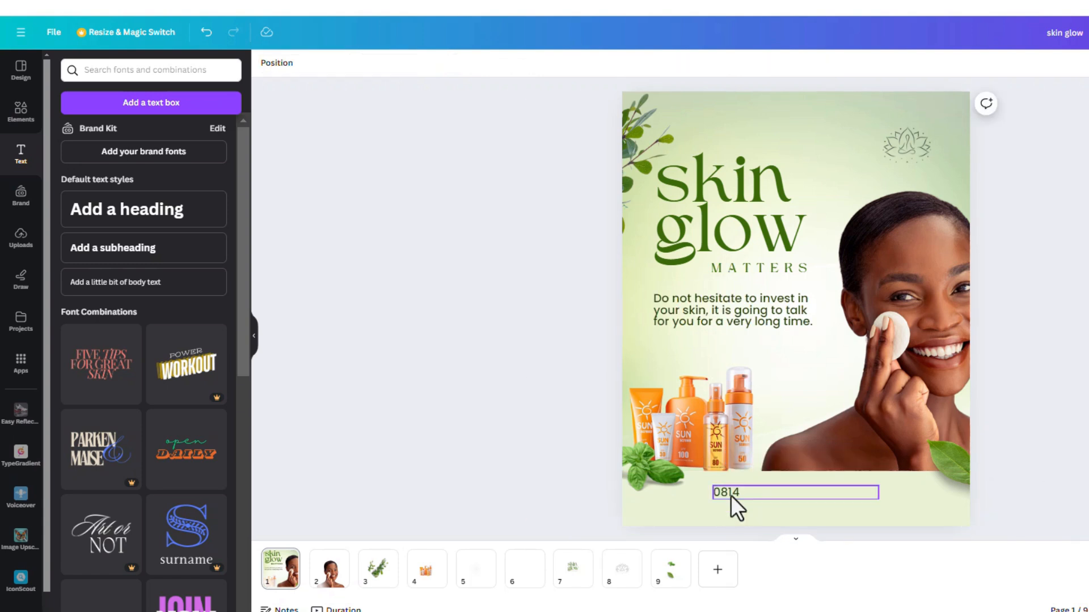
click(835, 458)
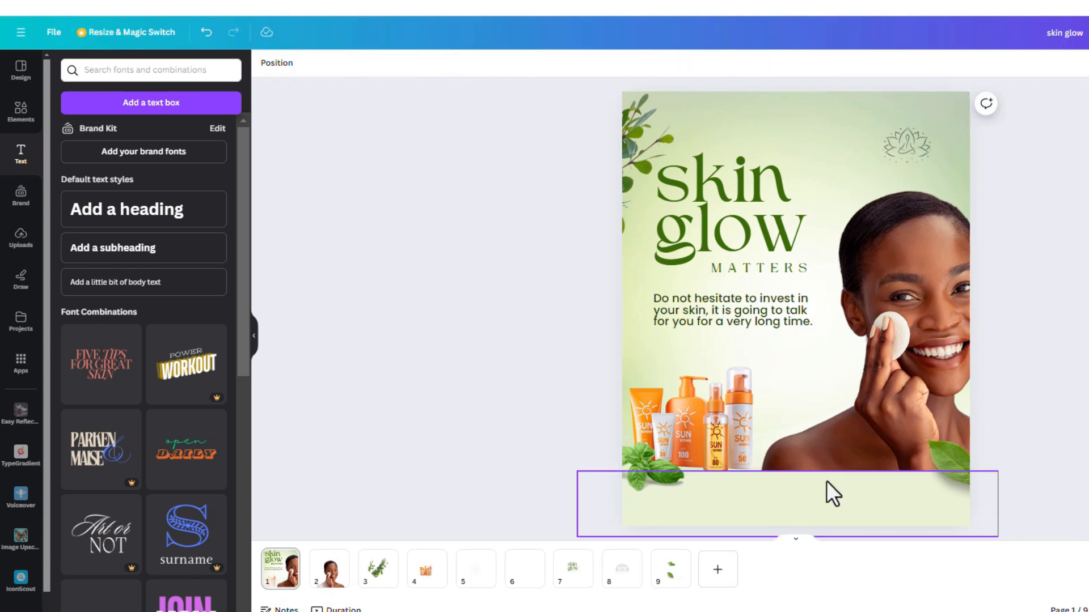
Step: Copy the grouped phone number and location line from the finished design, paste it into the flyer and place it mid-height on the bottom band
key(alt+Tab)
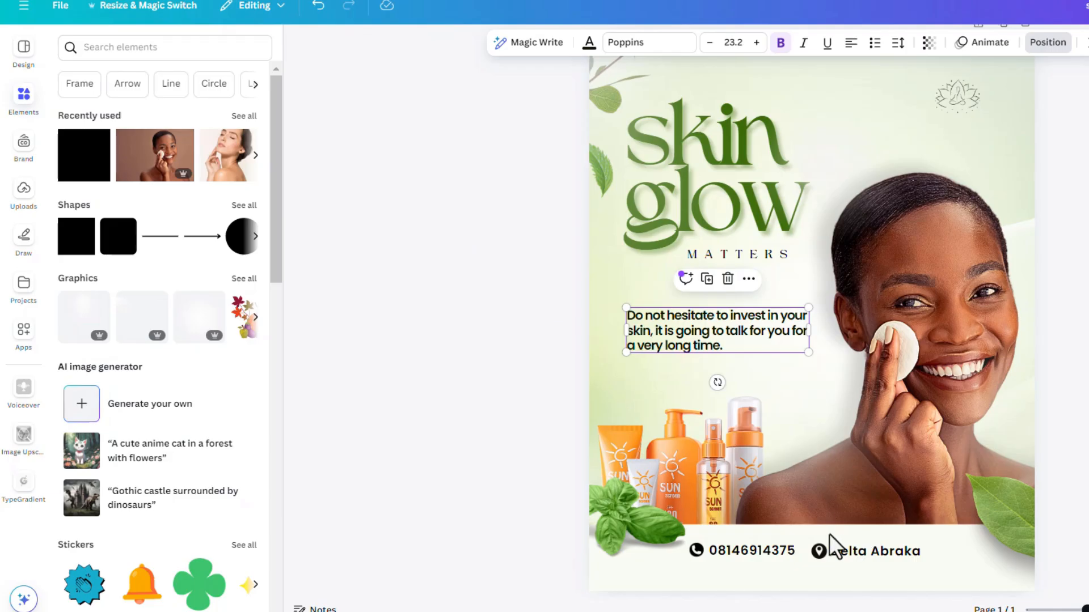
click(781, 546)
key(alt+Tab)
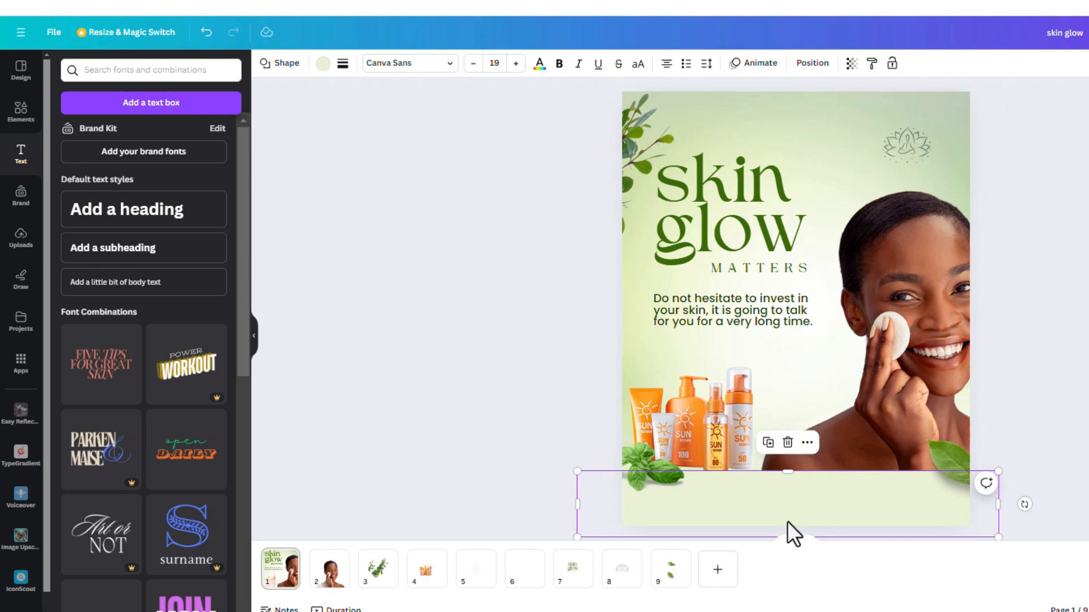
key(ctrl+v)
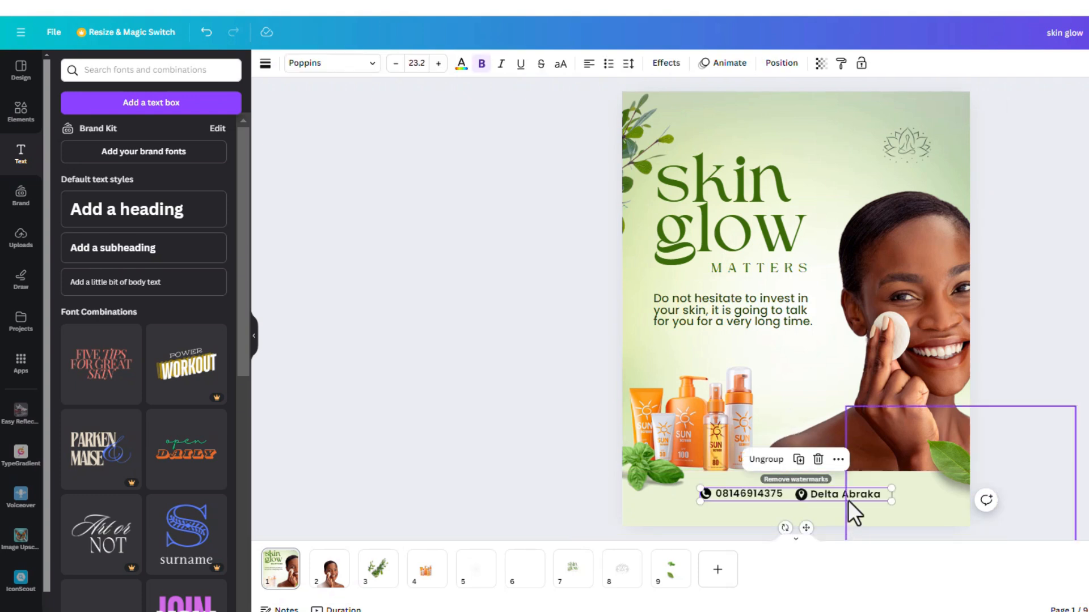
drag(850, 498, 845, 508)
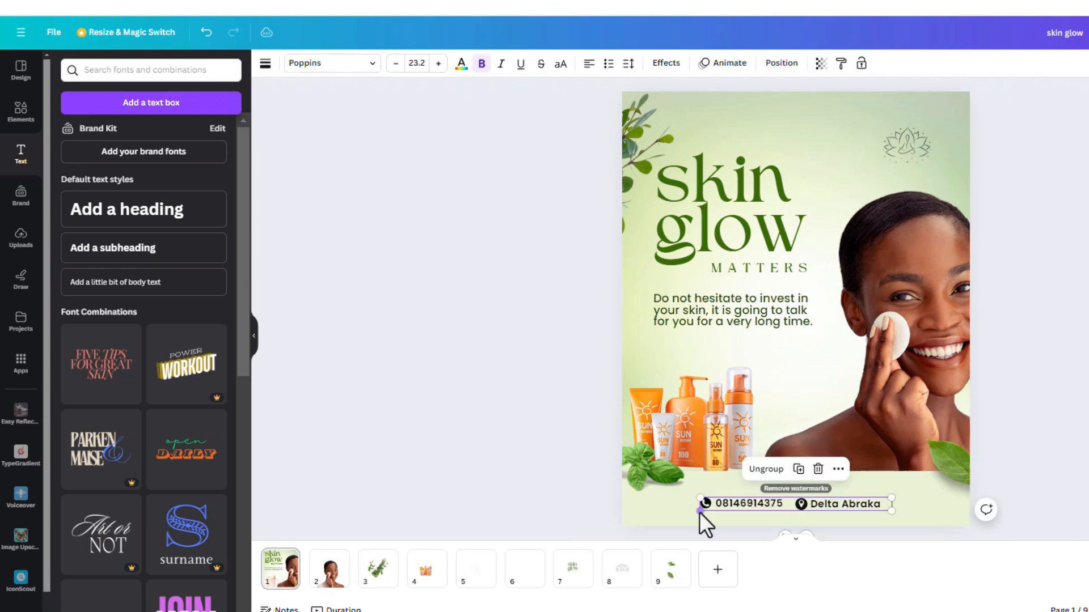
click(1015, 455)
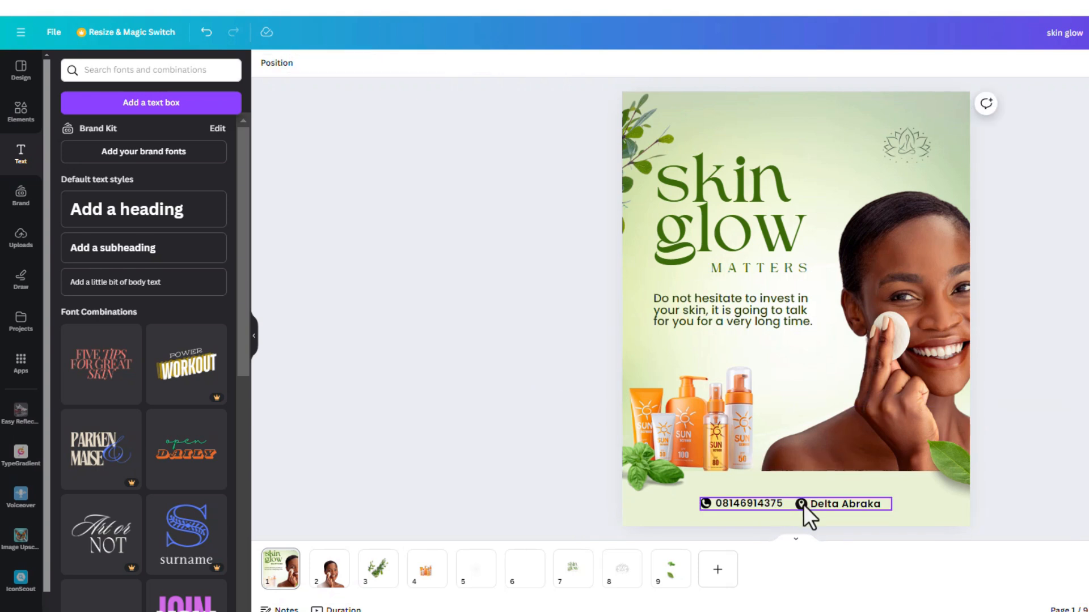
Step: Search the text combinations for "location", and browse the recommended graphics for location and phone icons
click(112, 69)
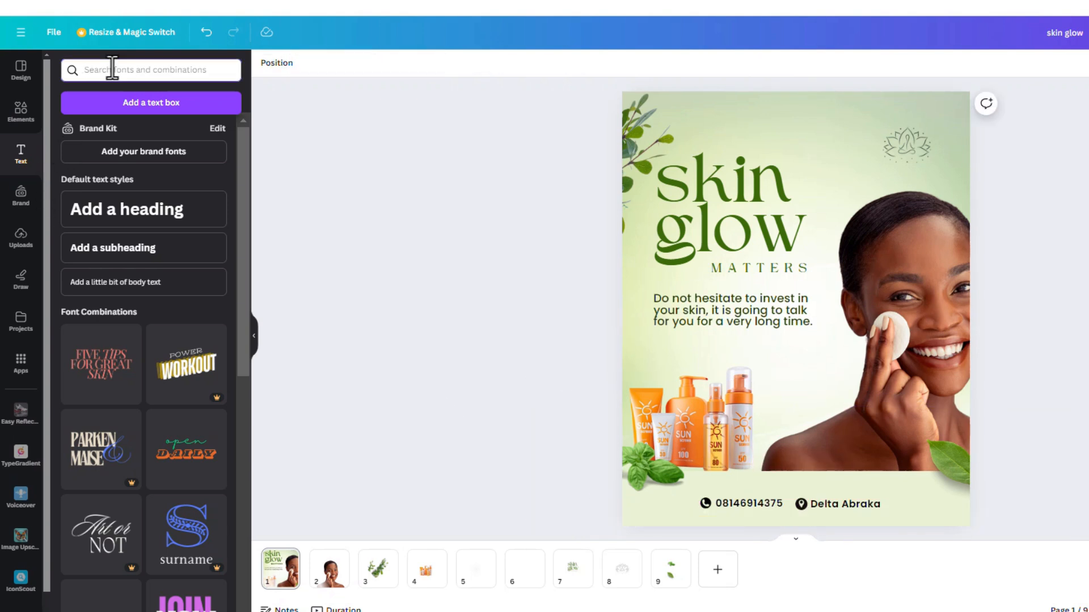
text(location)
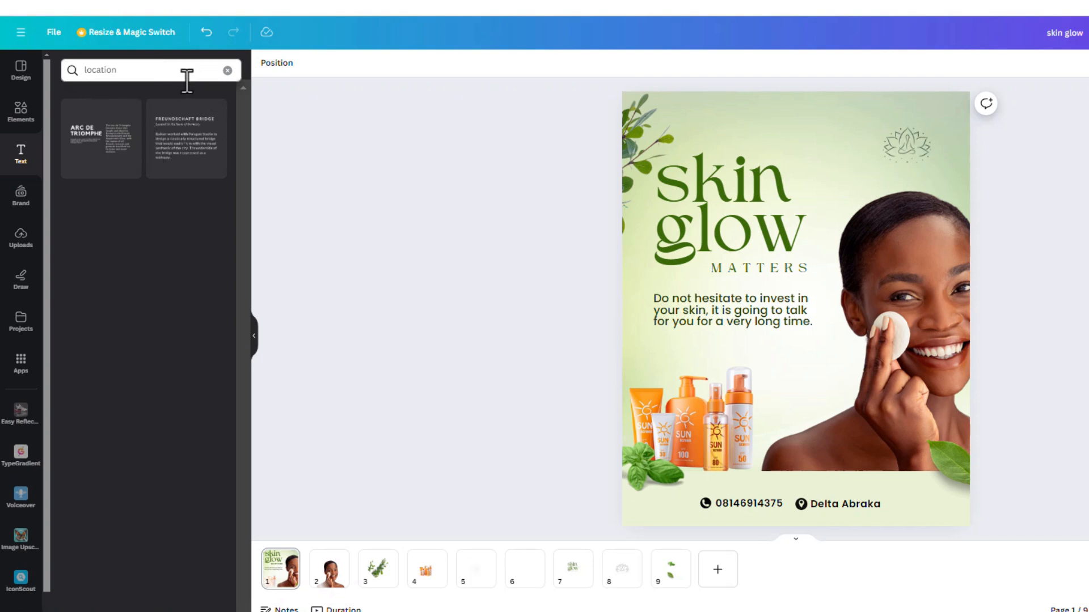
click(17, 124)
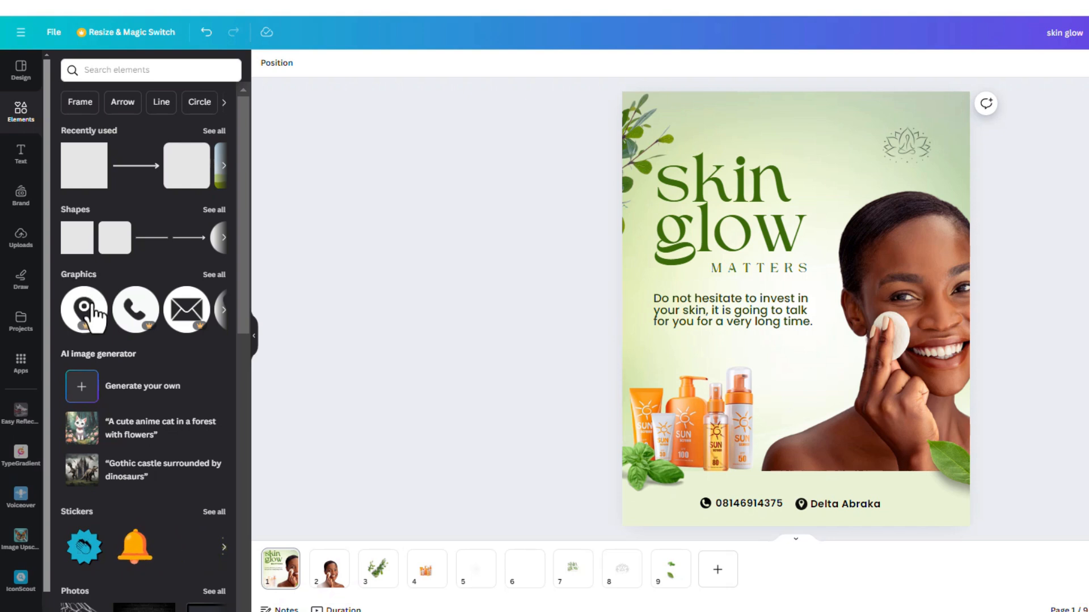
click(214, 276)
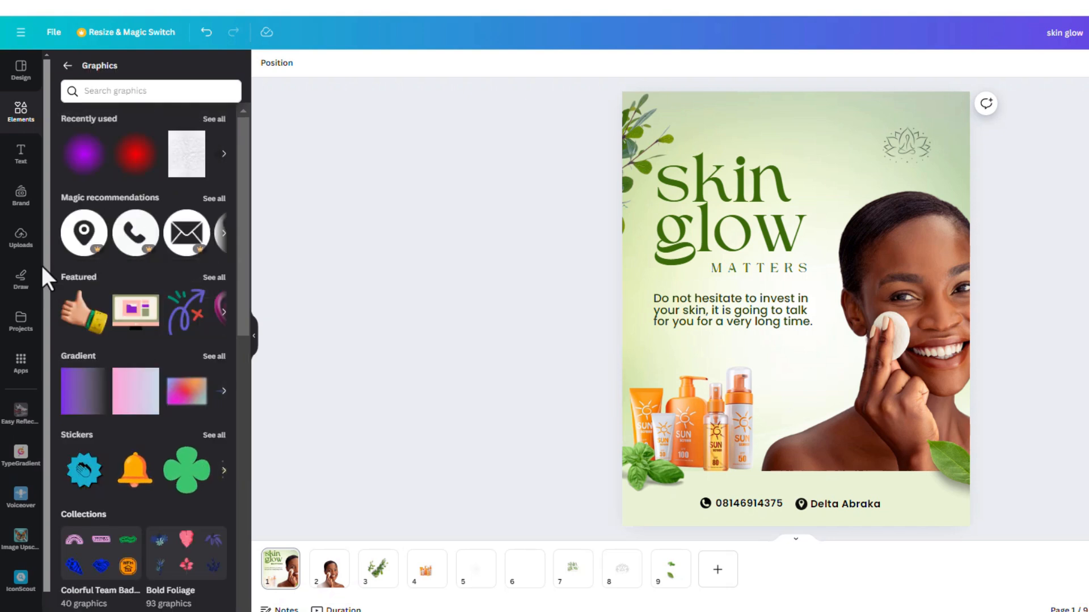
click(215, 200)
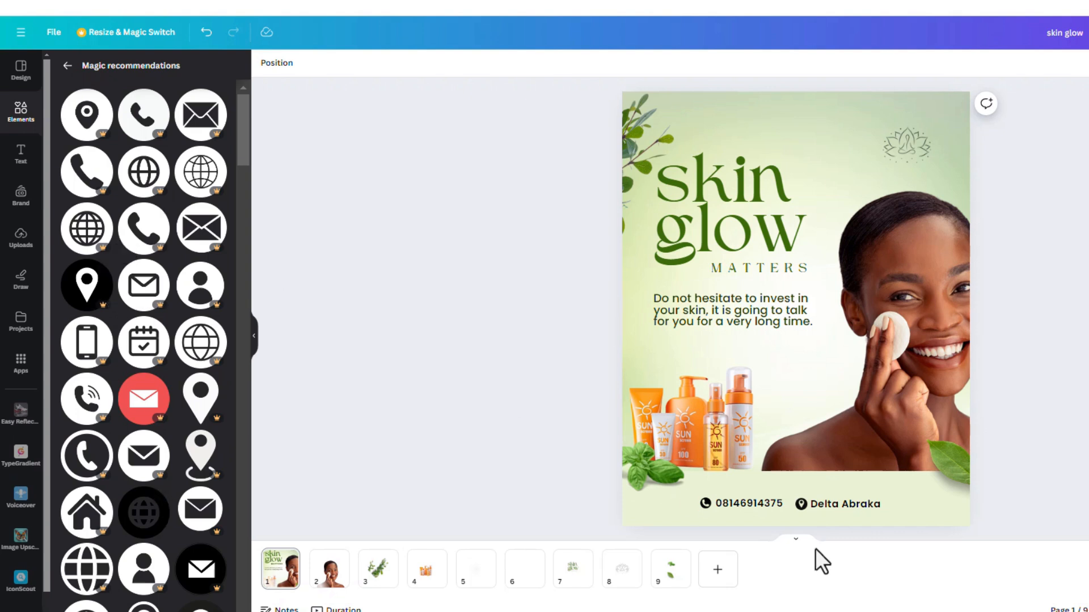
Step: Nudge the contact line slightly higher on the bottom band and compare the flyer with the finished design
click(841, 505)
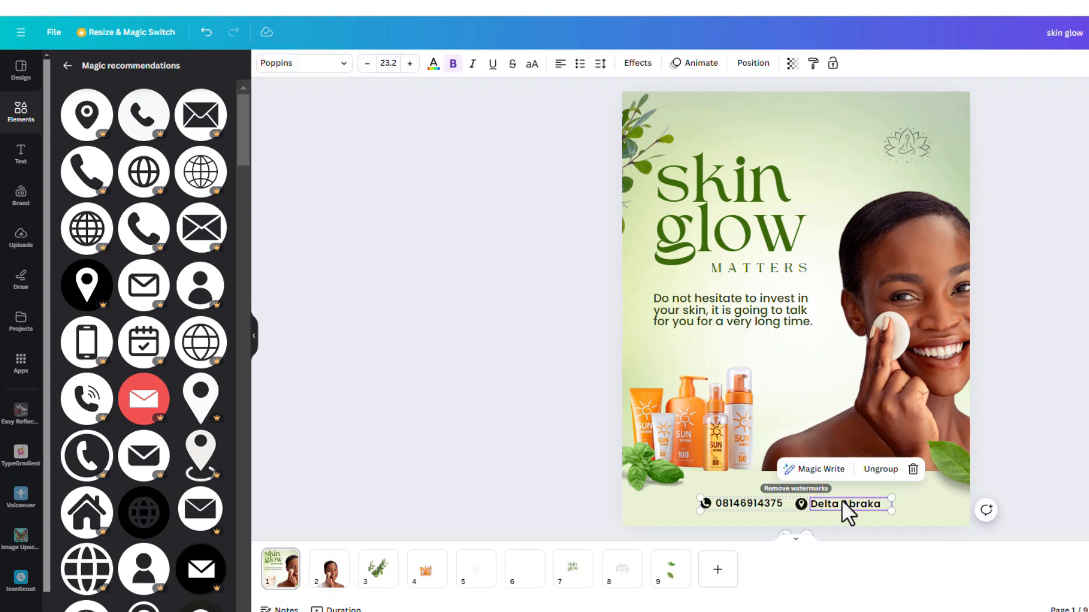
drag(842, 500, 844, 499)
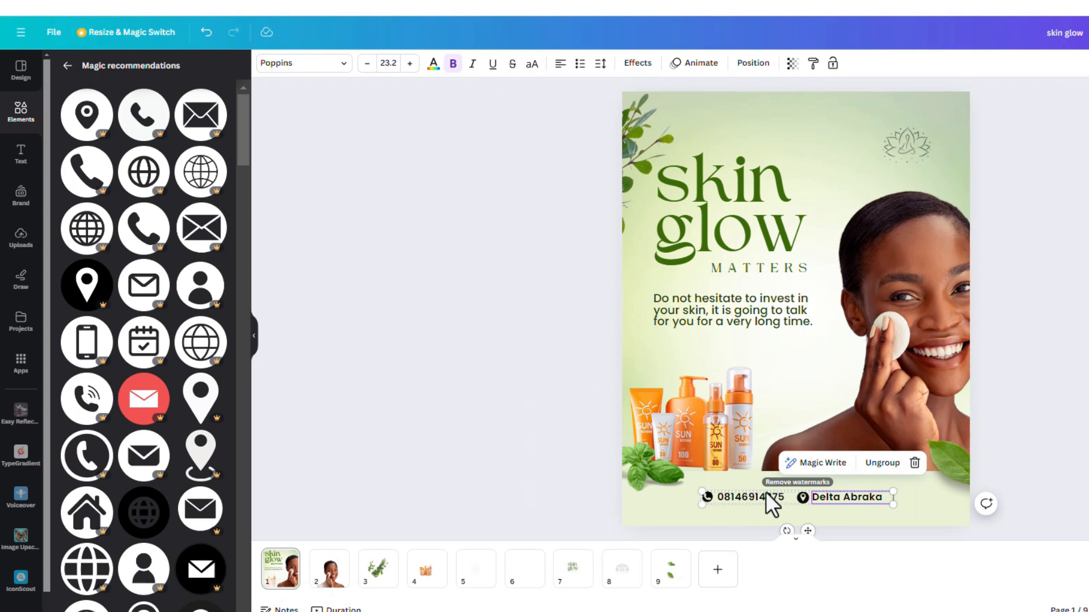
key(alt+Tab)
click(502, 298)
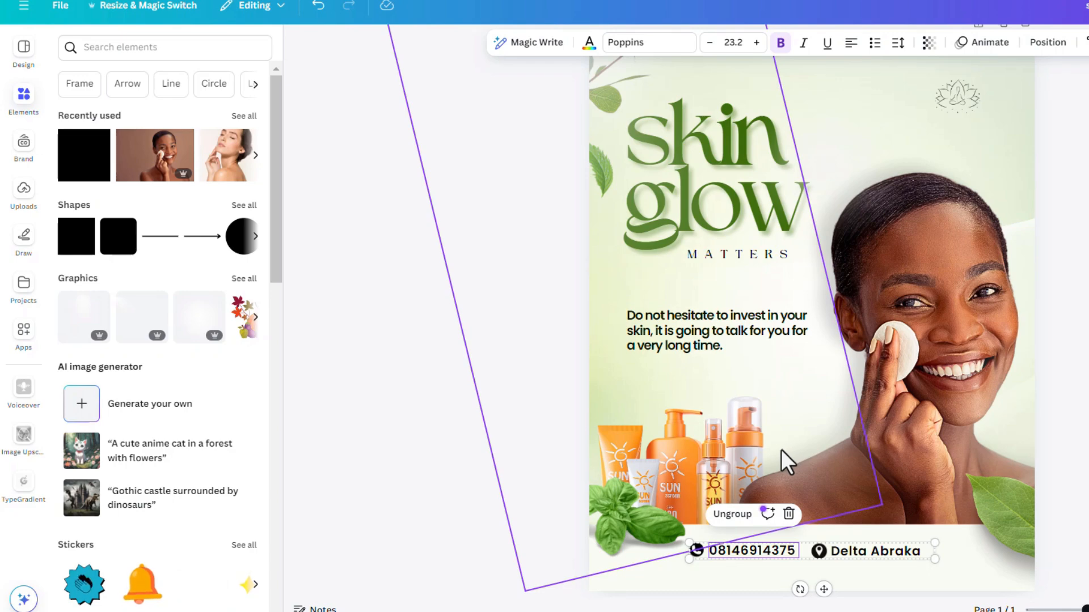
key(alt+Tab)
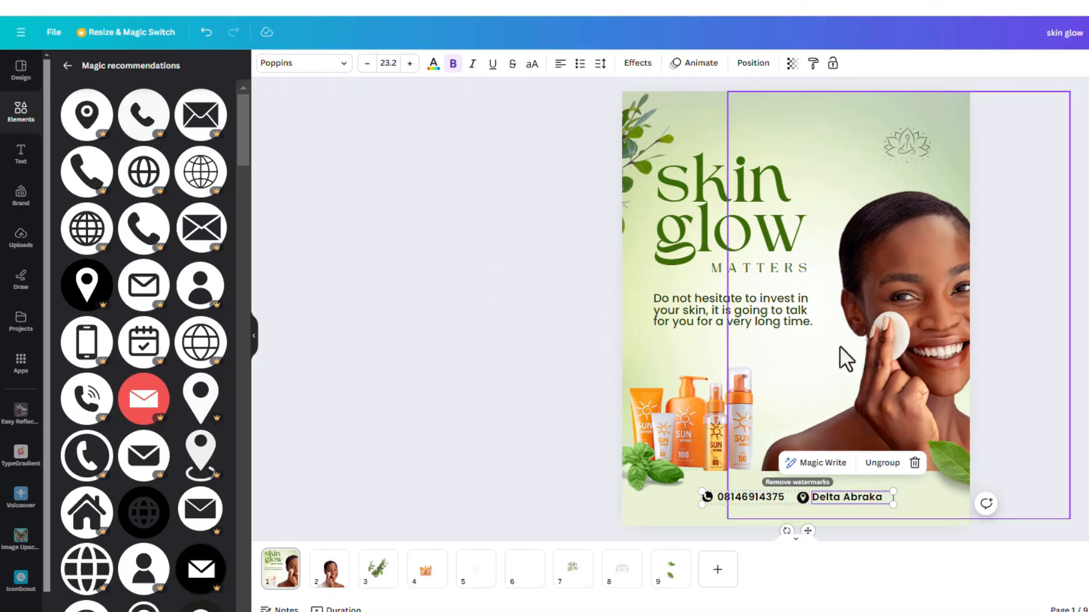
Step: Apply the Shadow text effect to the "skin glow" title with a blur of 27
click(766, 266)
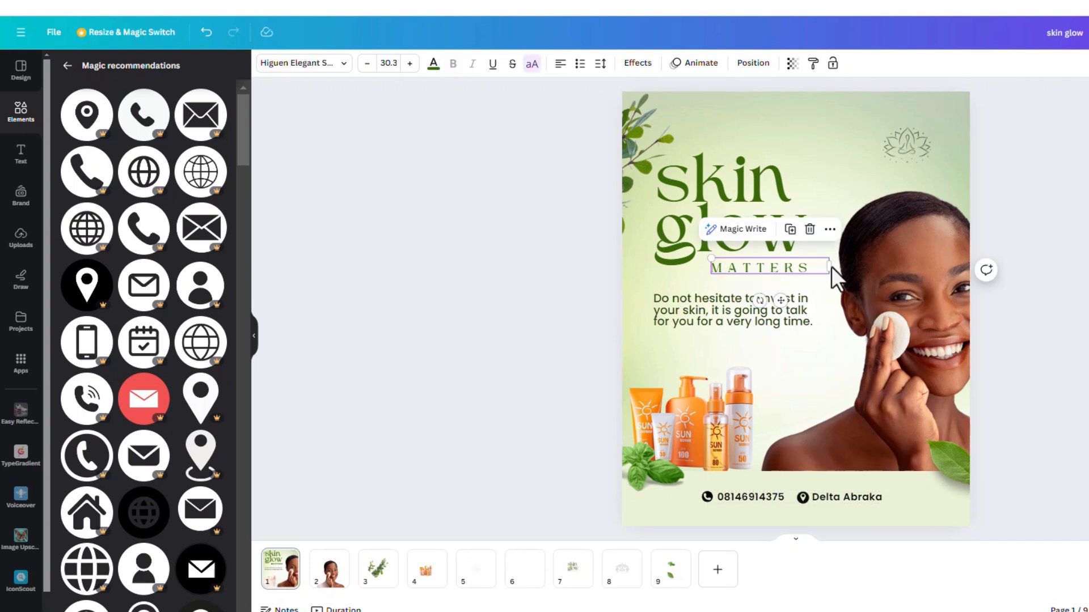
click(752, 198)
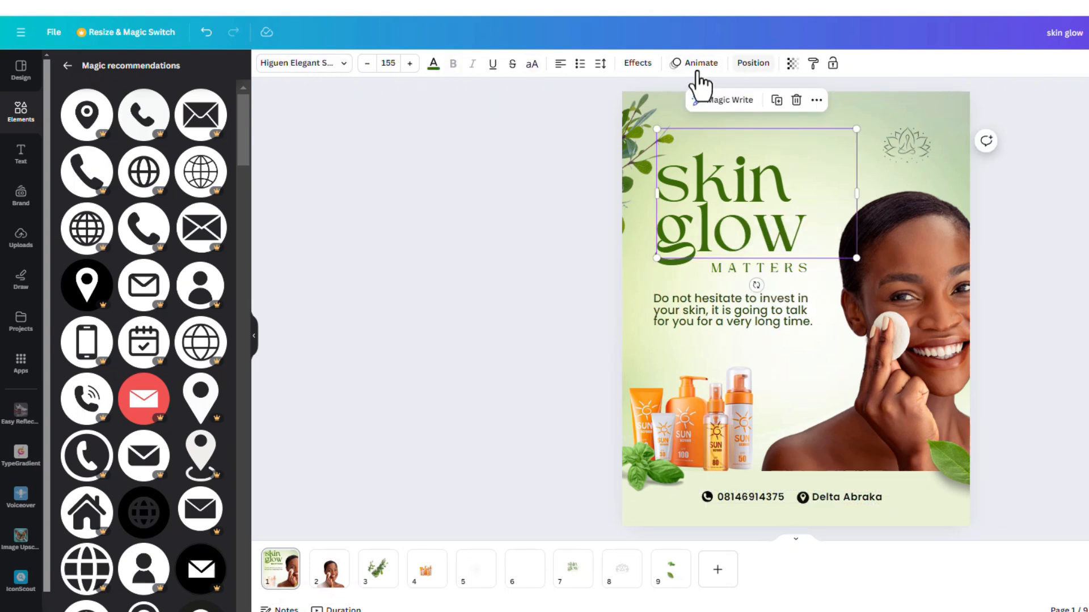
click(639, 64)
click(145, 158)
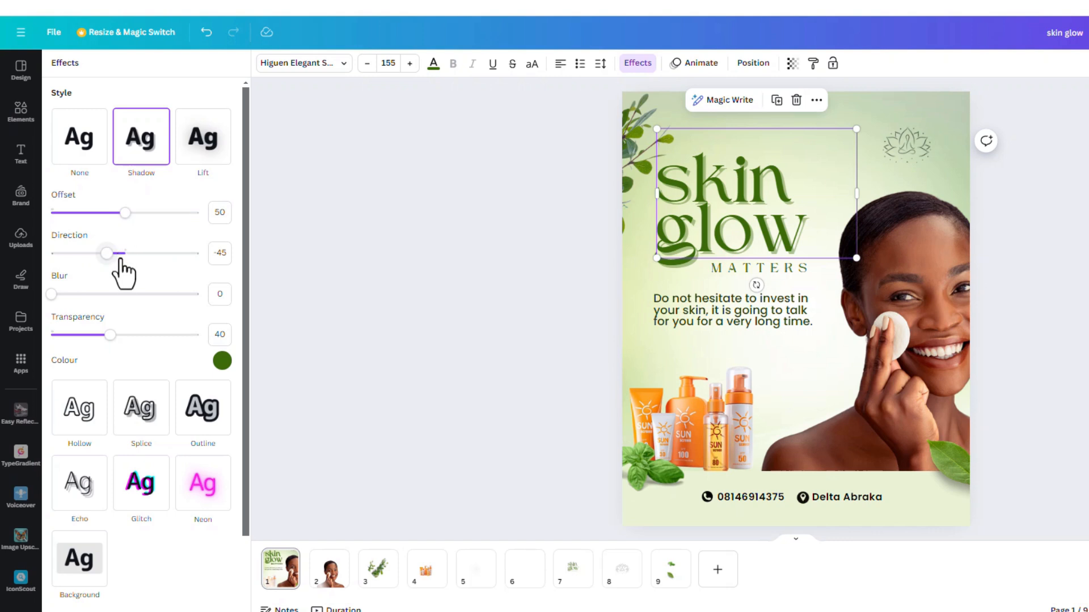
drag(59, 294, 96, 318)
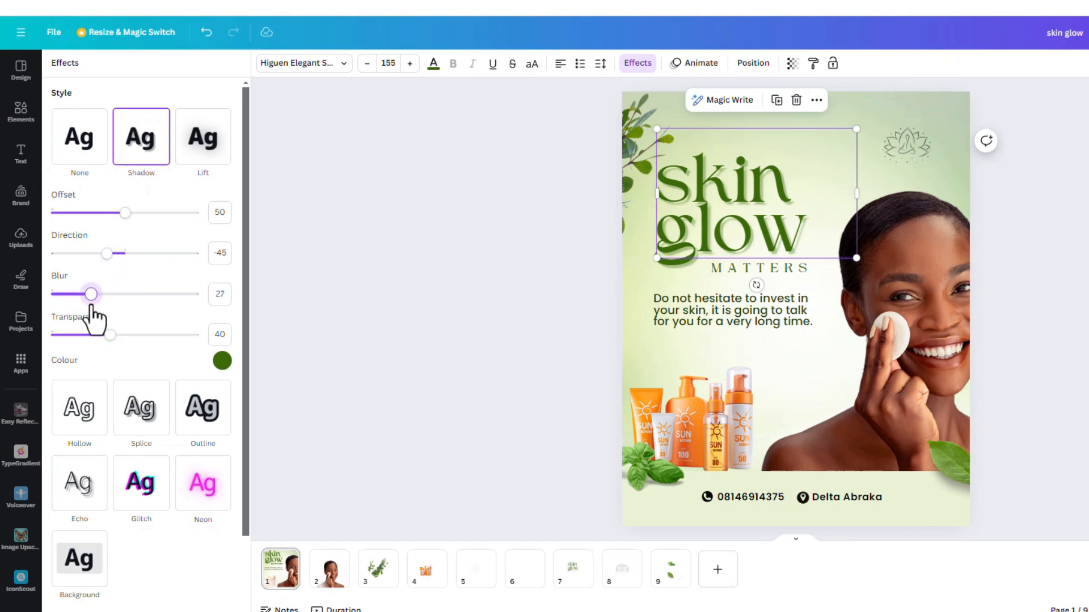
Step: Give the model photo a Drop shadow with blur 49, angle 22, distance 59 and intensity 26
click(839, 297)
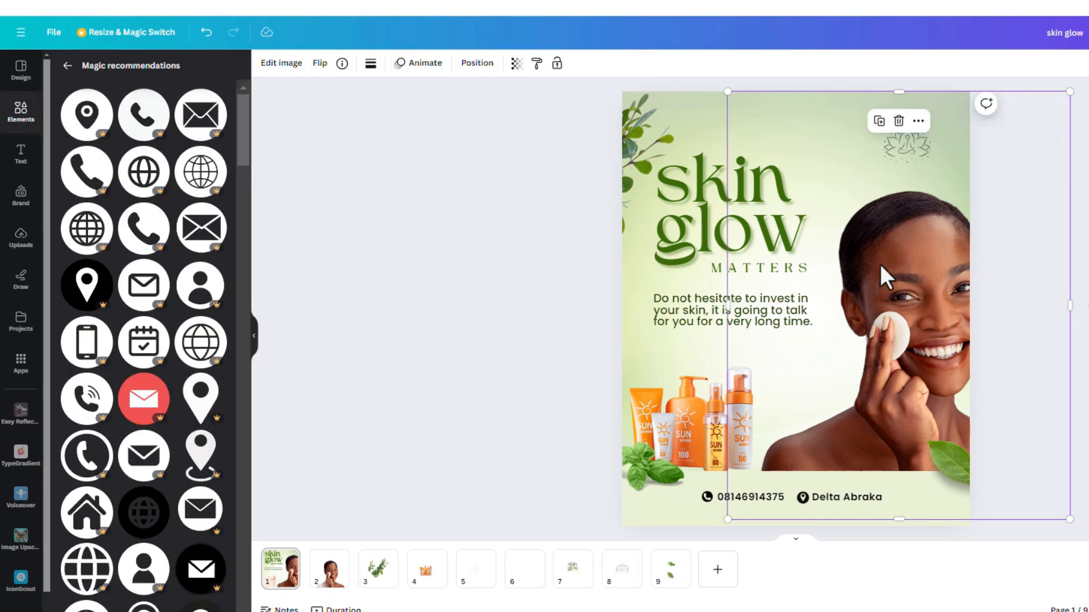
click(282, 63)
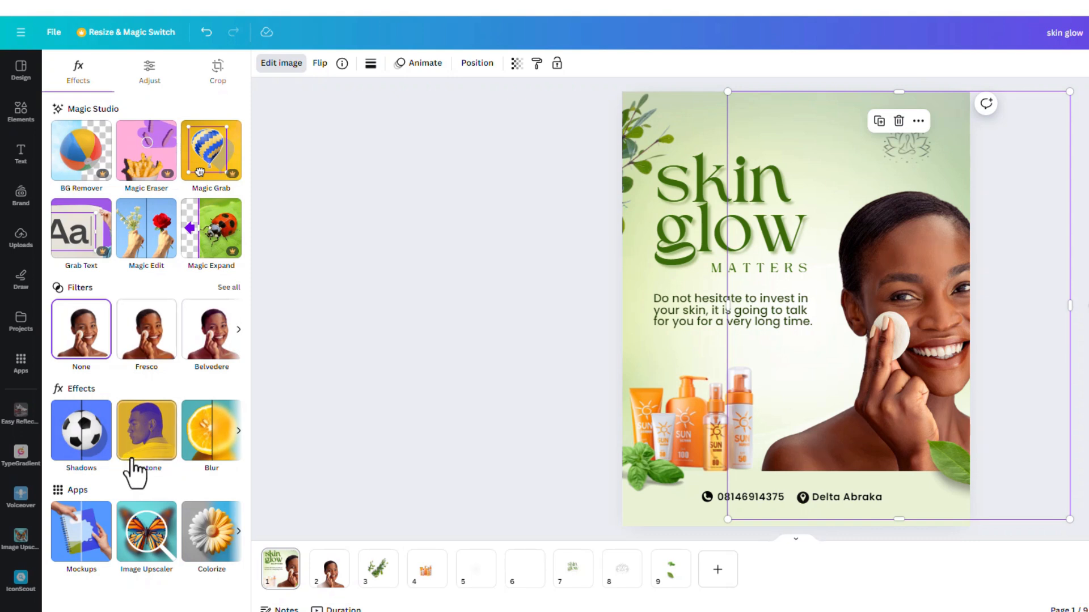
click(80, 434)
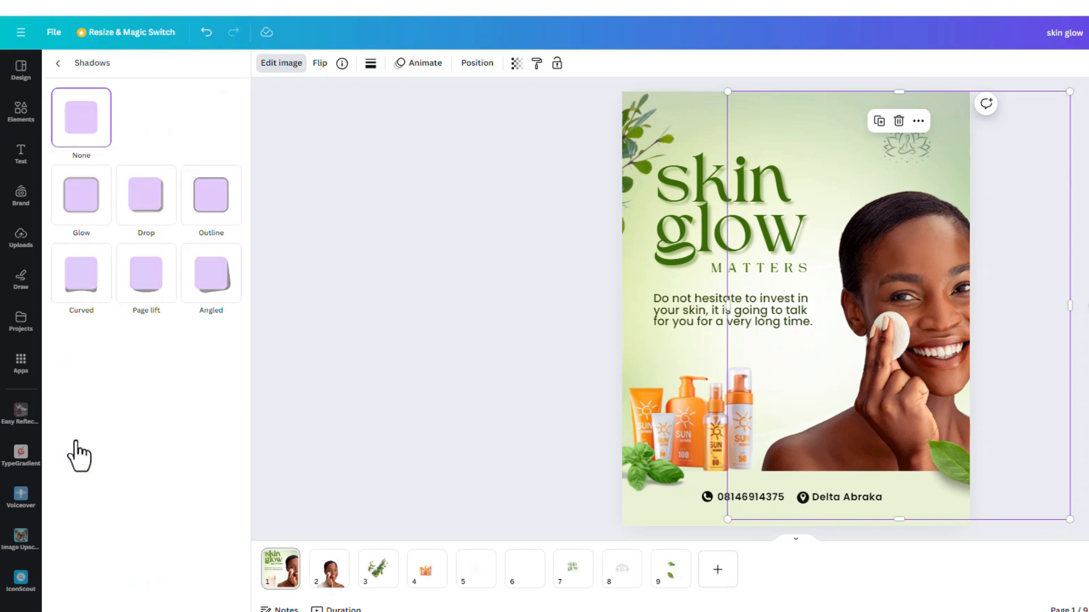
click(145, 223)
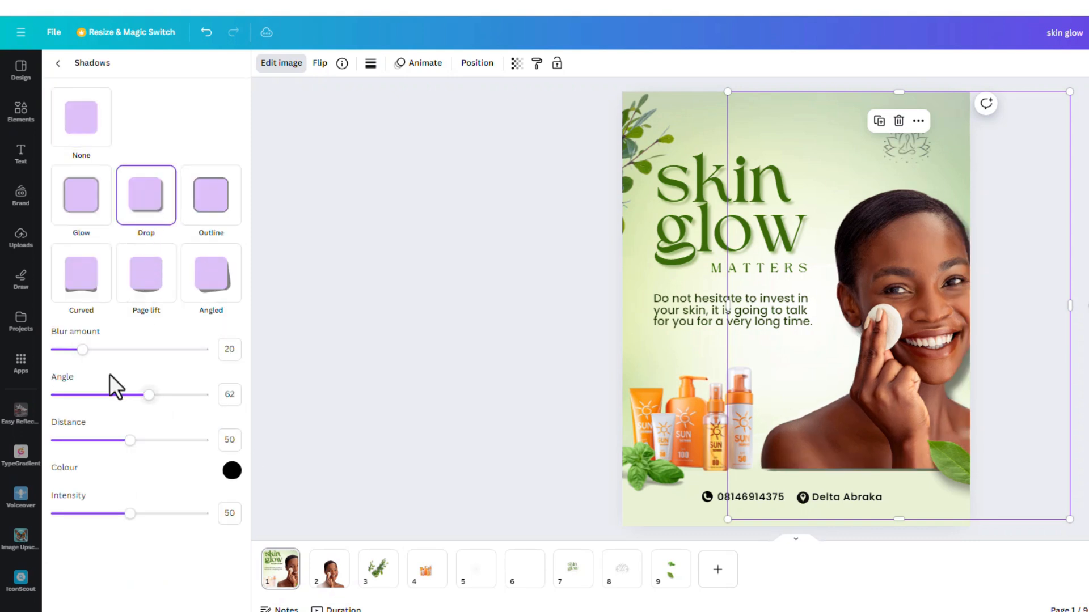
drag(135, 393, 86, 397)
mouse_move(128, 445)
mouse_down()
mouse_move(116, 446)
mouse_move(146, 454)
mouse_up()
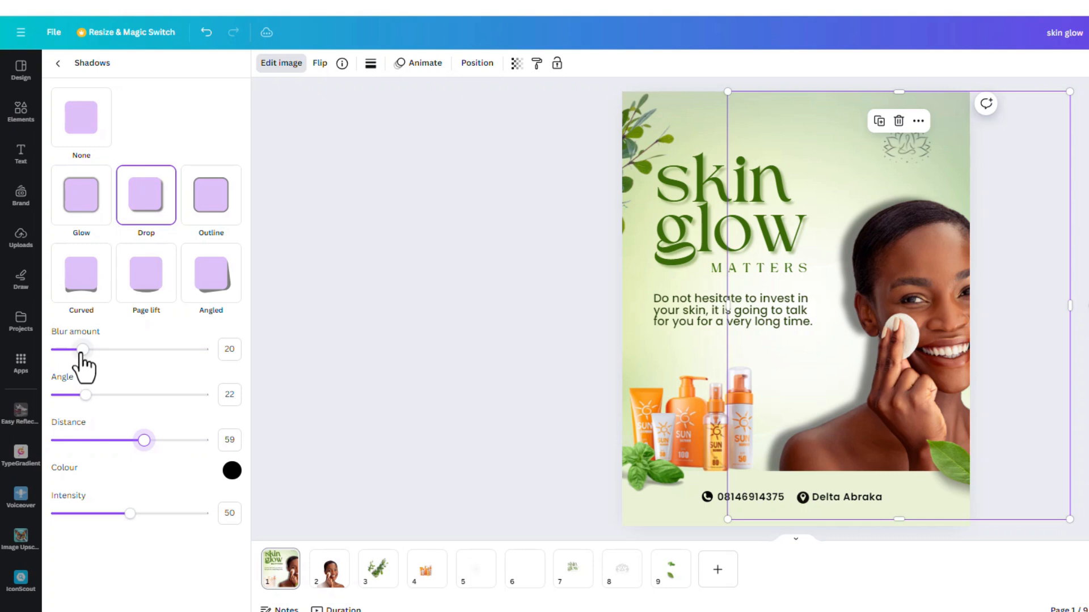
drag(83, 350, 124, 376)
drag(126, 515, 93, 524)
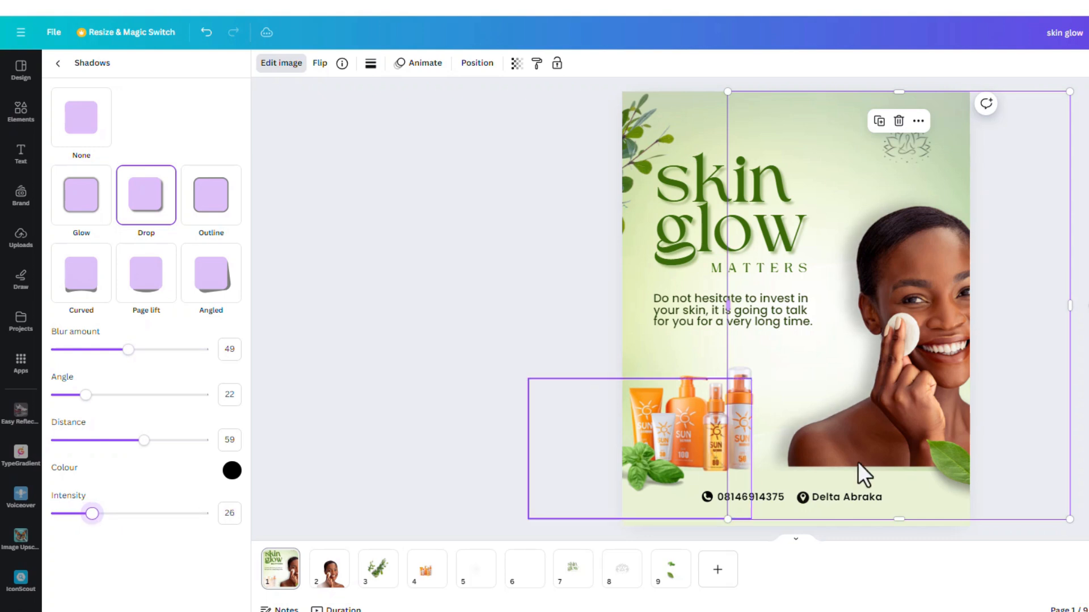
Step: Move the model photo down so it meets the bottom band, and enlarge it slightly
mouse_move(811, 457)
mouse_down()
mouse_move(788, 454)
mouse_move(795, 471)
mouse_up()
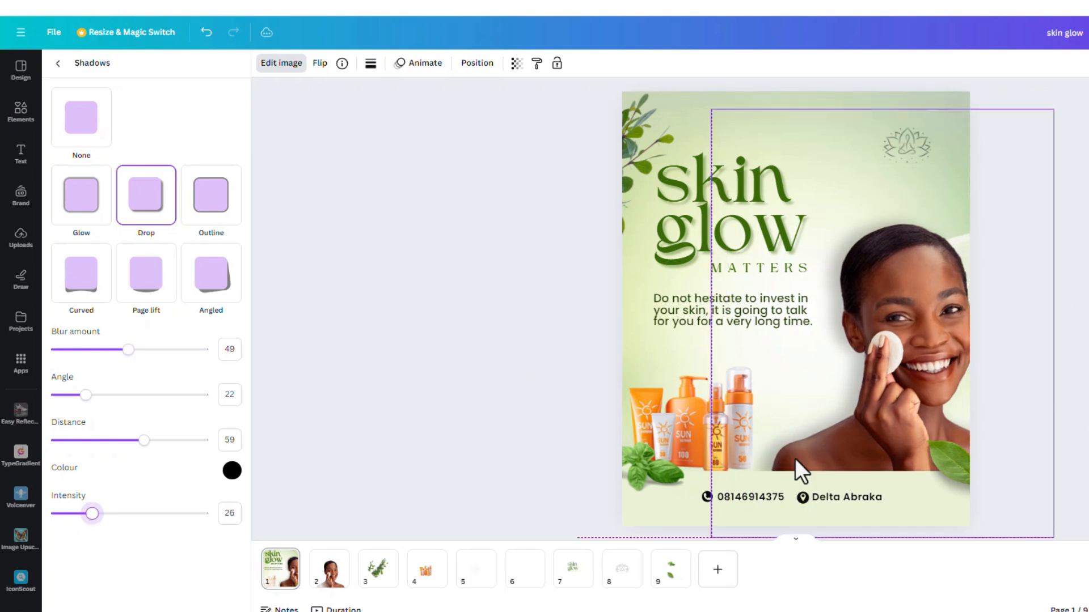
drag(1054, 110, 1076, 83)
click(1083, 119)
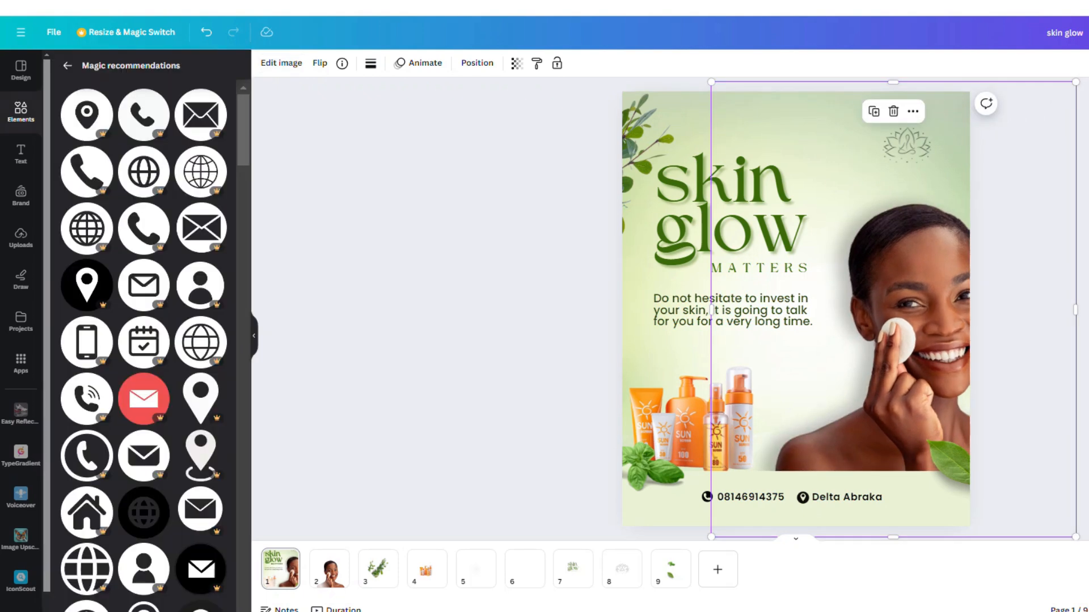
click(1083, 119)
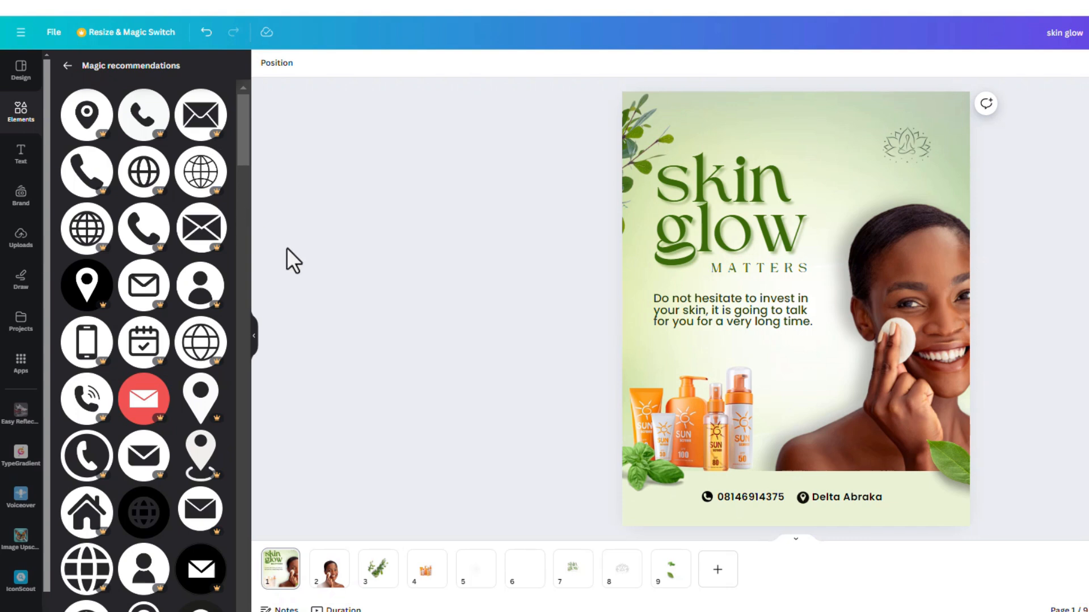
Step: Add a square shape to the flyer and fill it with the black-to-gold gradient preset
click(67, 66)
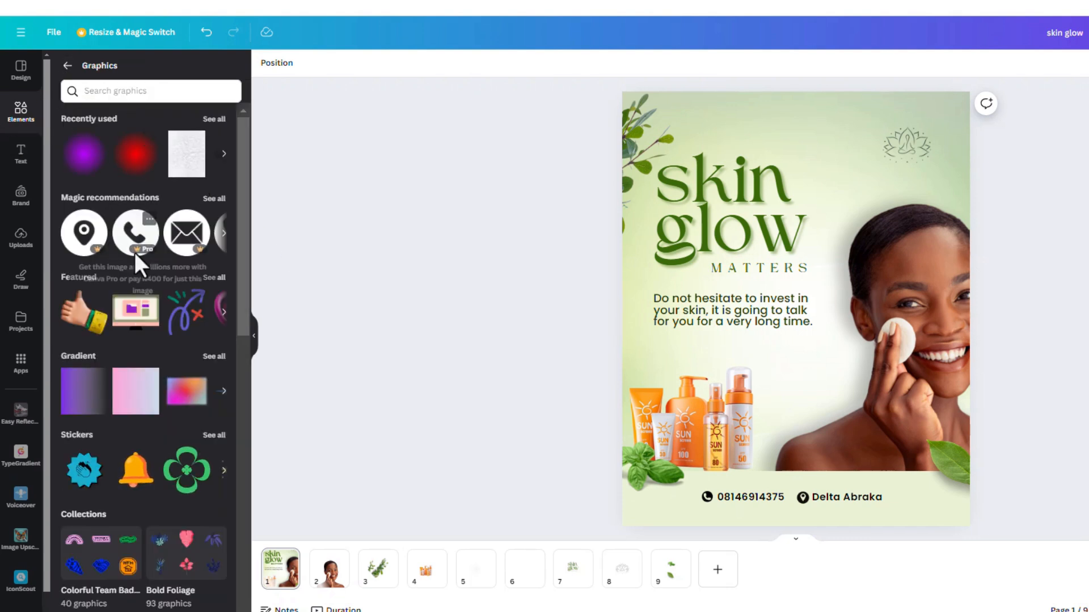
click(67, 66)
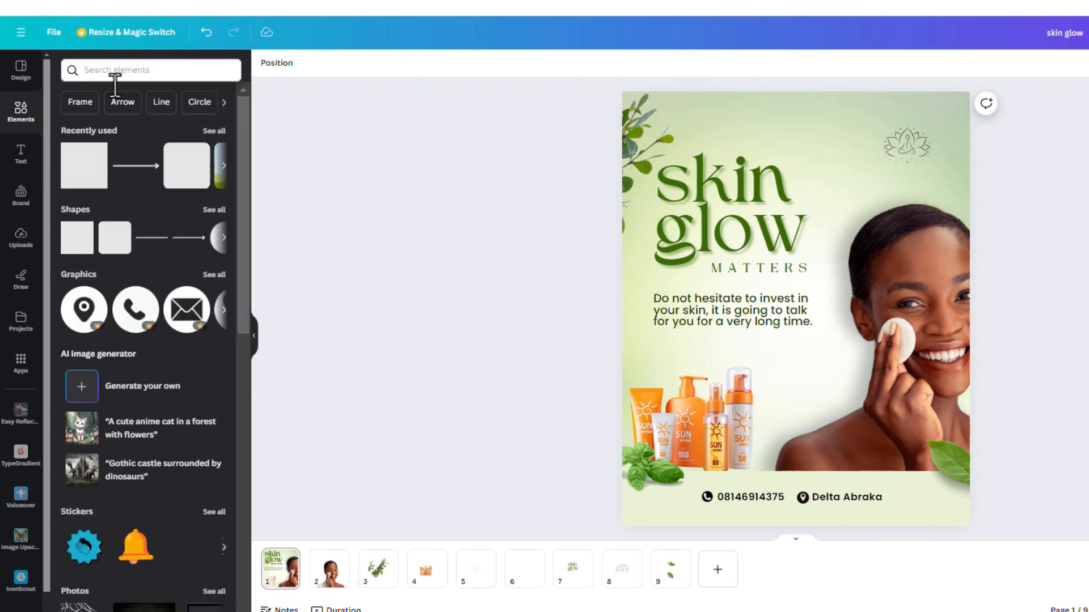
click(77, 238)
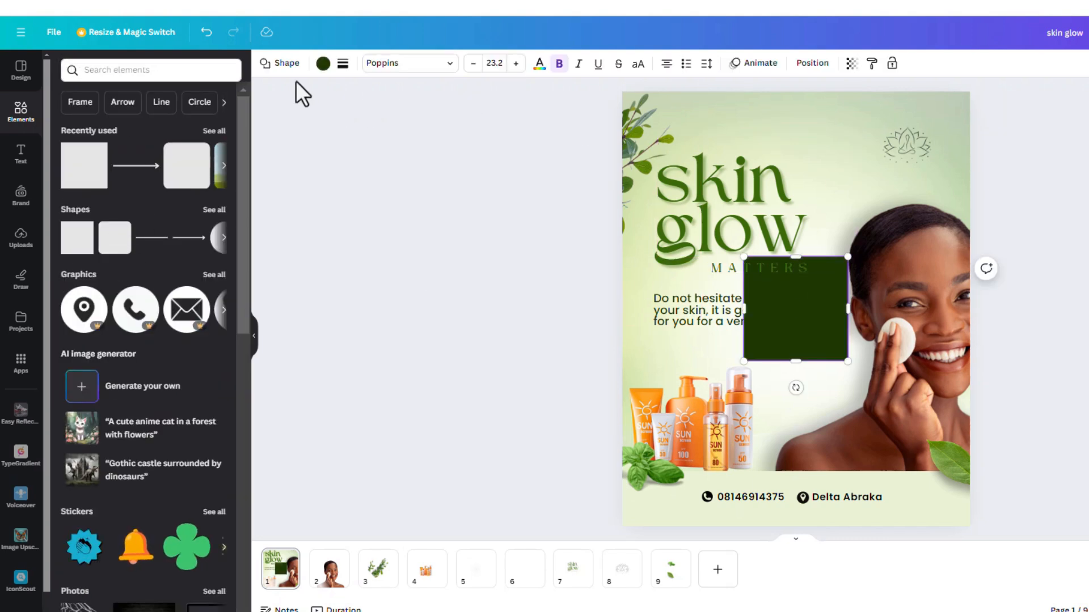
click(323, 62)
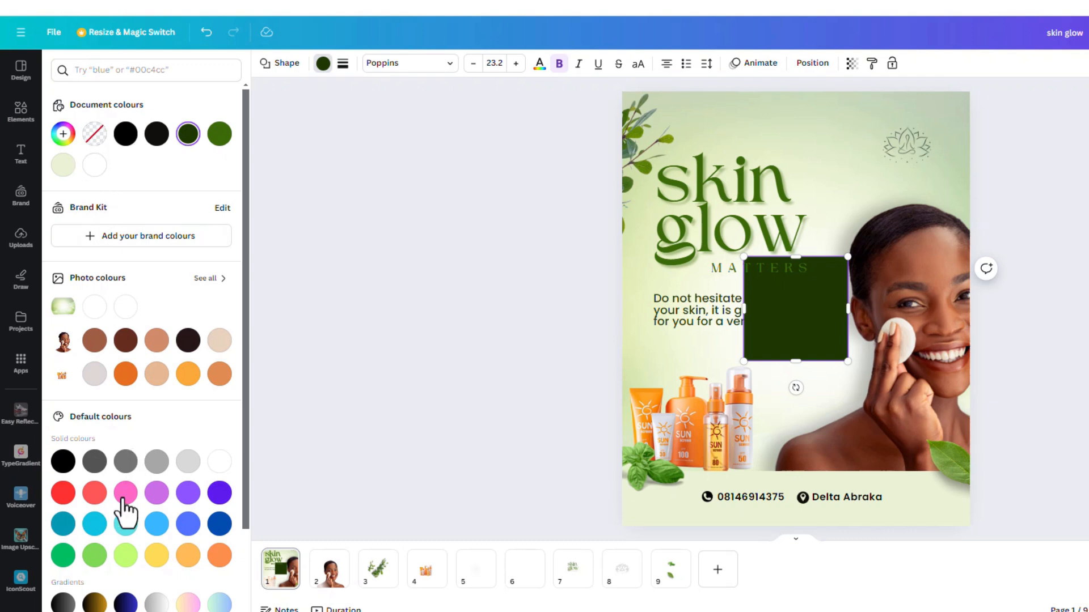
scroll(126, 510, down, 2)
click(94, 502)
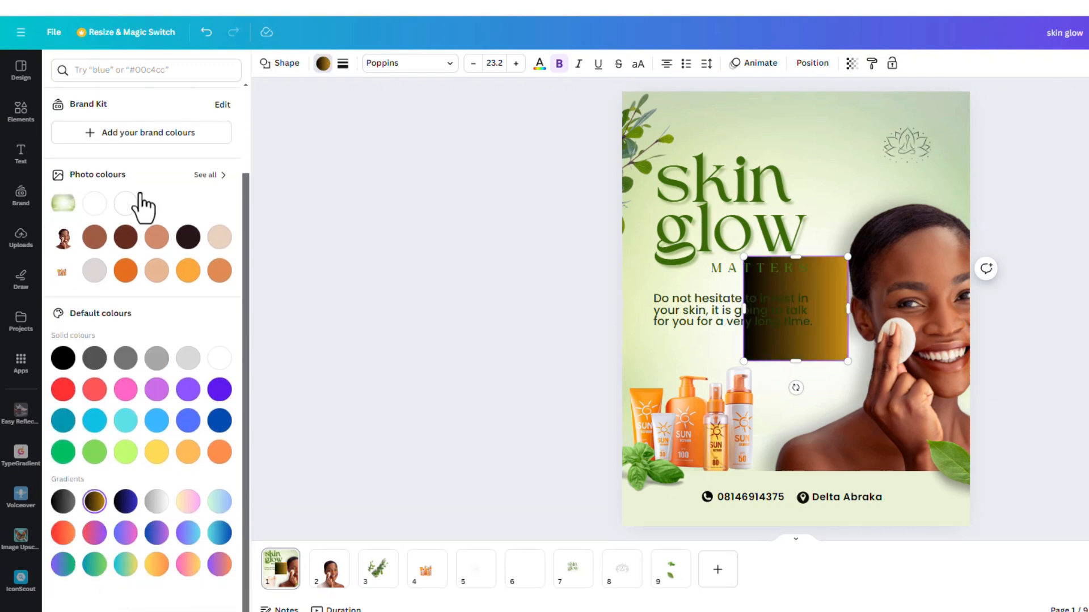
Step: Change both colours of the square's gradient to white and set the first one, #FFFFFF, to 0% opacity
scroll(187, 243, up, 2)
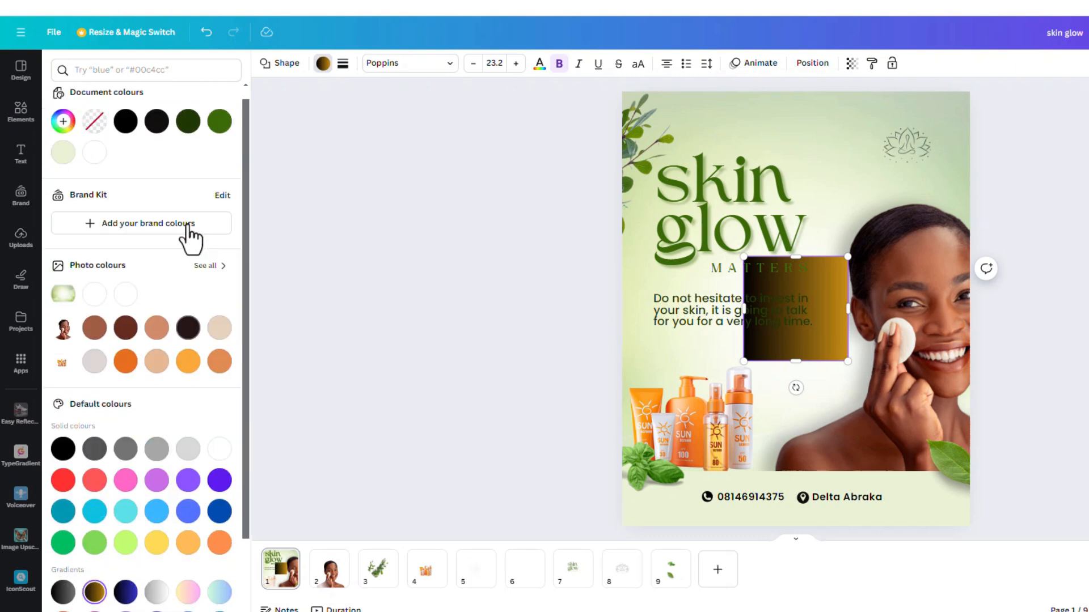
click(63, 134)
click(99, 219)
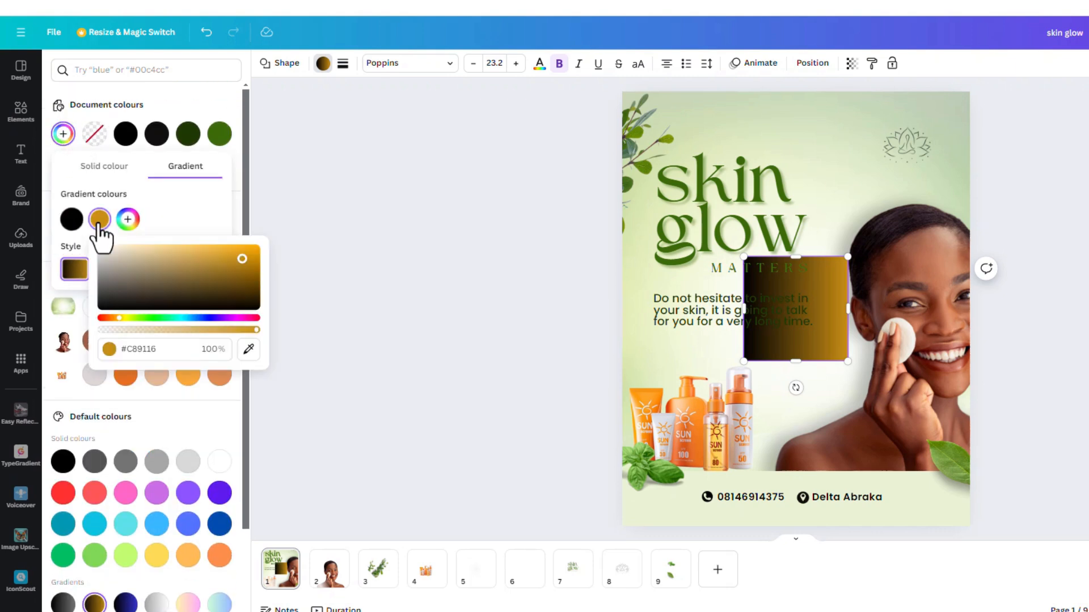
drag(208, 287, 15, 206)
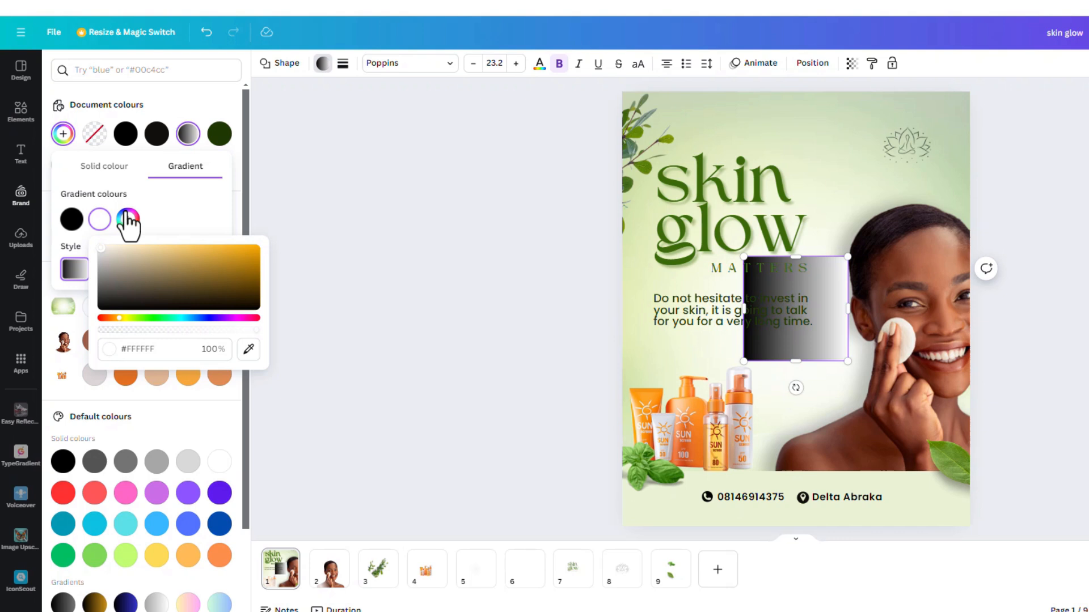
click(82, 220)
drag(102, 271, 73, 247)
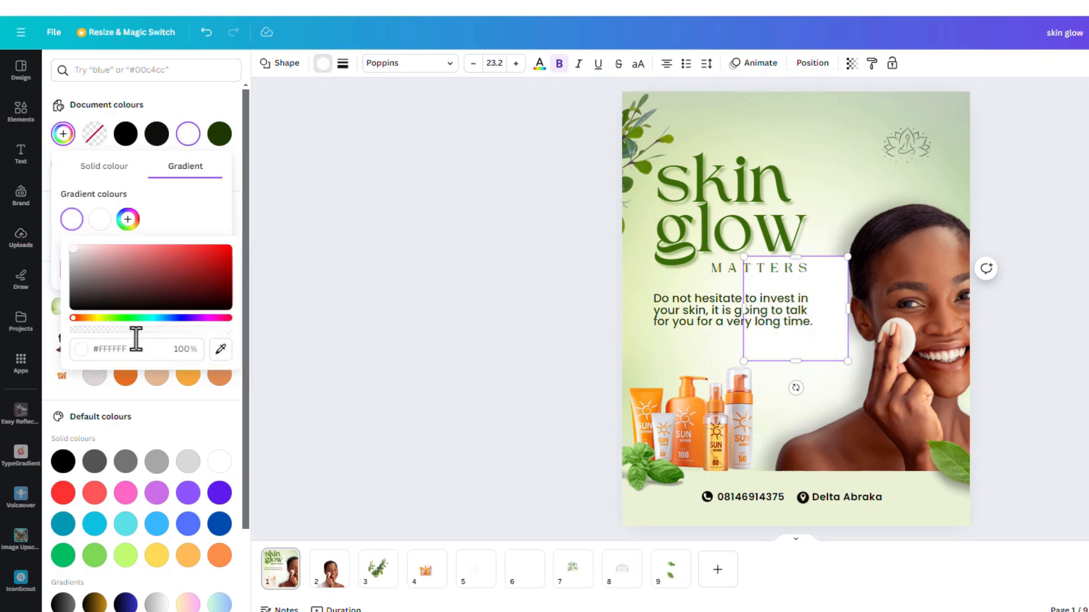
drag(227, 335, 44, 339)
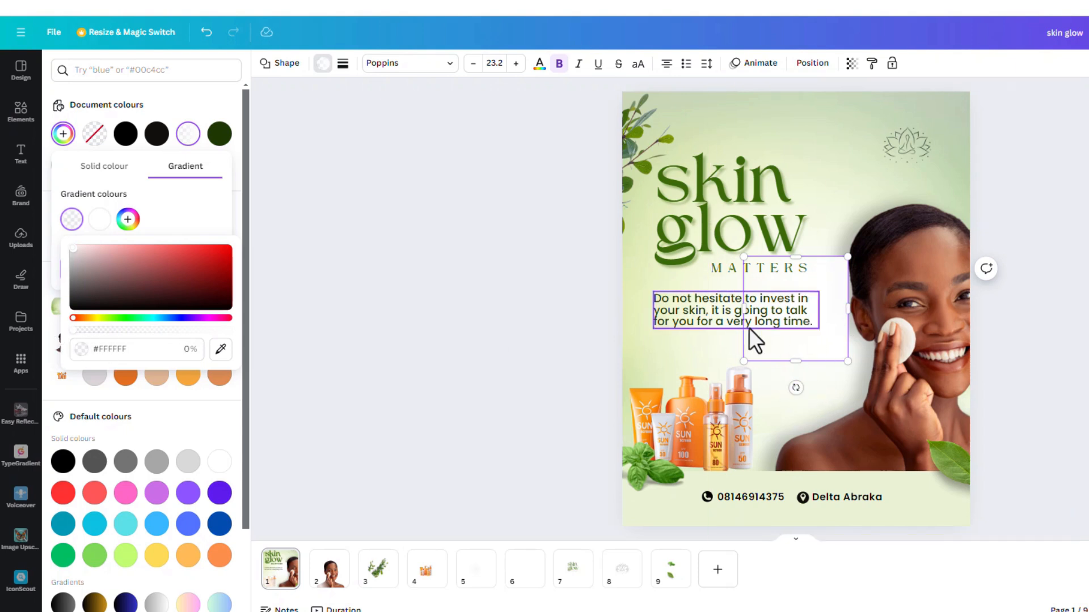
Step: Rotate the white gradient square to about -91.8° and stretch it to about 889 x 1327 px across the flyer's upper part
drag(795, 387, 993, 295)
drag(745, 308, 566, 310)
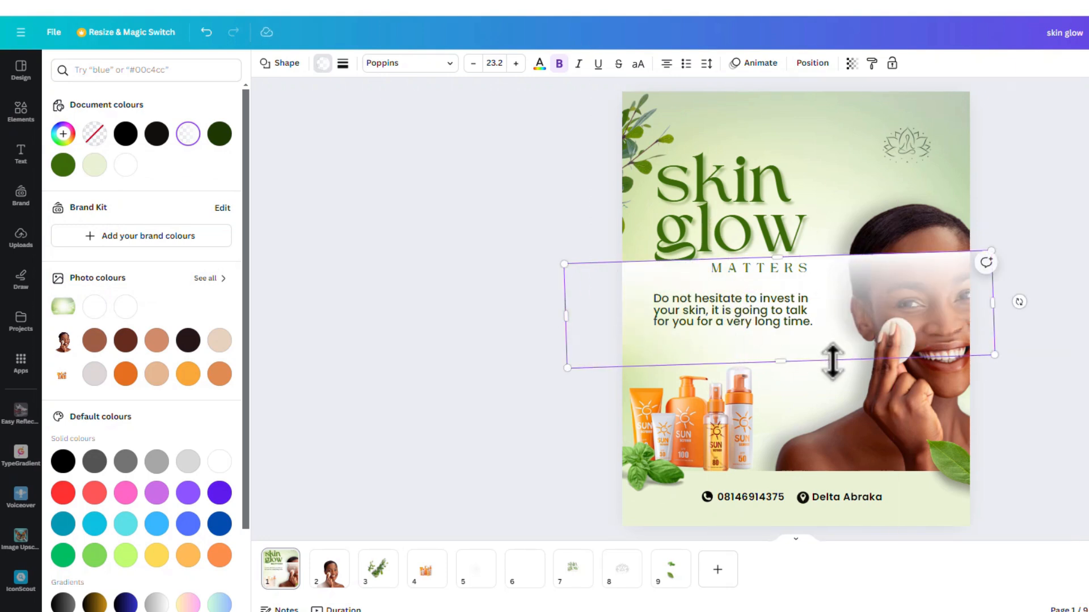
drag(785, 359, 804, 546)
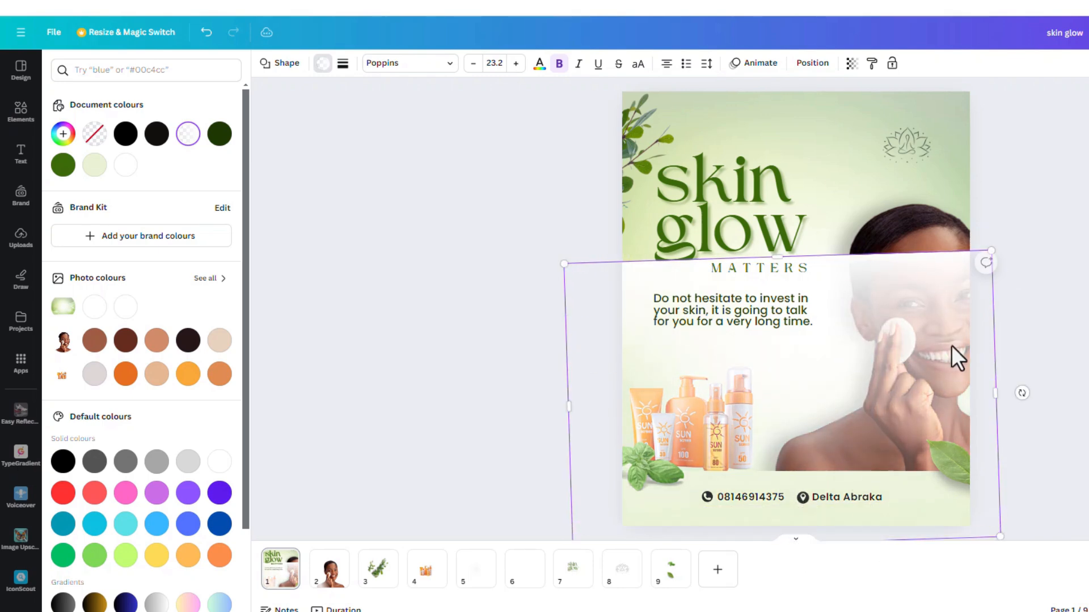
drag(938, 218, 958, 141)
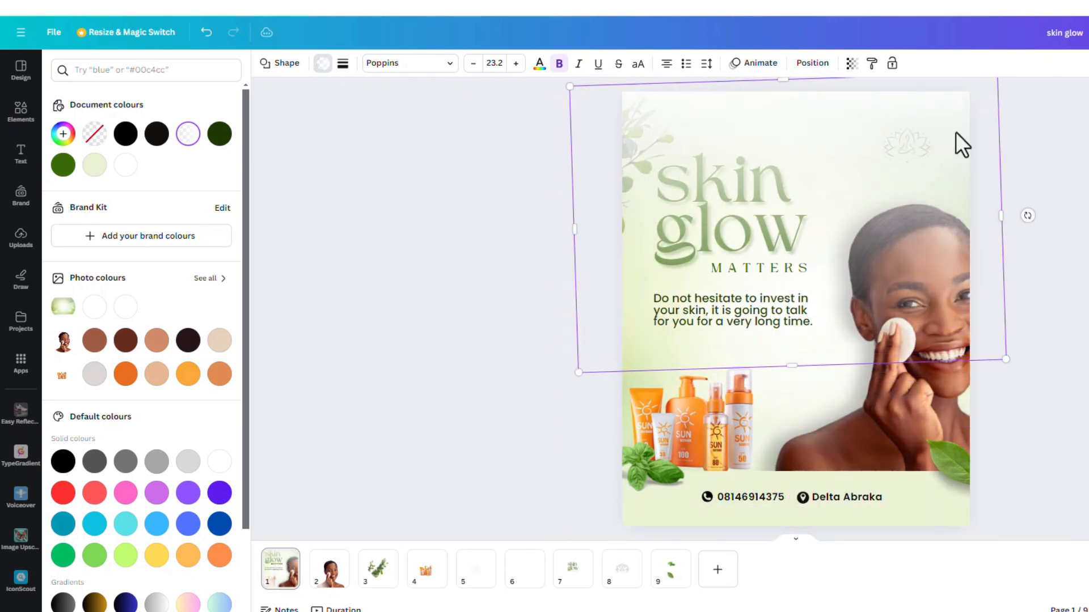
Step: Compare the layer order with the reference design, and move the white gradient shape behind the model photo, directly above the green background image
click(813, 65)
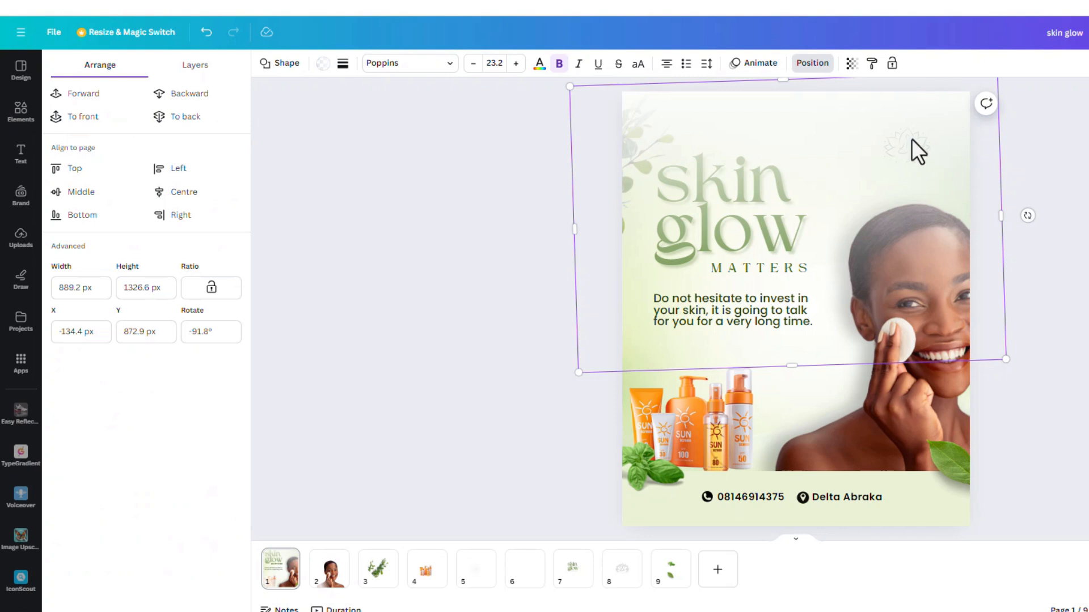
click(197, 67)
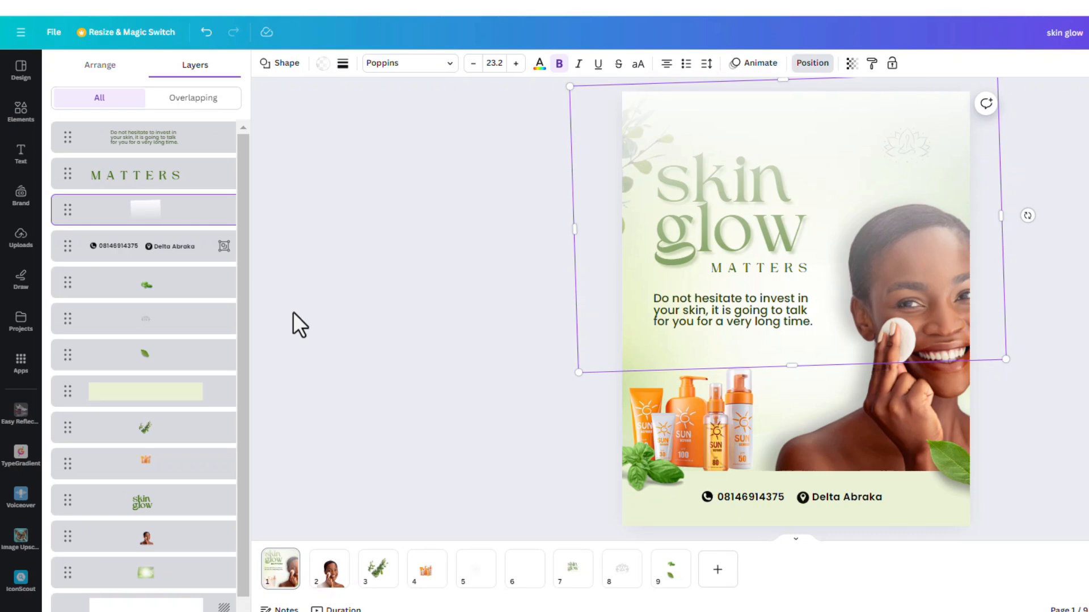
key(alt+Tab)
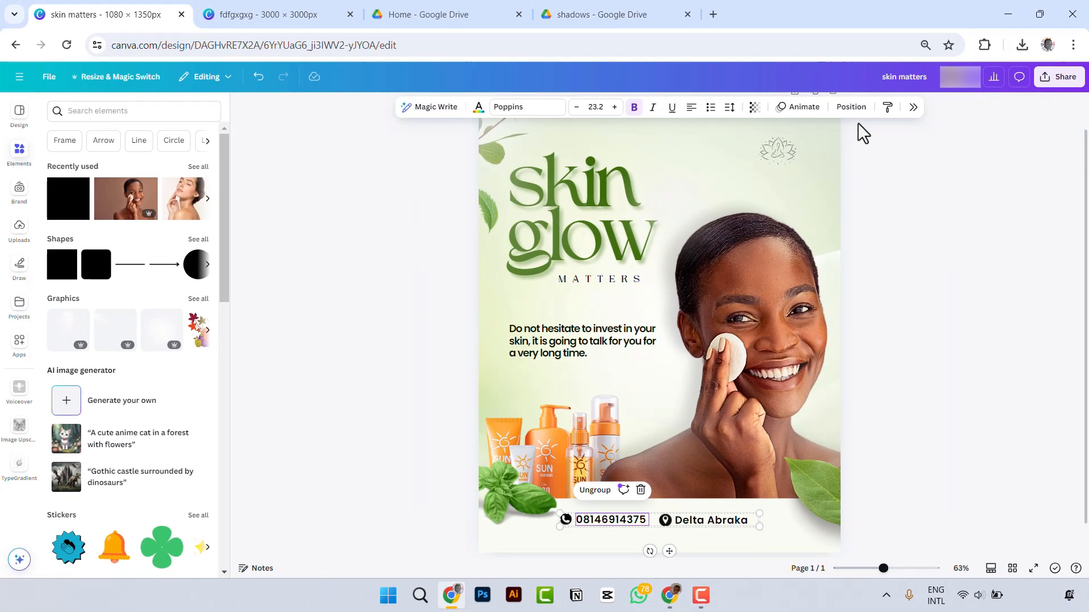
click(851, 108)
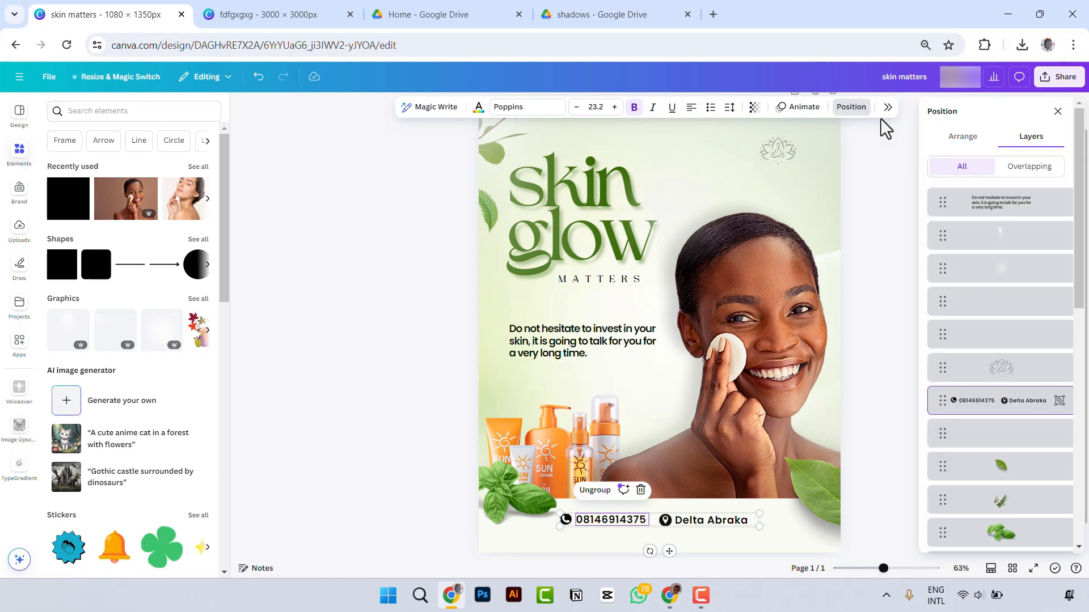
key(alt+Tab)
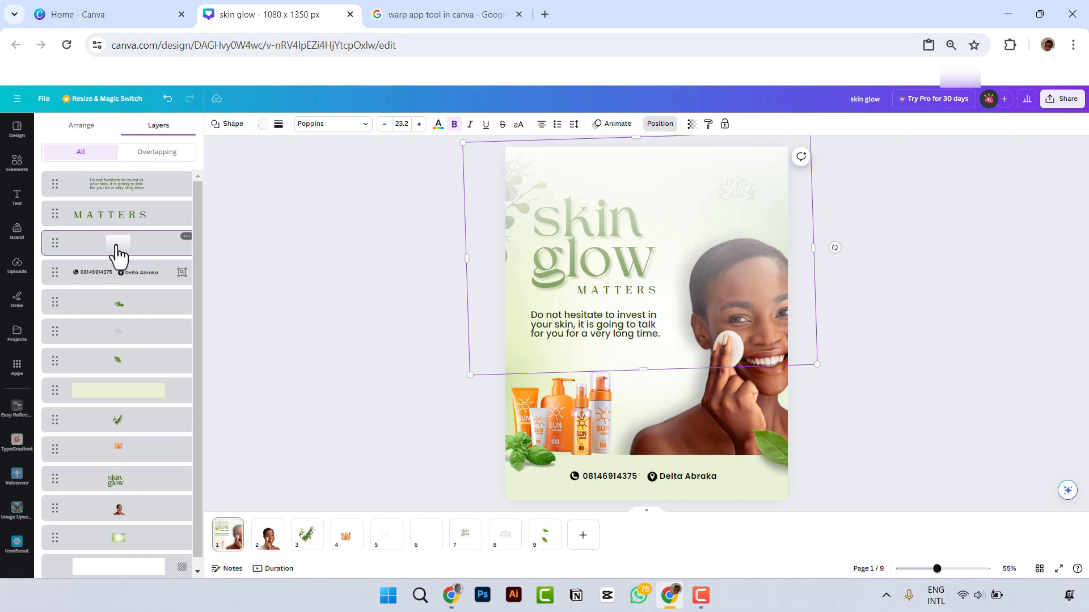
drag(117, 255, 147, 556)
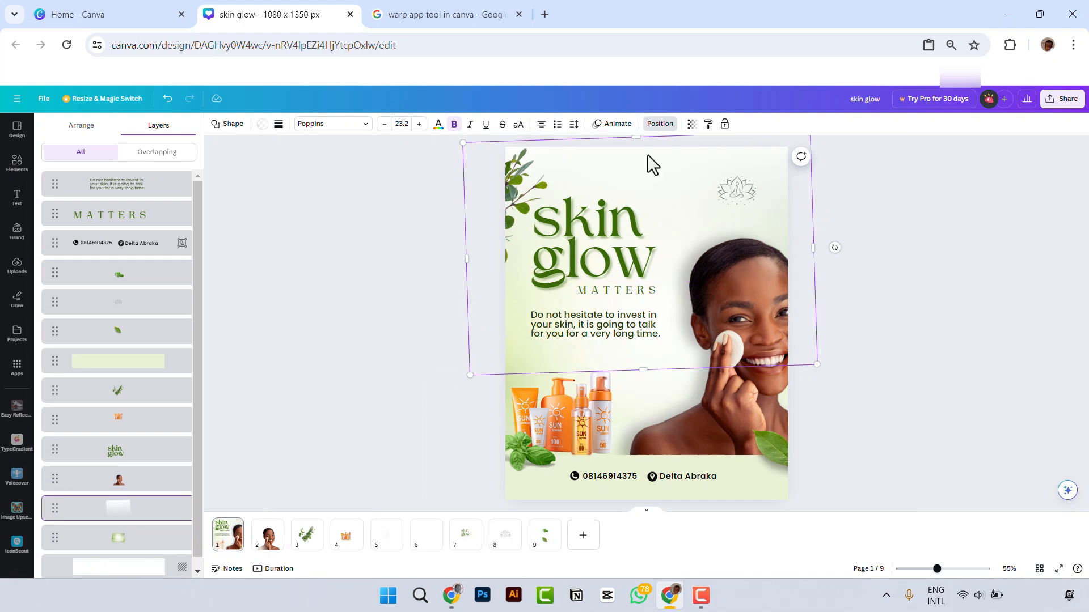
drag(597, 147, 602, 146)
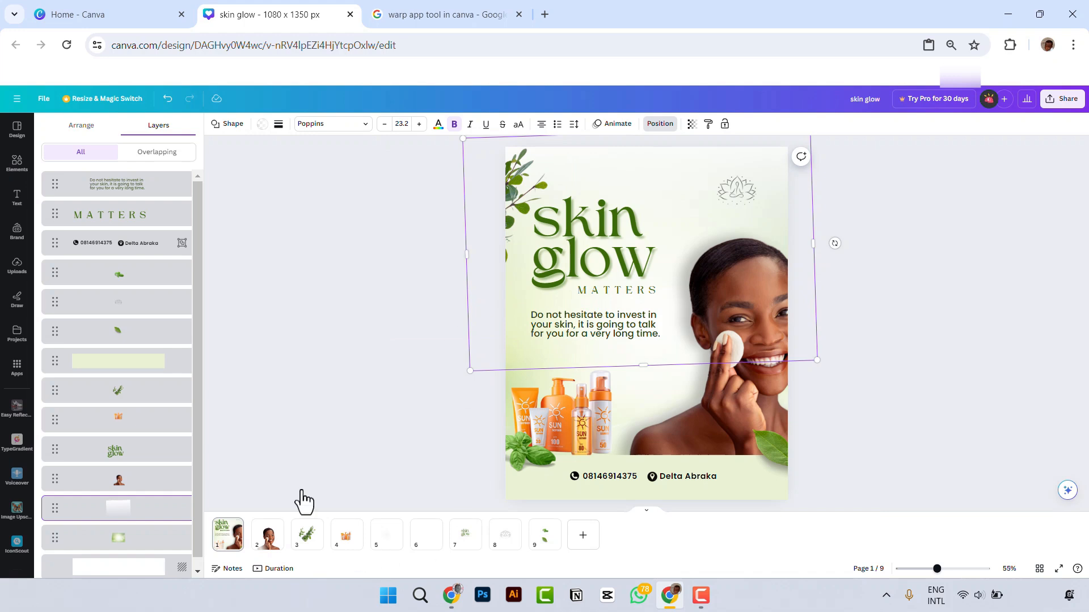
Step: Add the uploaded white light-ray image to the flyer, enlarge it and place it over the upper-left corner
click(19, 271)
click(555, 369)
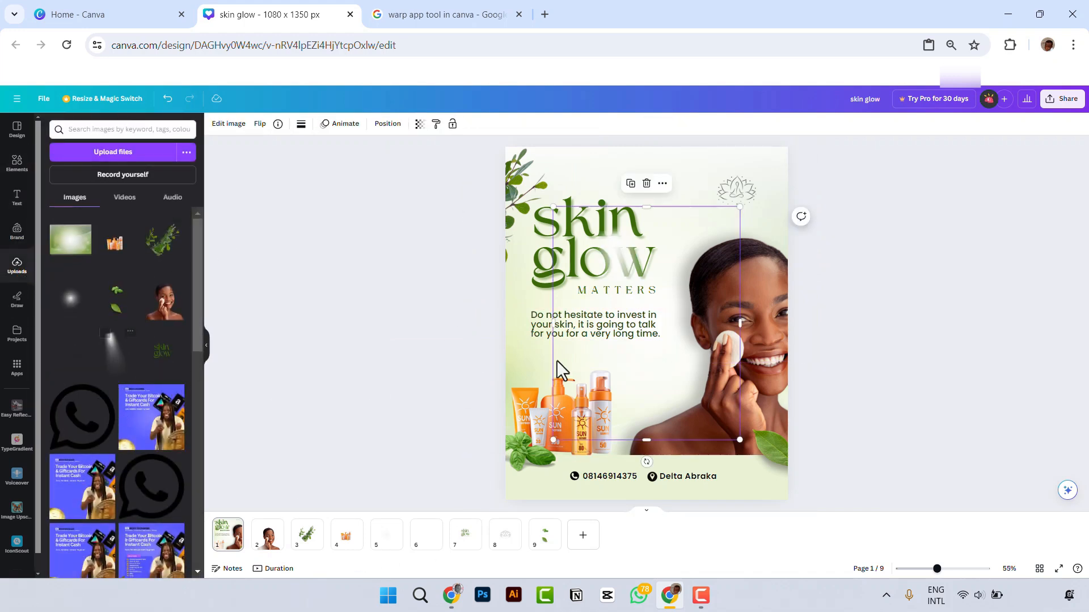
drag(647, 294, 585, 232)
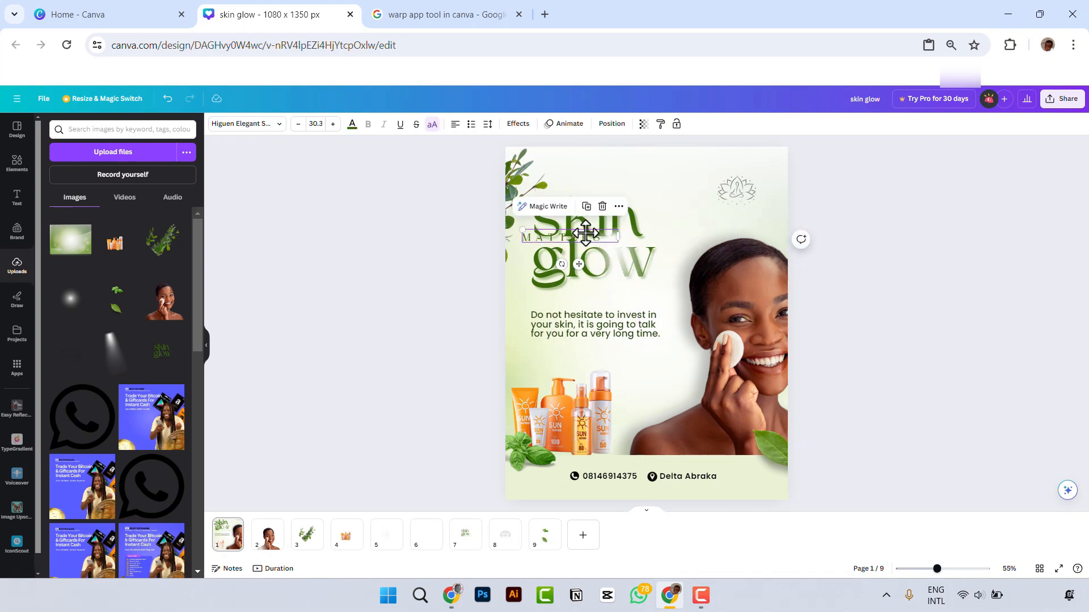
key(ctrl+z)
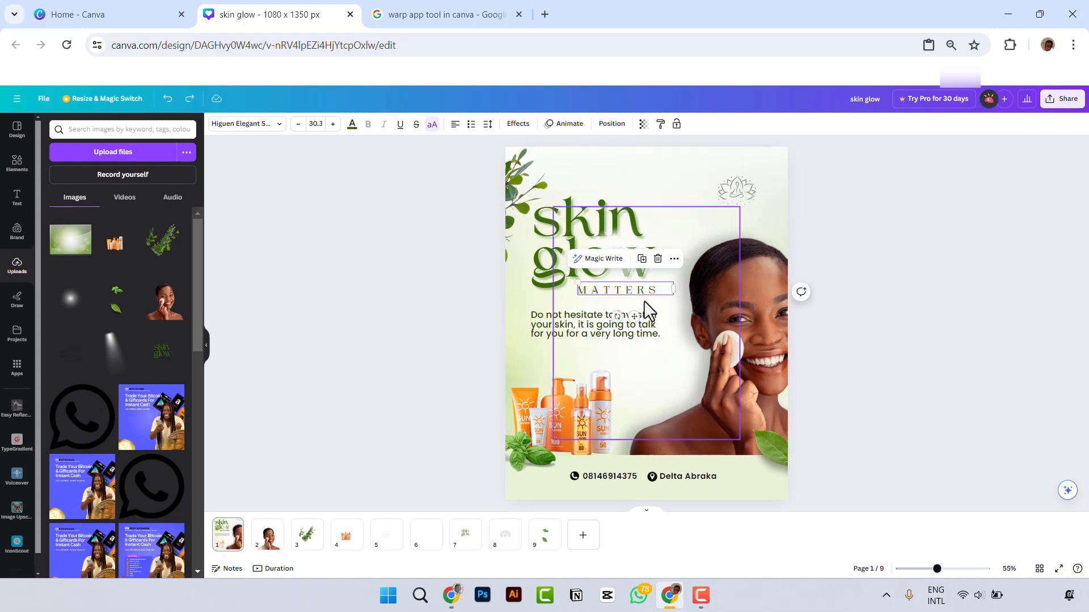
drag(615, 240, 518, 145)
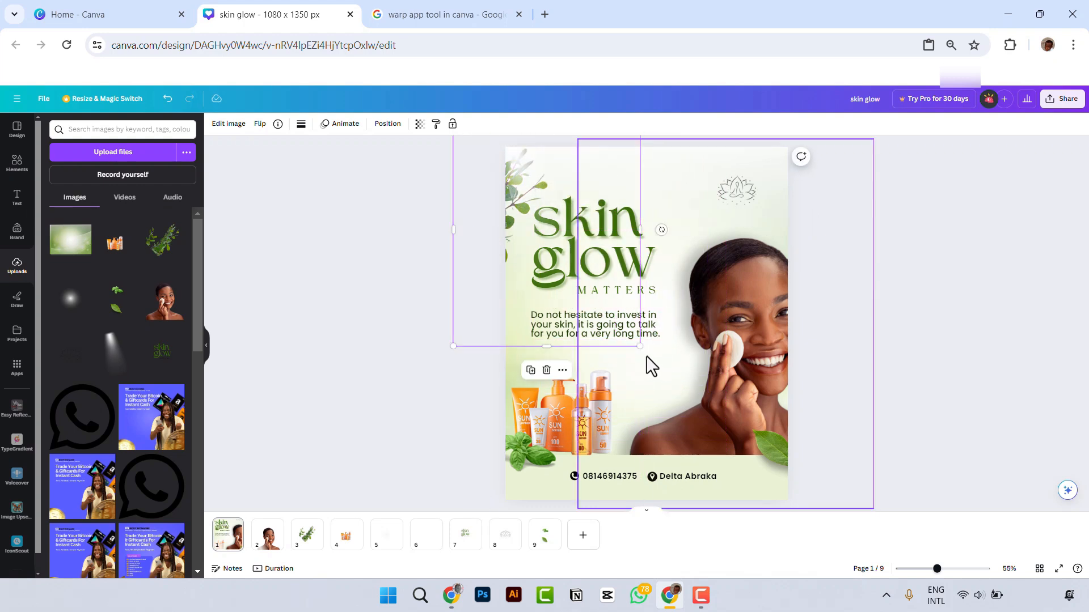
drag(639, 345, 737, 438)
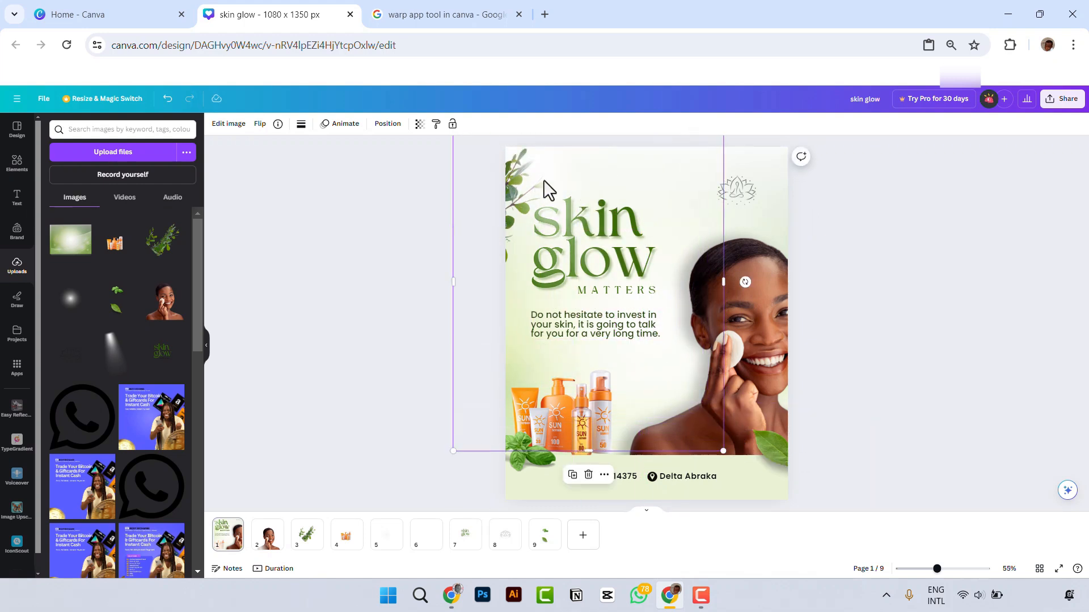
drag(544, 189, 509, 153)
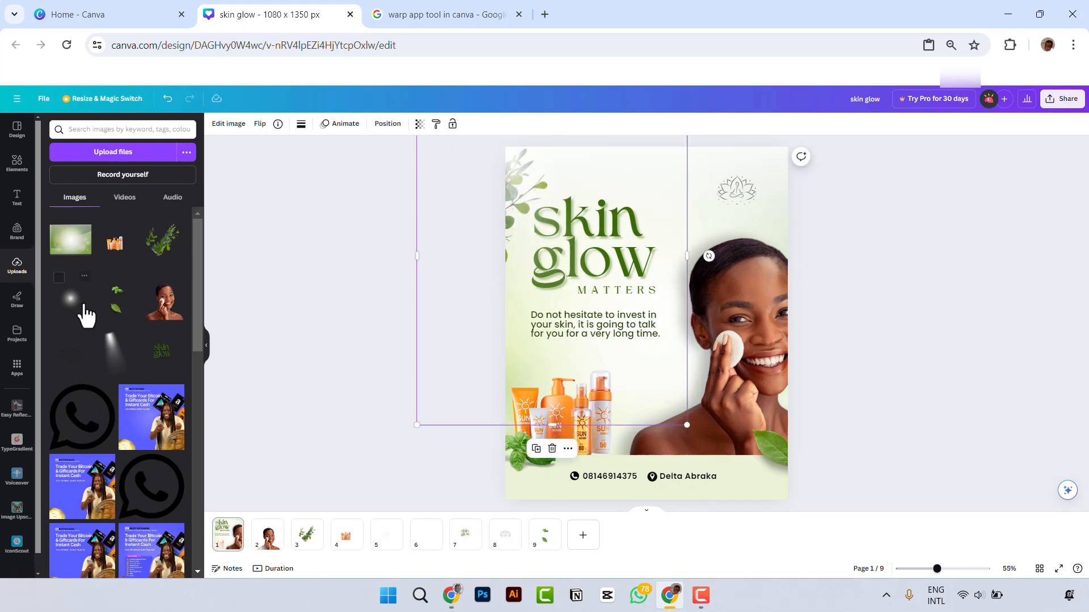
Step: Add the uploaded soft white glow image, enlarge it to about 1040 x 1300 px and place it over the lower half of the flyer
drag(72, 298, 621, 339)
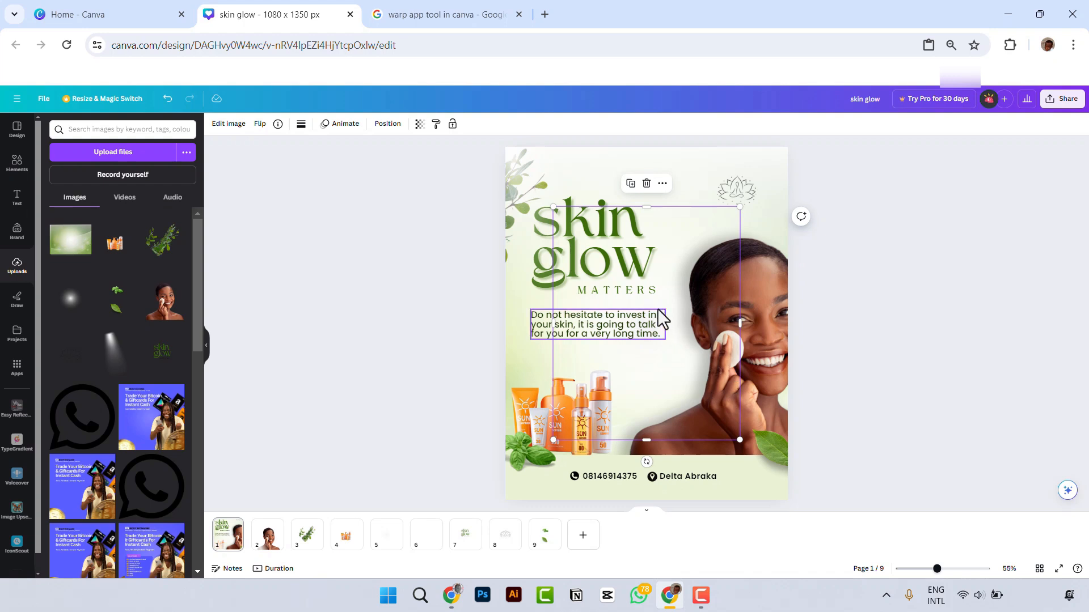
drag(671, 301, 706, 360)
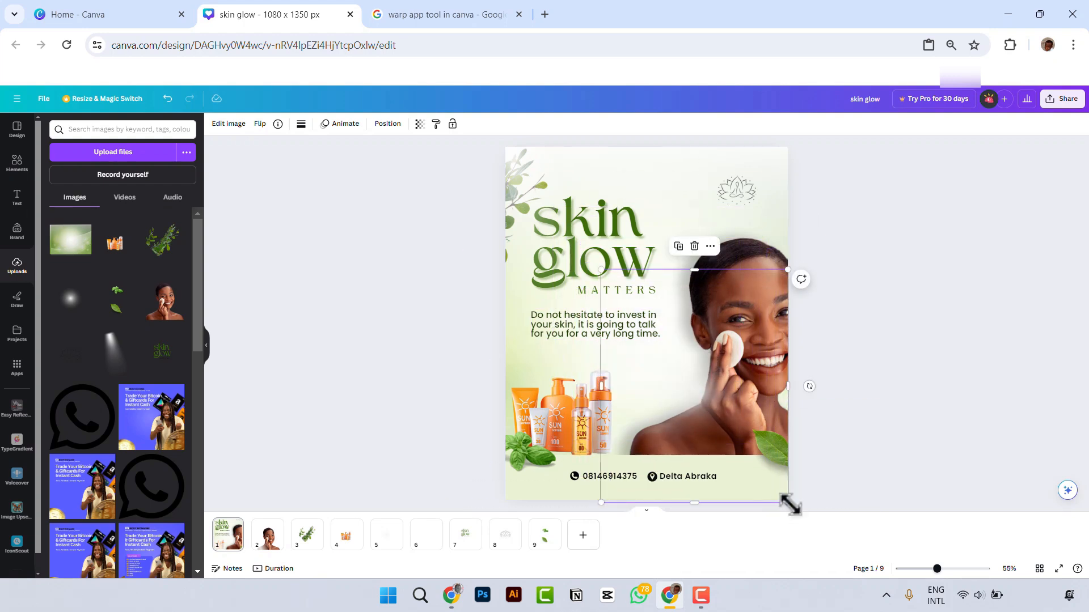
drag(789, 504, 868, 539)
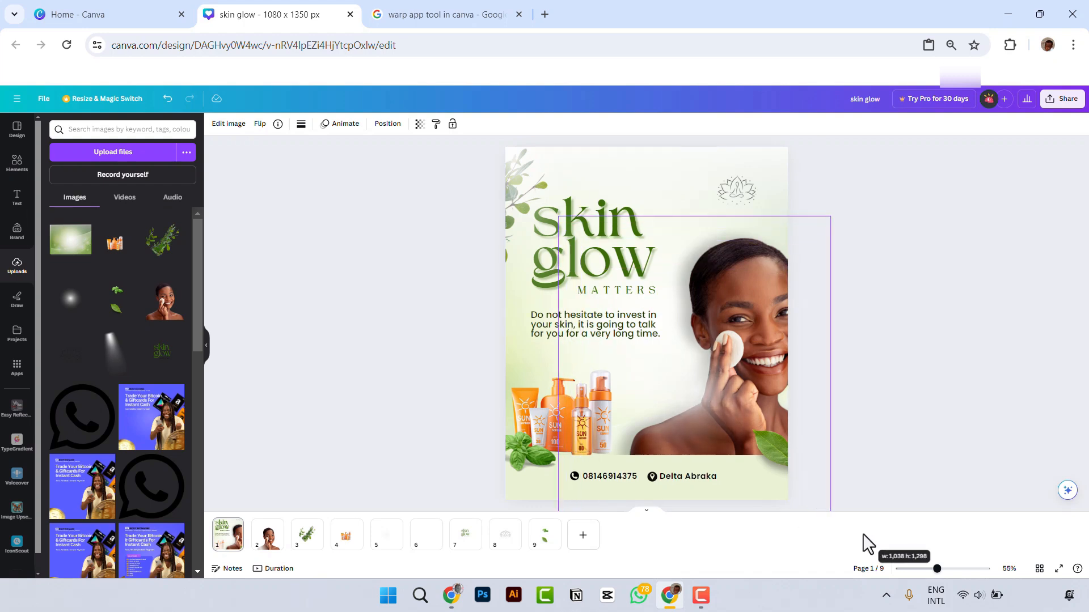
mouse_move(697, 389)
mouse_down()
mouse_move(678, 369)
mouse_move(685, 376)
mouse_up()
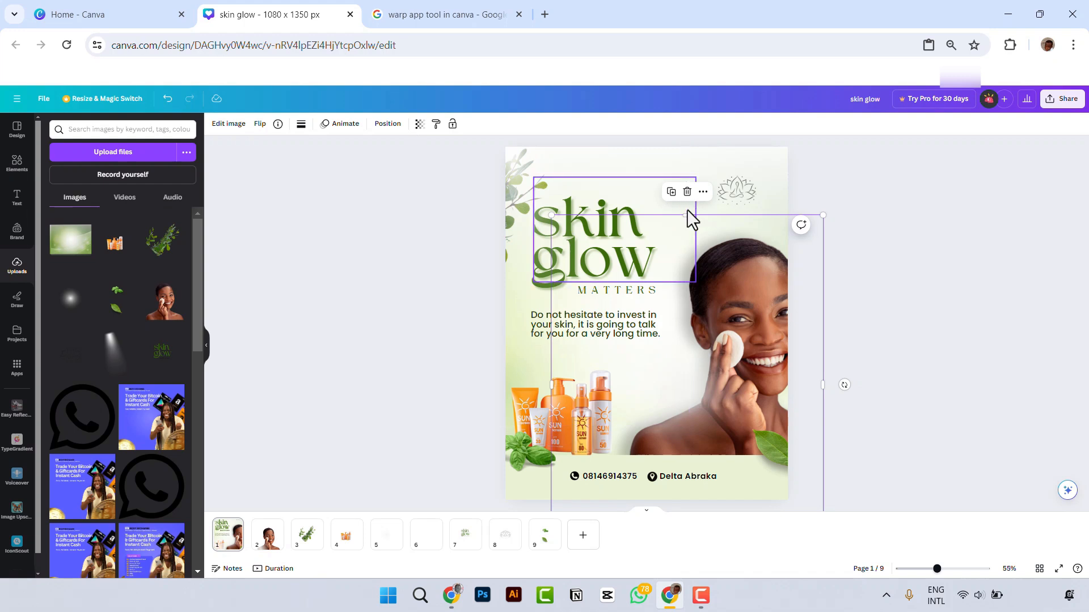
drag(685, 215, 682, 262)
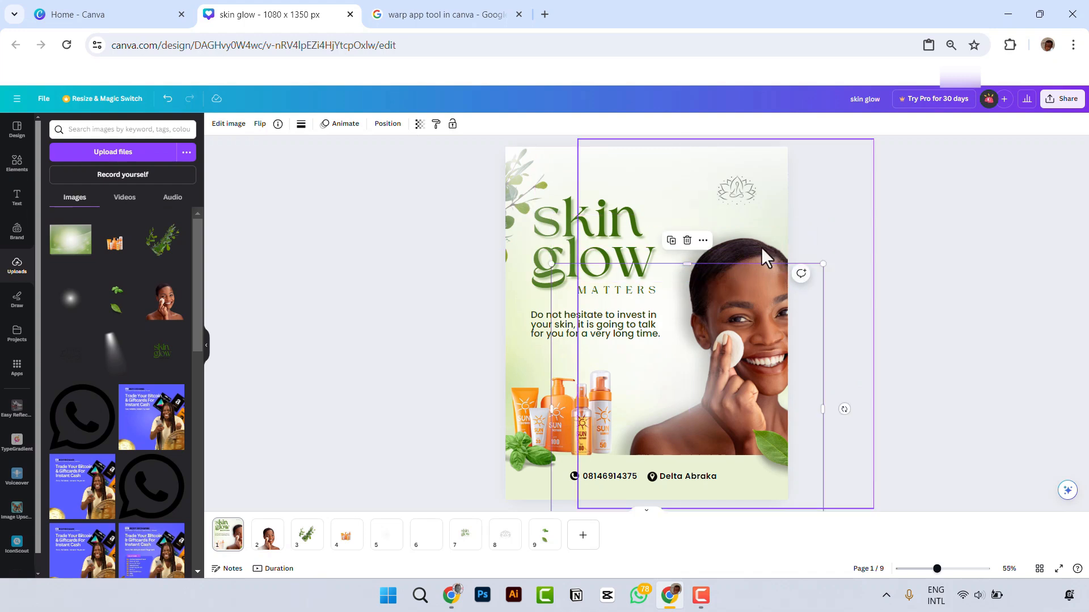
Step: Shrink the model photo slightly and shift it left and up on the flyer
click(760, 248)
drag(763, 258, 730, 240)
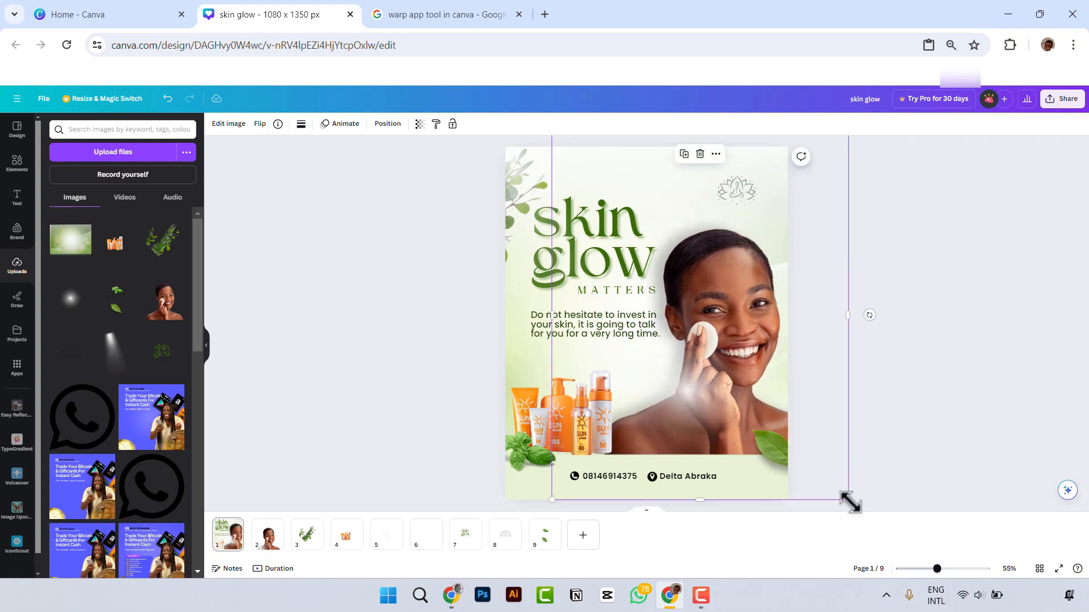
drag(873, 511, 855, 505)
click(737, 262)
drag(736, 262, 743, 238)
Step: Place a second copy of the soft white glow over the model at the flyer's lower-right edge, and raise it slightly
click(688, 406)
drag(688, 406, 783, 406)
click(937, 218)
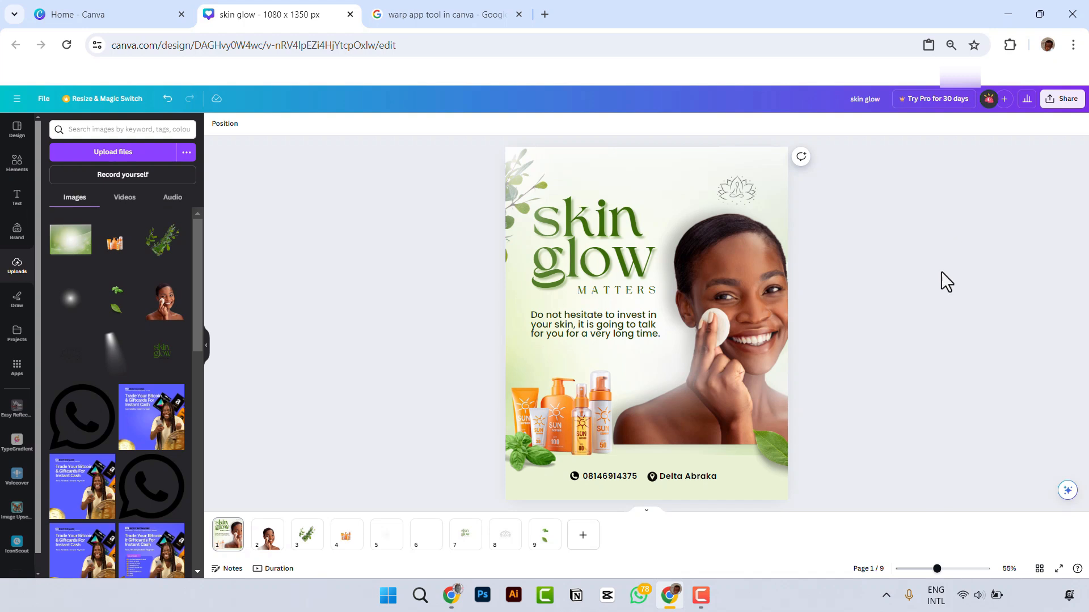
drag(592, 479, 778, 454)
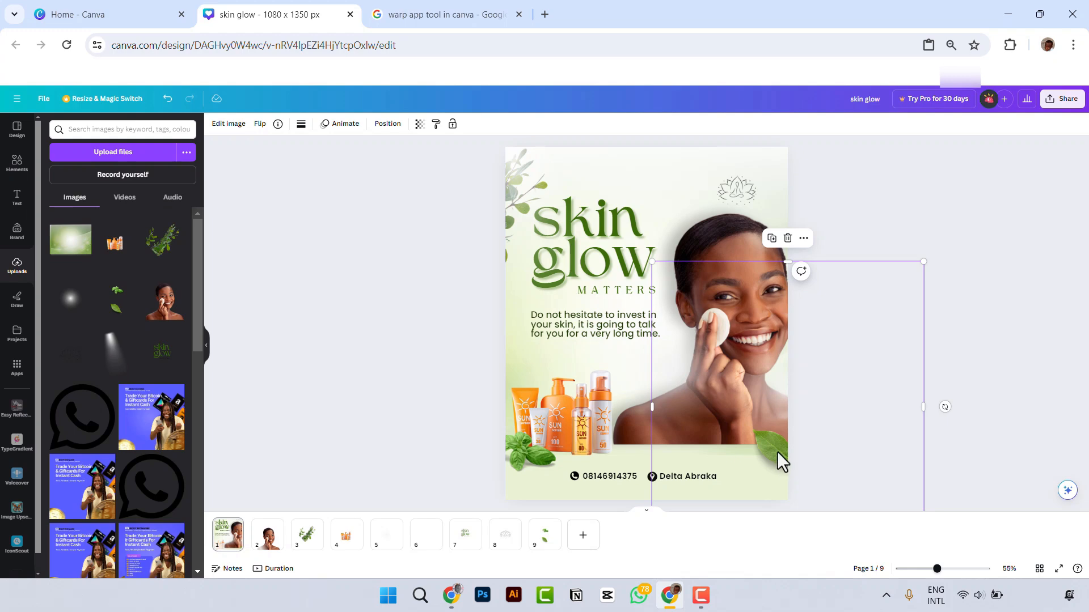
drag(786, 406, 782, 385)
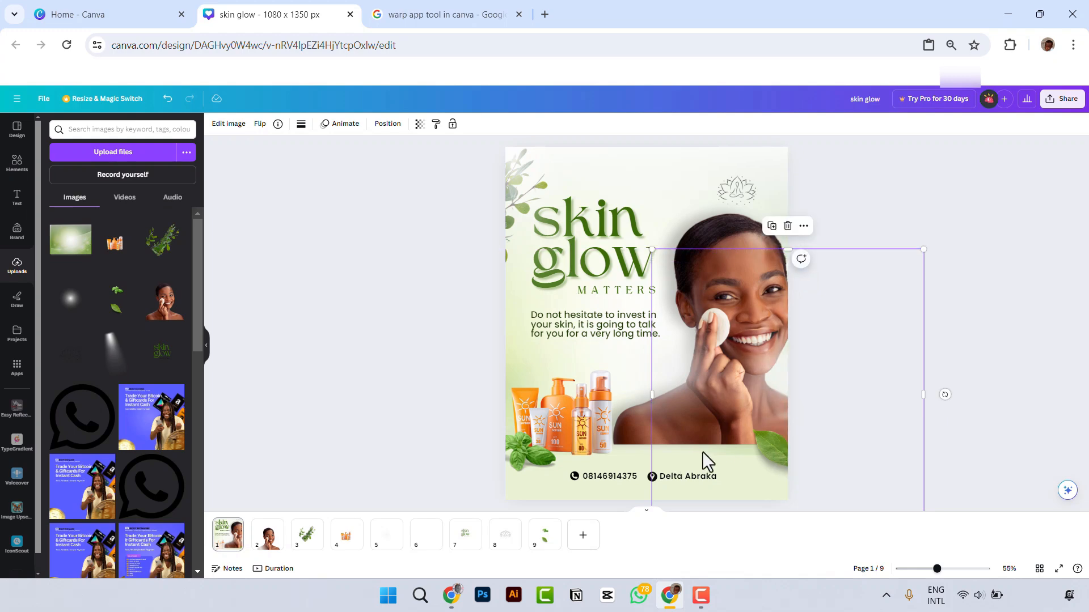
Step: Shift the first soft white glow slightly left and up, over the model's shoulder beside the sunscreen products
scroll(702, 452, up, 5)
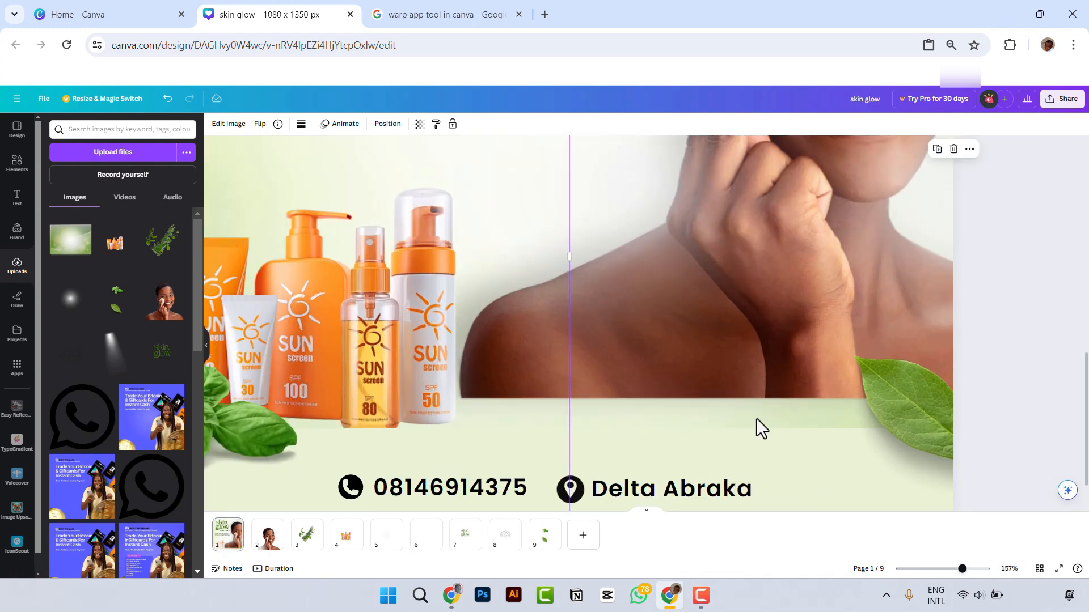
scroll(780, 431, down, 3)
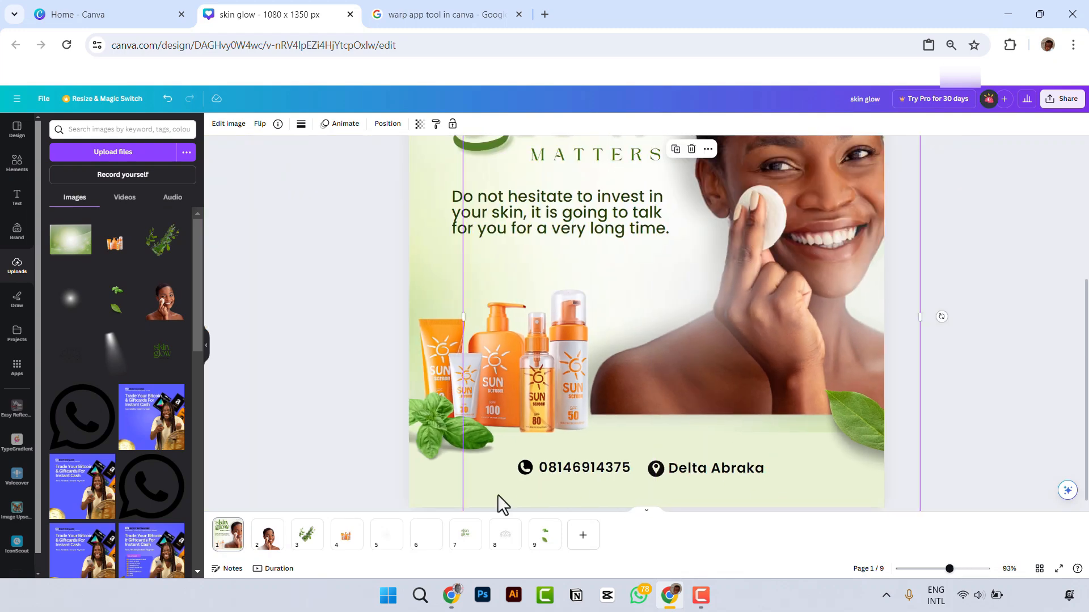
click(482, 504)
mouse_move(448, 508)
mouse_down()
mouse_move(452, 457)
mouse_move(433, 544)
mouse_move(301, 454)
mouse_move(327, 433)
mouse_move(615, 369)
mouse_move(450, 478)
mouse_move(445, 539)
mouse_move(454, 504)
mouse_move(479, 493)
mouse_move(463, 499)
mouse_up()
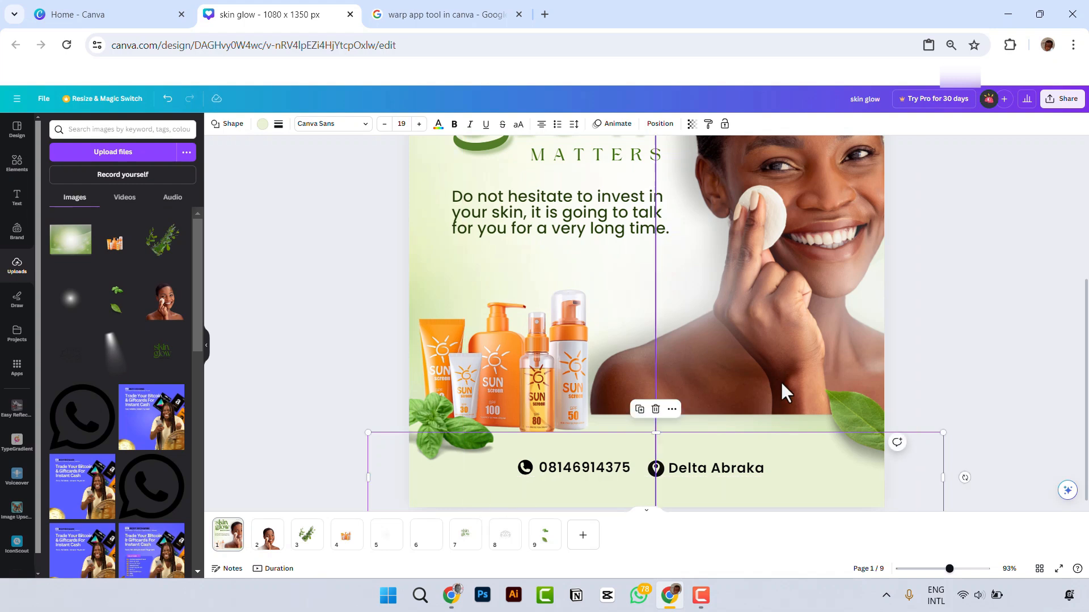
click(704, 382)
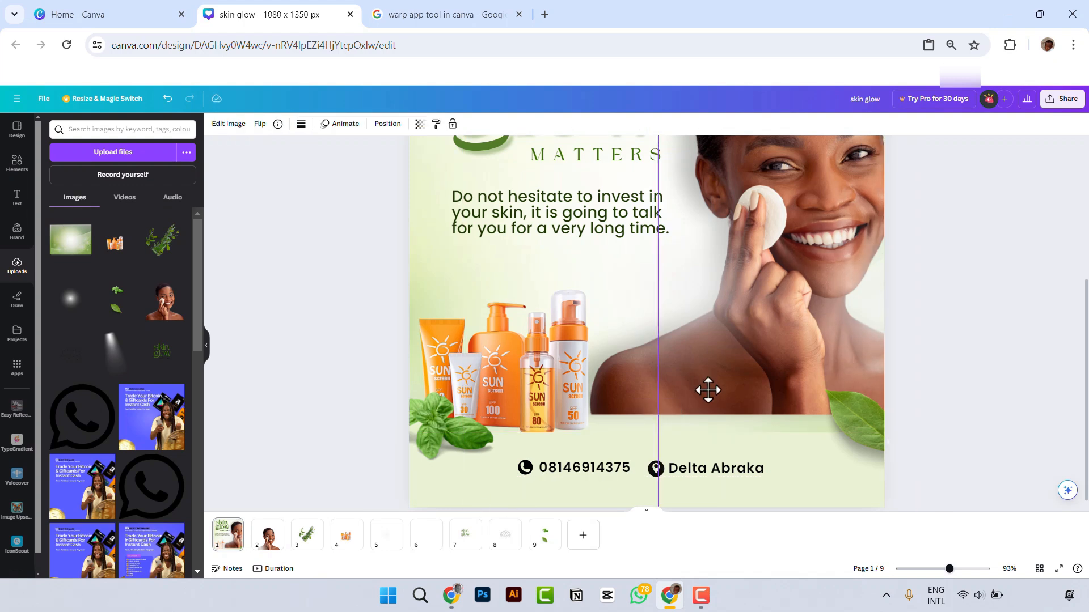
click(629, 400)
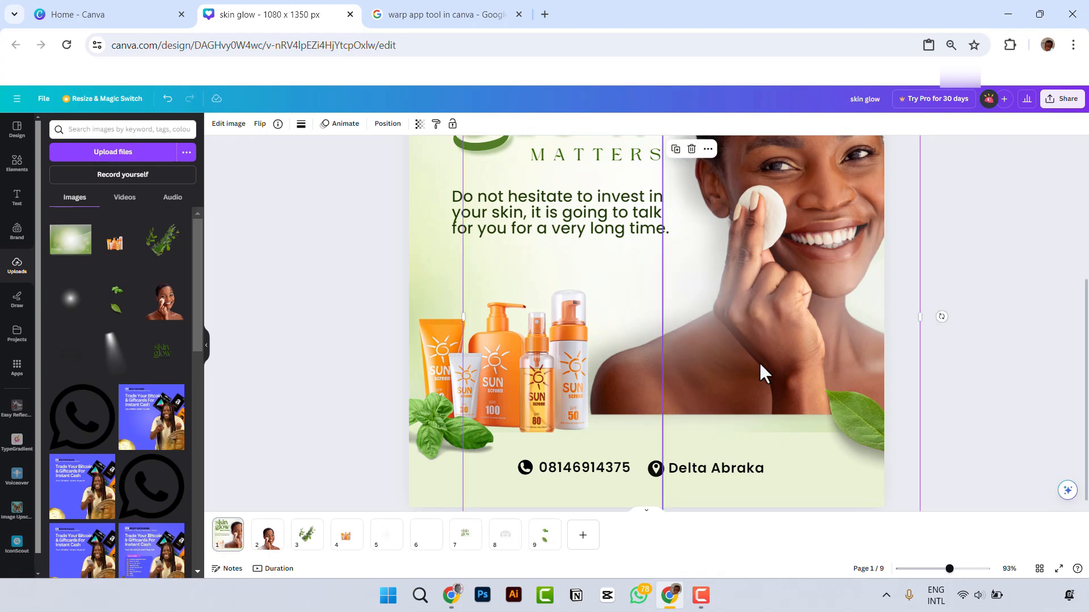
Step: Select the model photo's layer beneath the glows and move the photo down towards the bottom band
scroll(777, 362, down, 3)
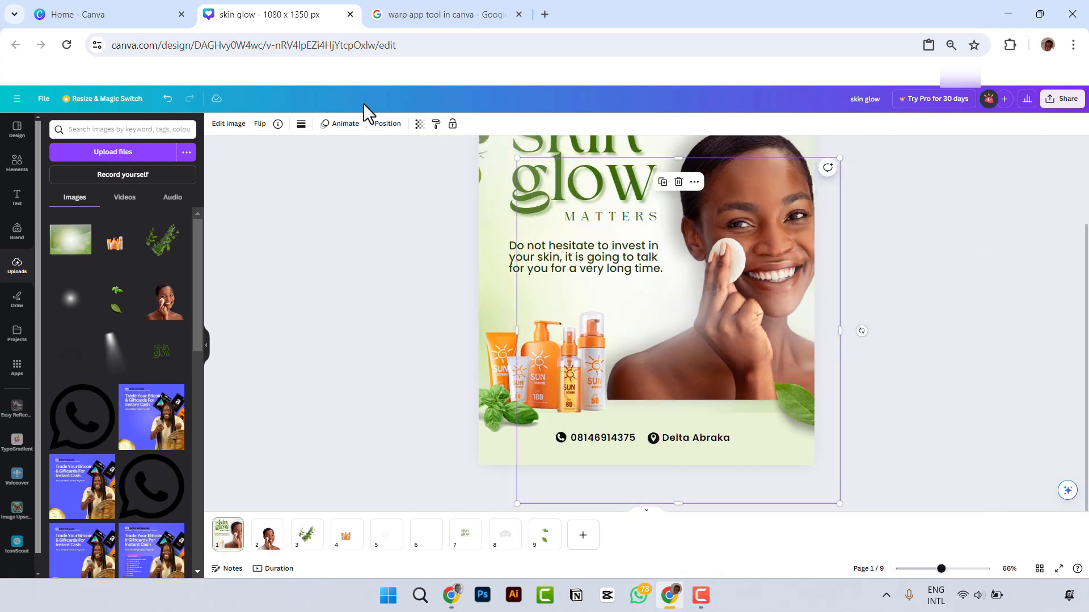
click(388, 124)
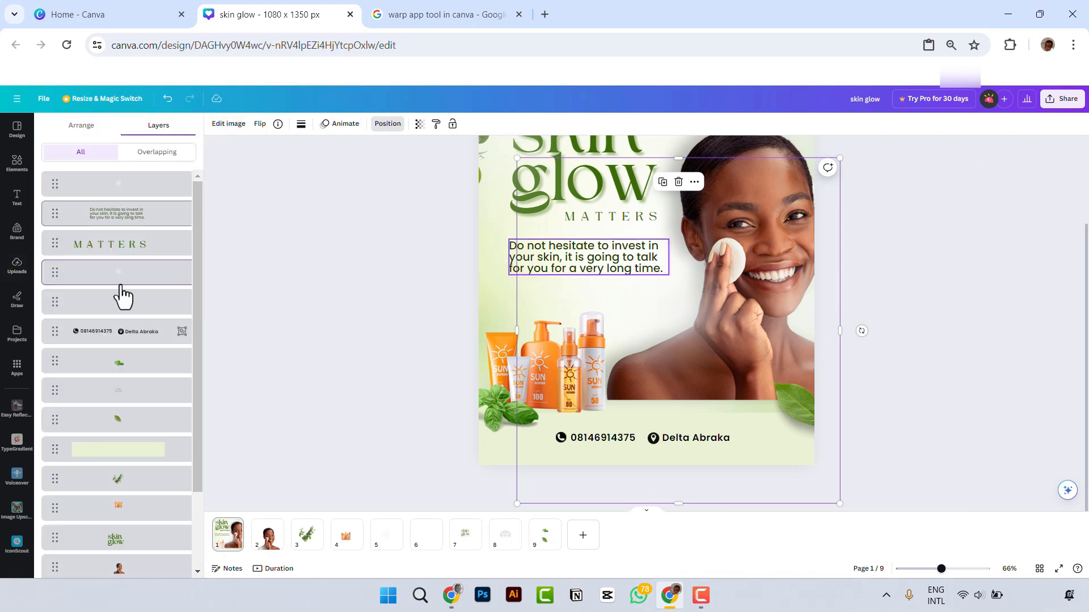
scroll(141, 380, down, 2)
click(135, 481)
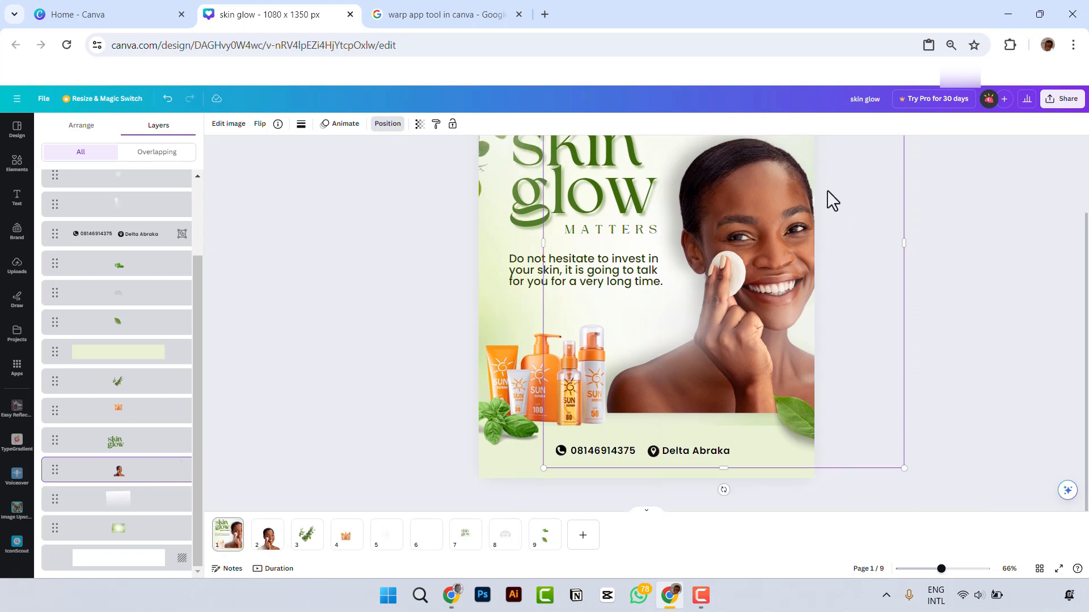
scroll(788, 250, up, 2)
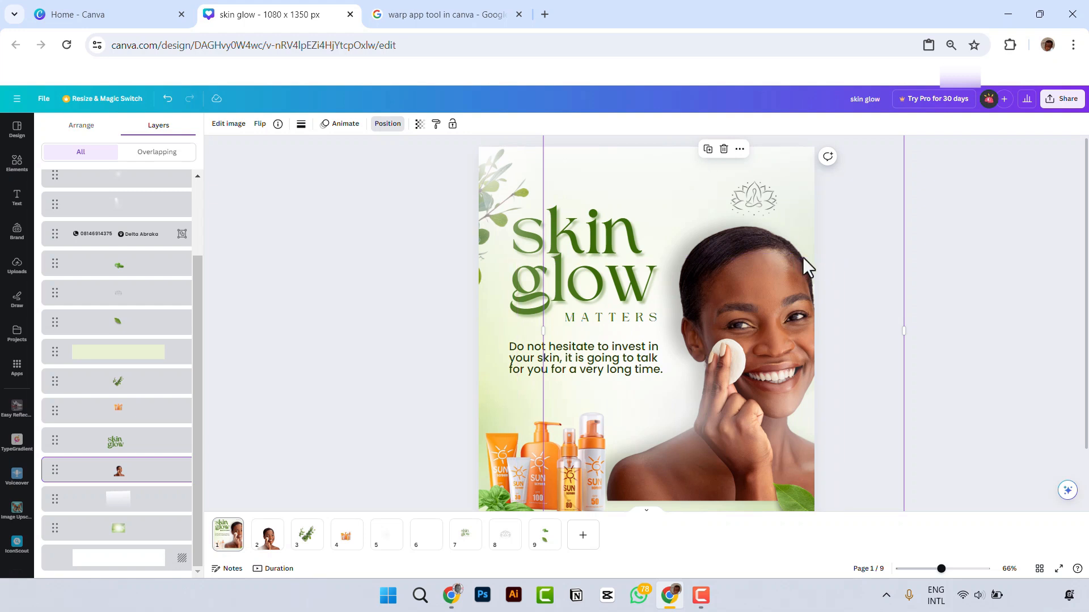
drag(801, 257, 806, 284)
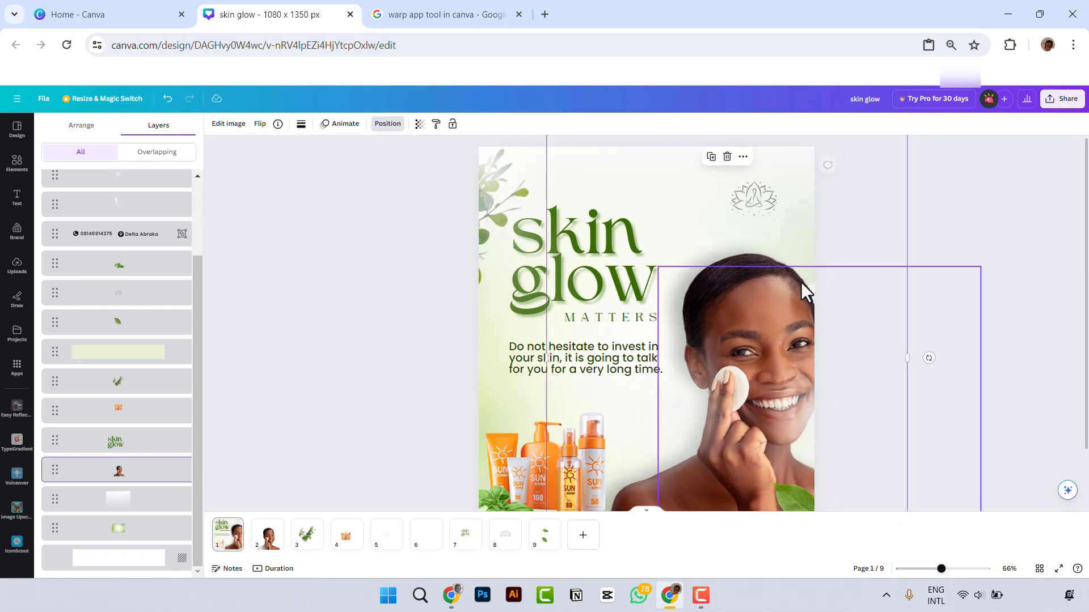
Step: Shift the model photo slightly left so her face sits fully inside the flyer
scroll(800, 282, down, 2)
scroll(780, 187, up, 1)
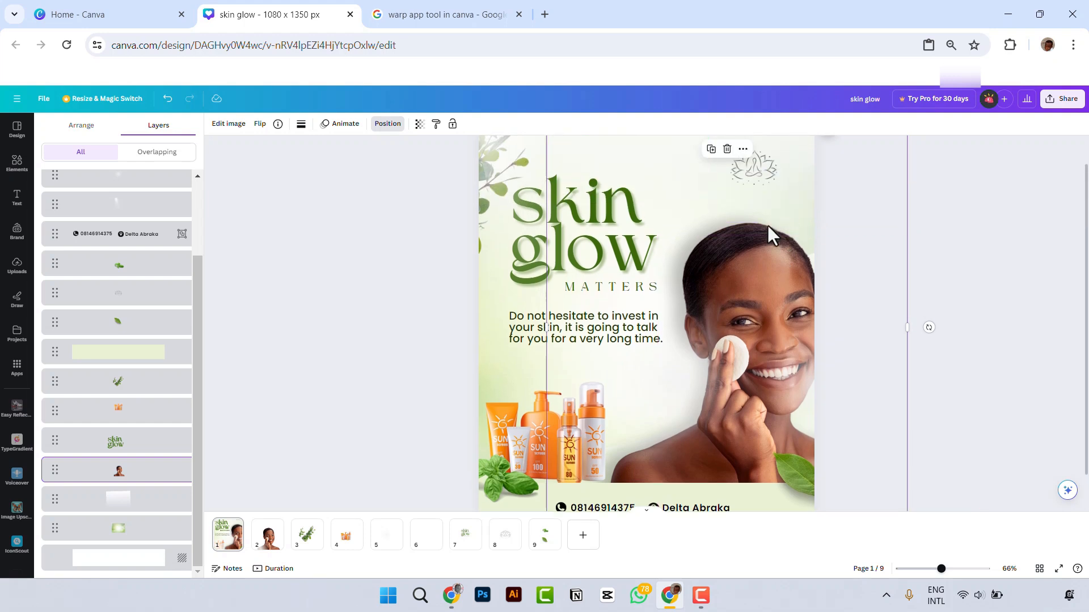
ctrl+scroll(662, 245, down, 2)
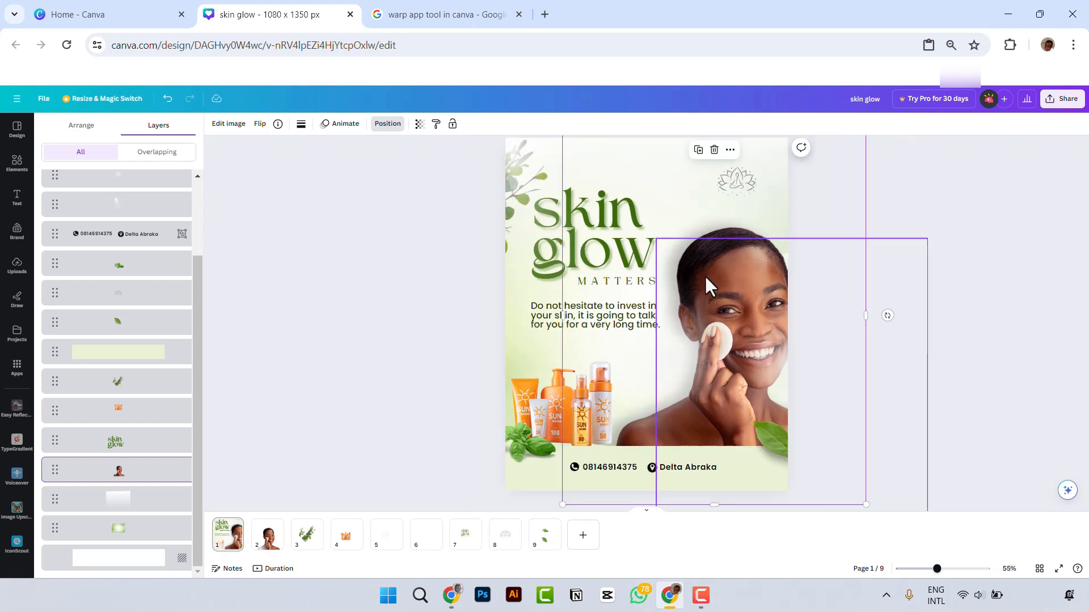
click(839, 208)
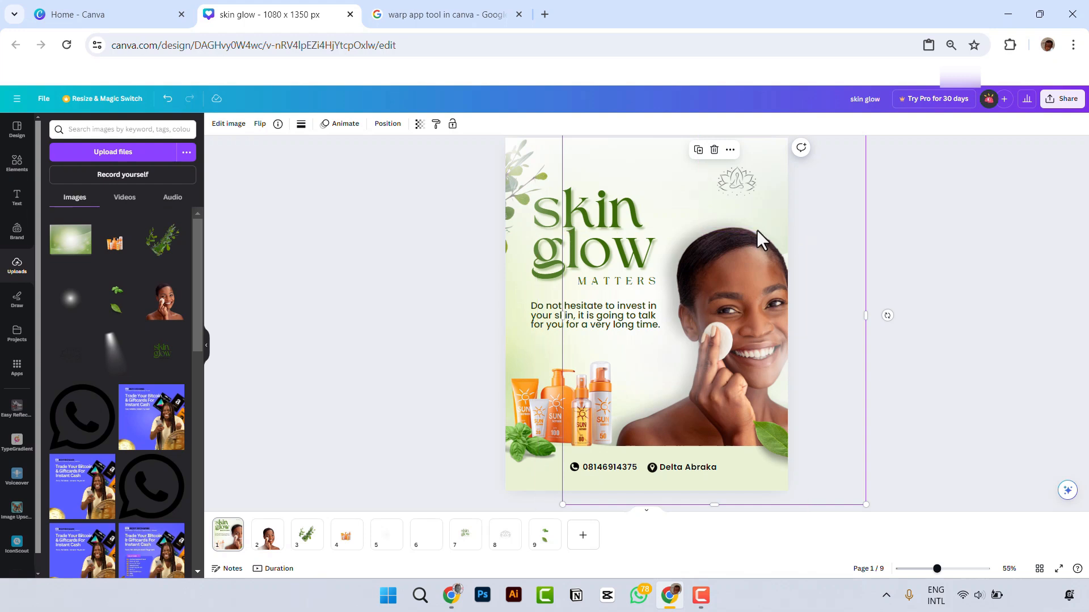
drag(755, 229, 746, 232)
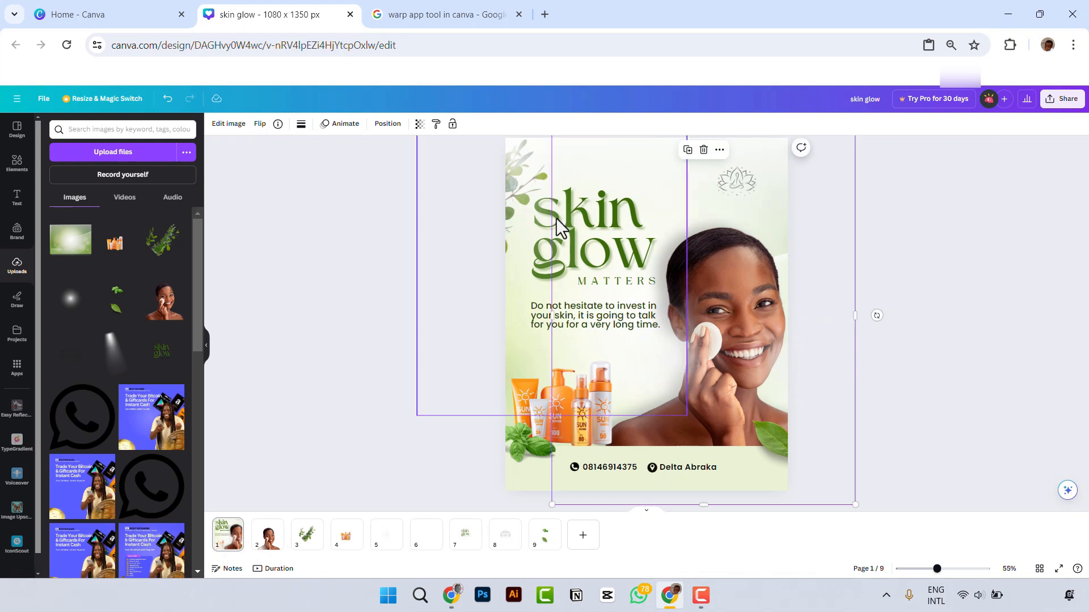
click(335, 319)
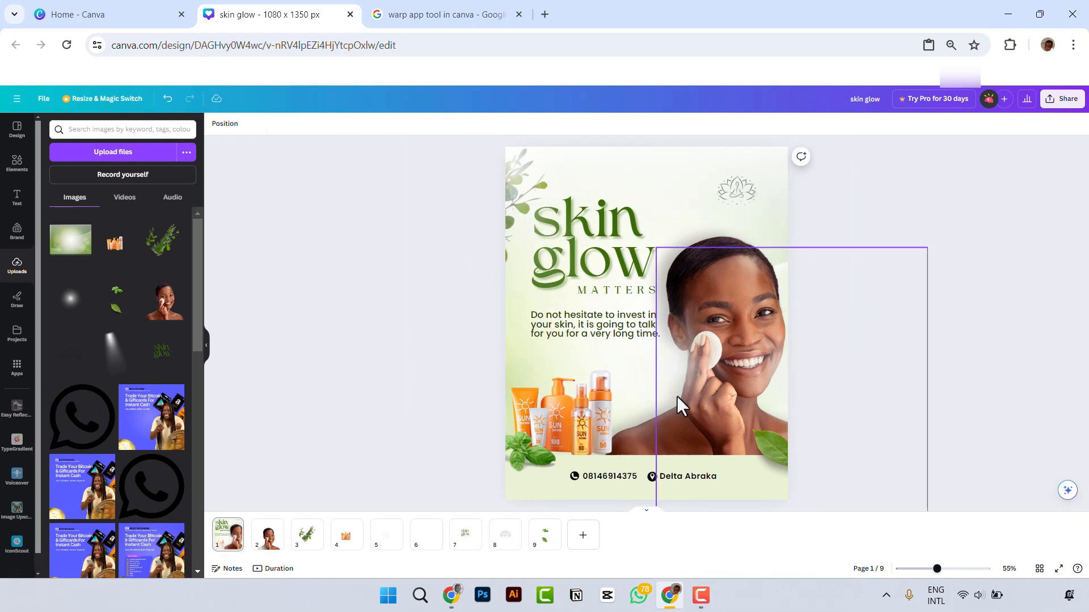
Step: Compare the whole flyer with the reference "skin matters" design in the other browser window
scroll(701, 401, down, 2)
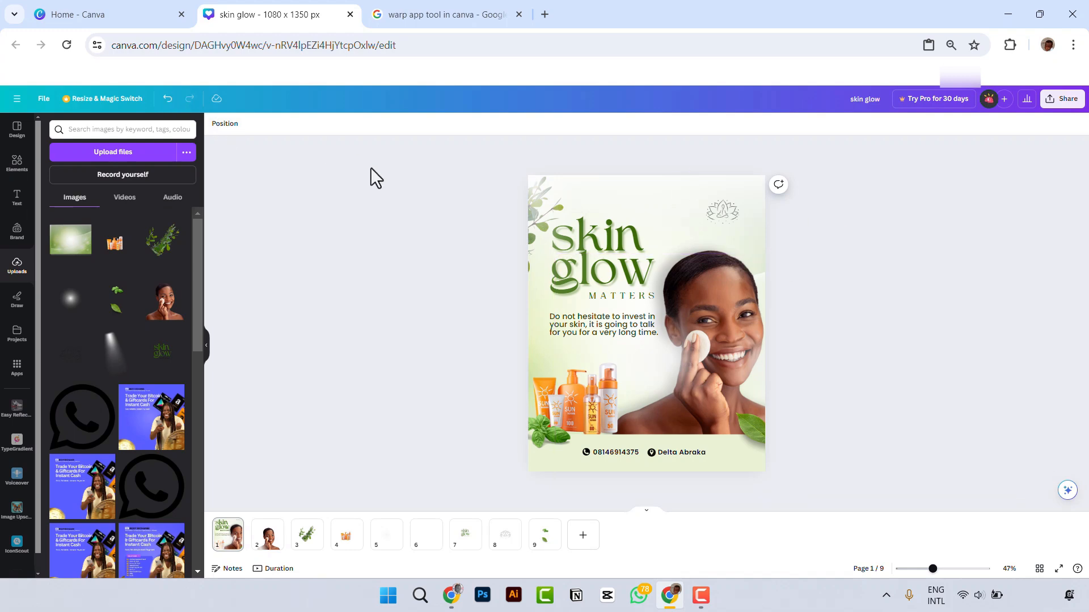
key(alt+Tab)
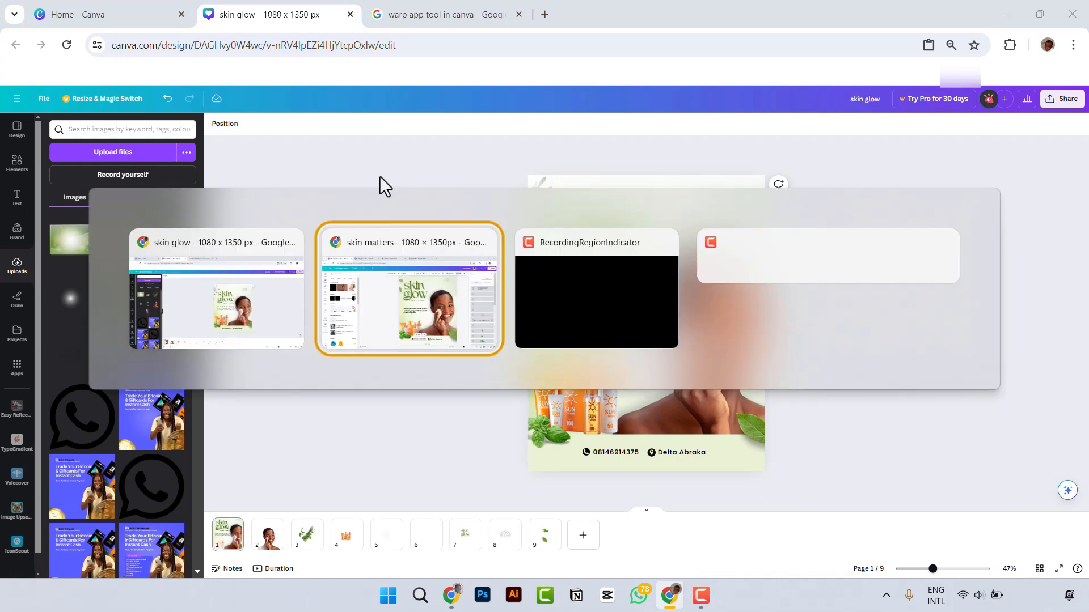
click(437, 288)
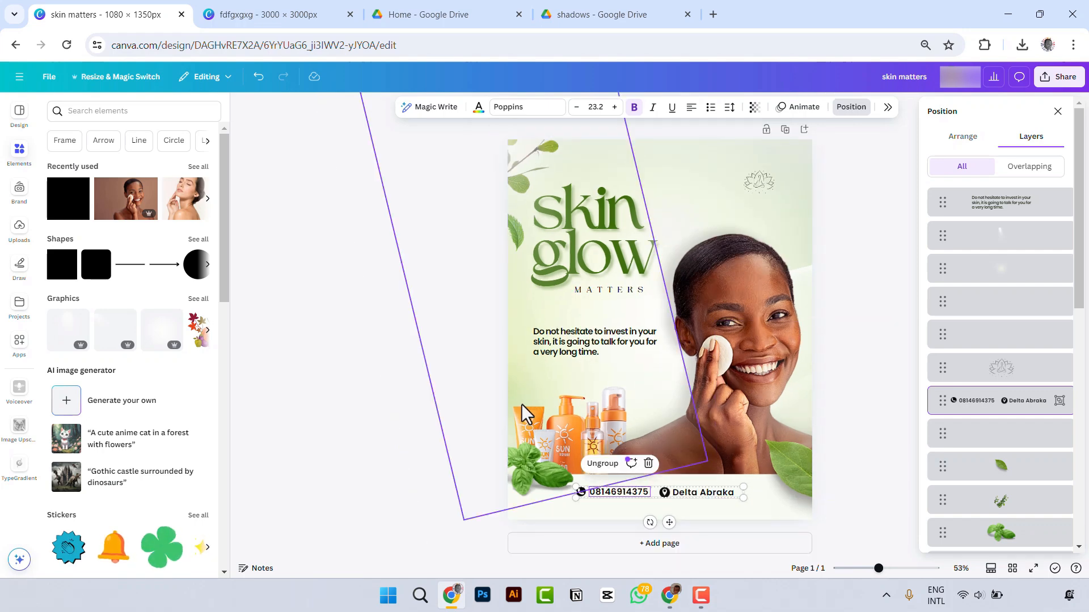
key(alt+Tab)
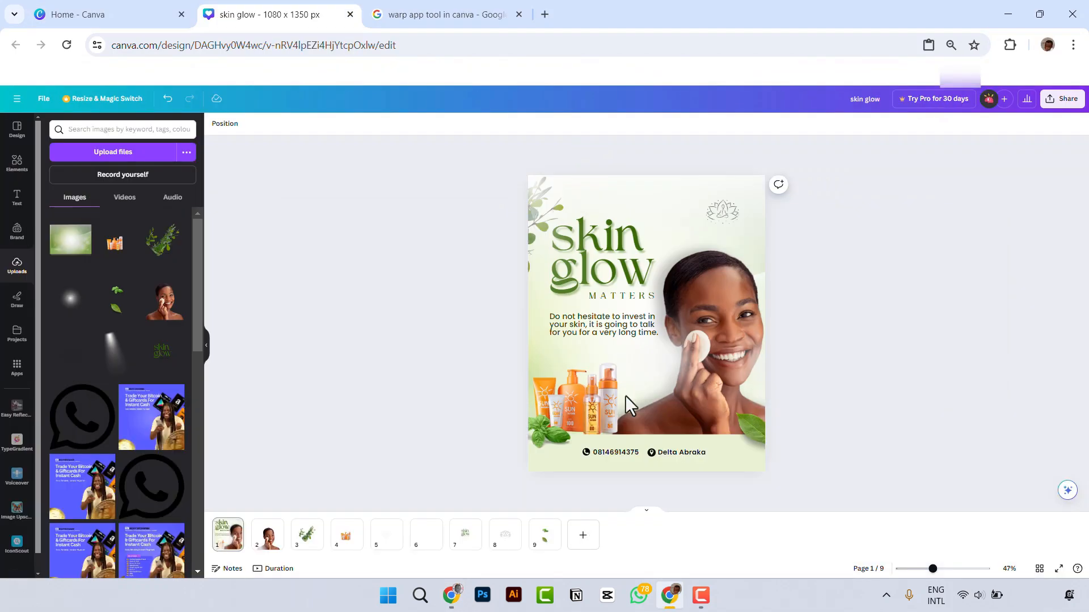
Step: Enlarge the basil leaves below the sunscreen products slightly and shift them a little left and up
click(542, 437)
drag(616, 468, 629, 475)
drag(543, 440, 538, 437)
Step: Select the layer of the green leaf at the flyer's lower-right corner, beneath the glow, and enlarge the leaf
click(751, 437)
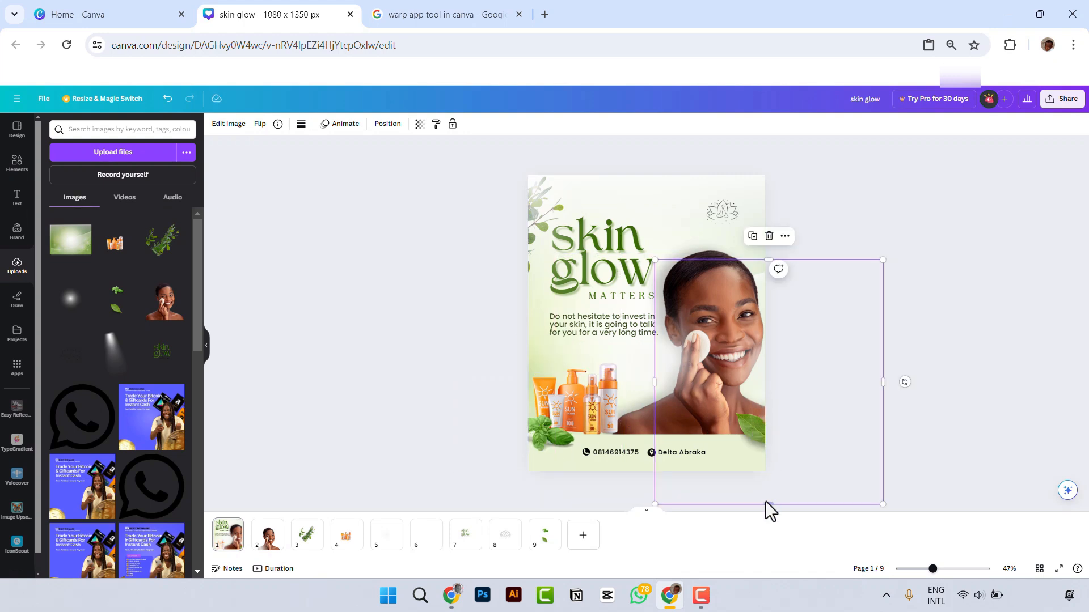
click(388, 124)
scroll(99, 466, down, 2)
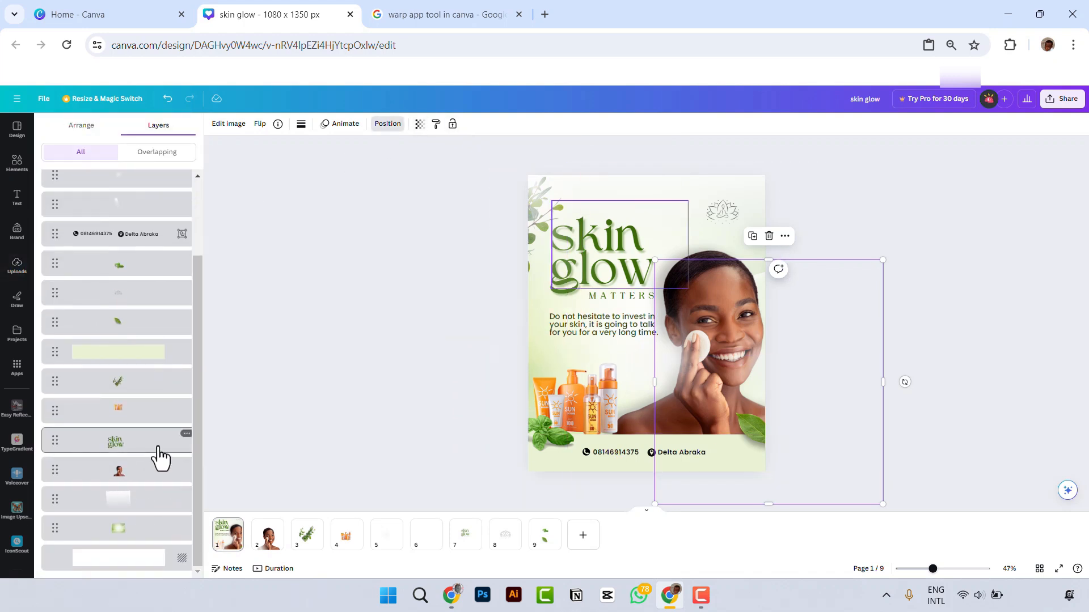
click(137, 337)
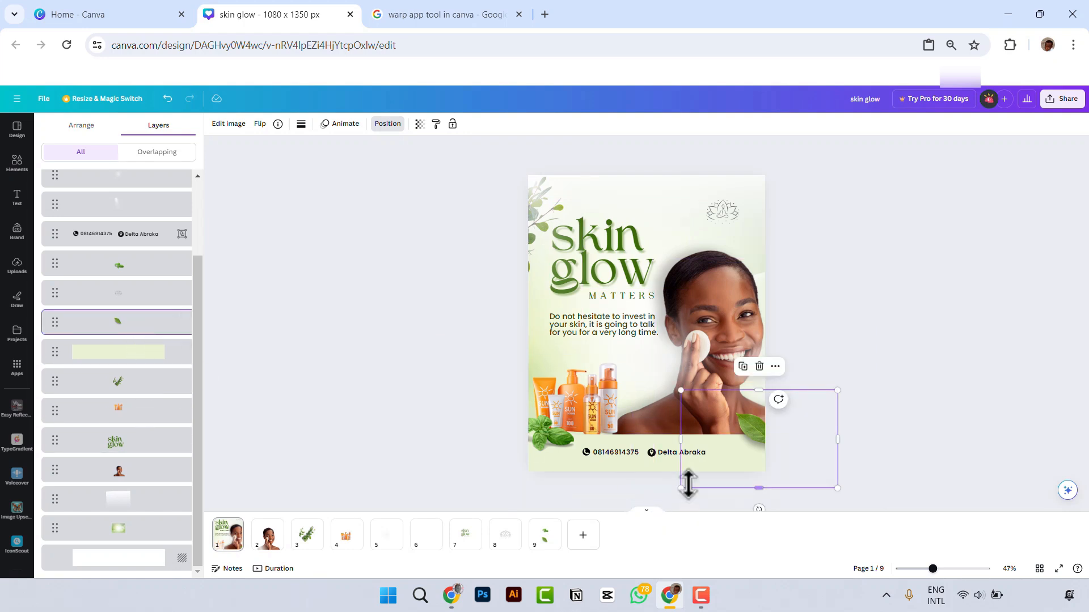
mouse_move(679, 488)
mouse_down()
mouse_move(641, 513)
mouse_move(673, 477)
mouse_up()
Step: Select the model photo beneath the glow and adjust its vibrance to 41 and sharpness to 43
click(730, 281)
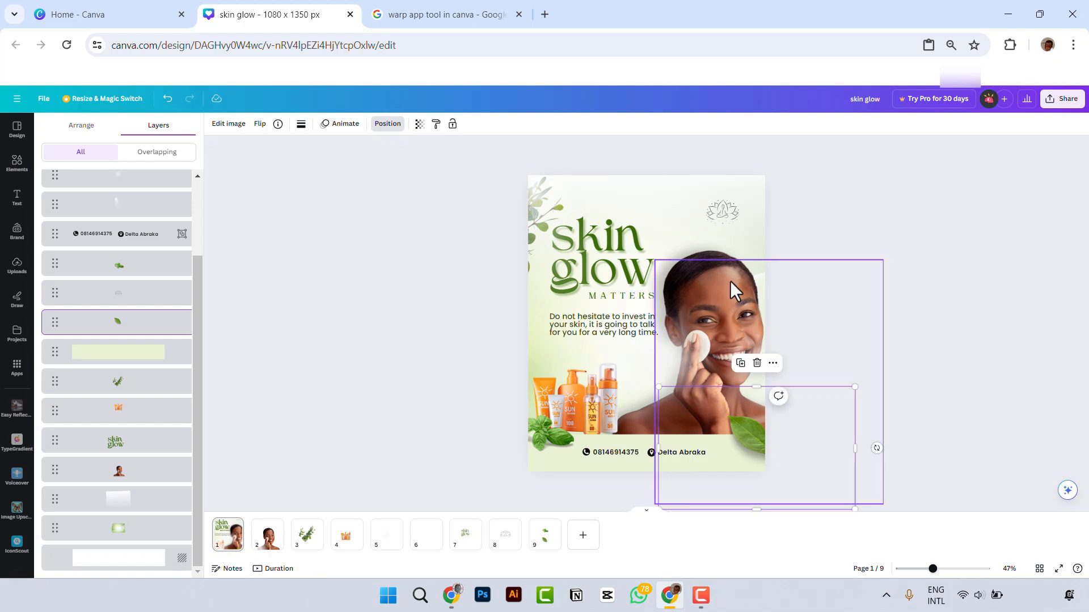
click(707, 254)
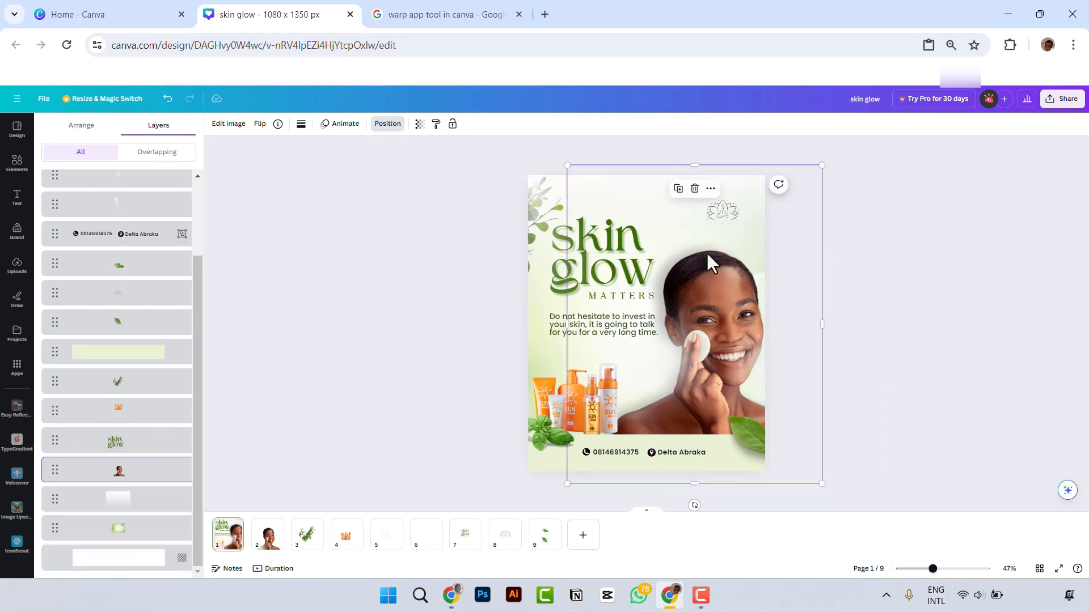
click(229, 125)
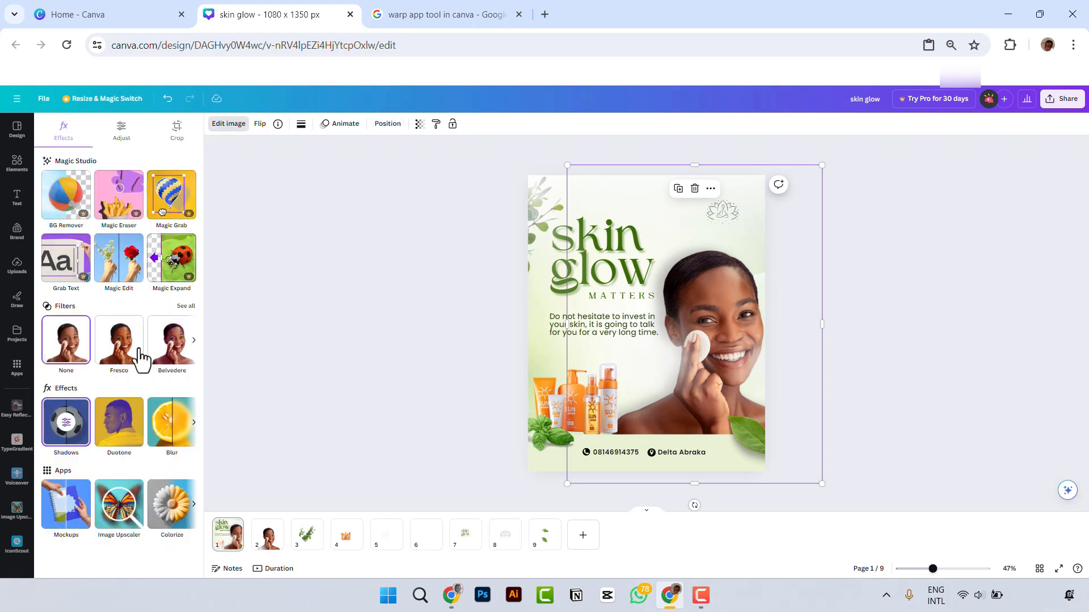
click(122, 133)
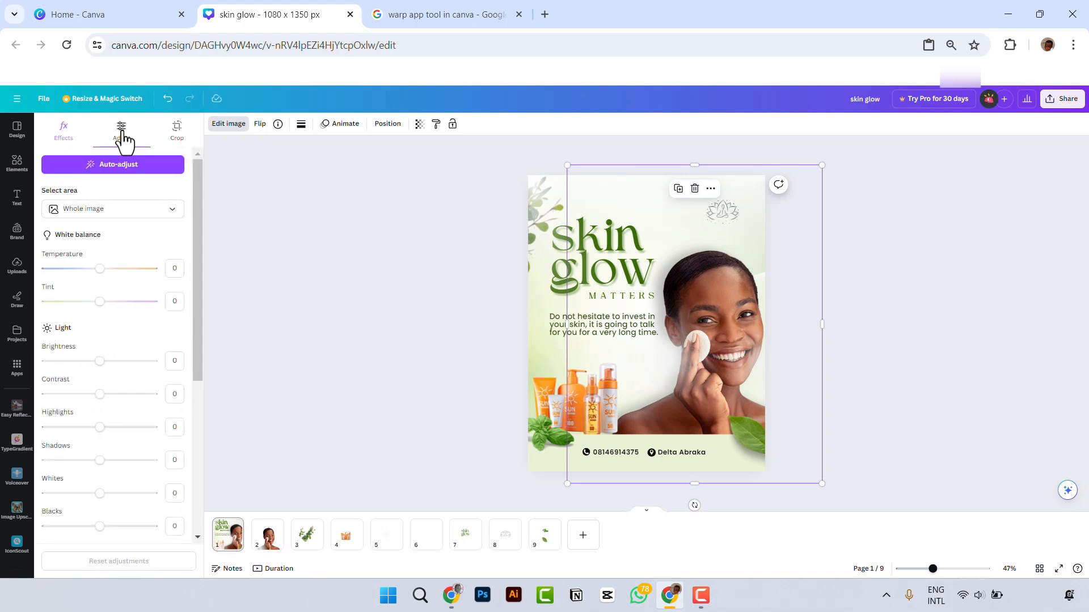
scroll(113, 363, down, 1)
scroll(132, 401, down, 2)
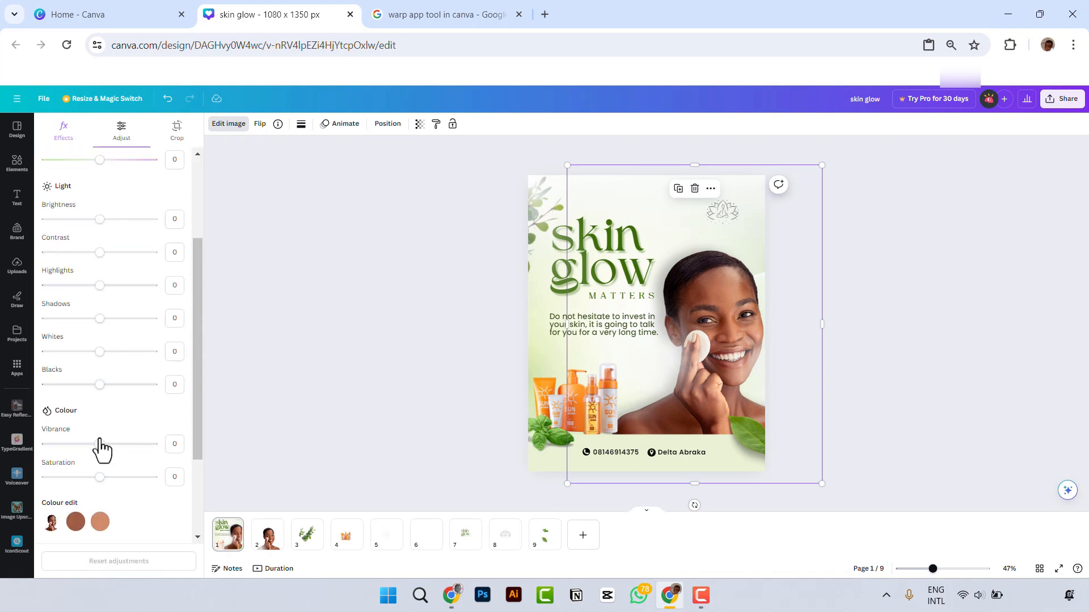
drag(99, 444, 122, 453)
scroll(121, 472, down, 1)
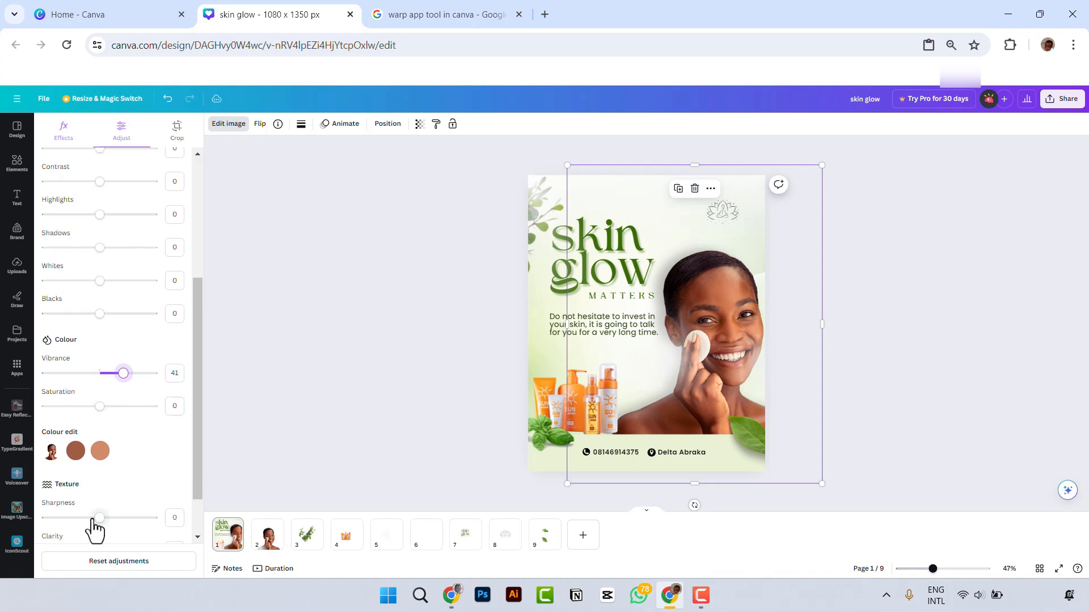
drag(113, 527, 122, 526)
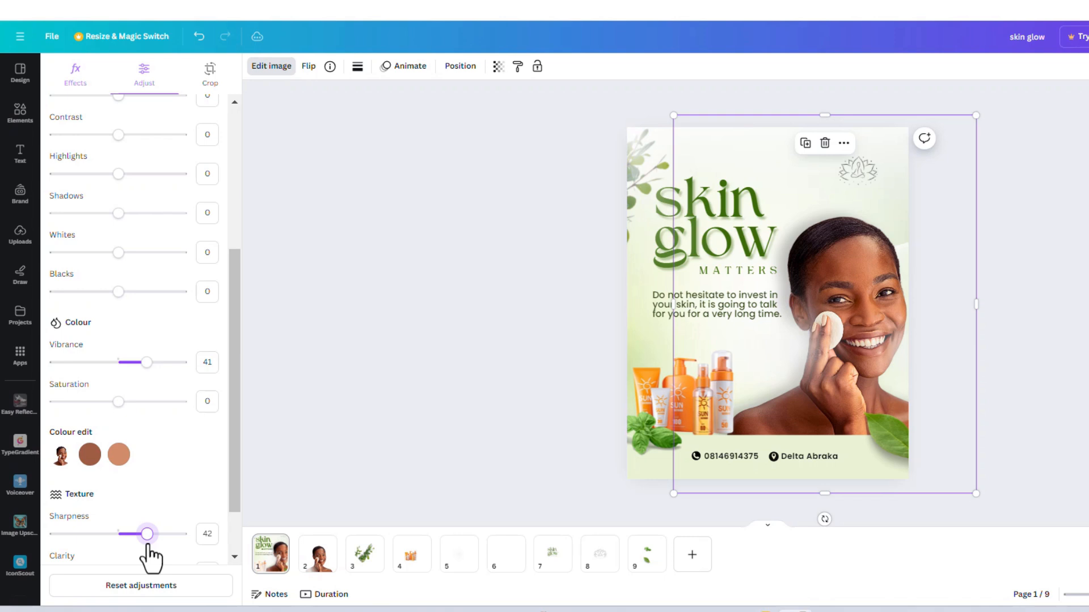
drag(148, 545, 149, 545)
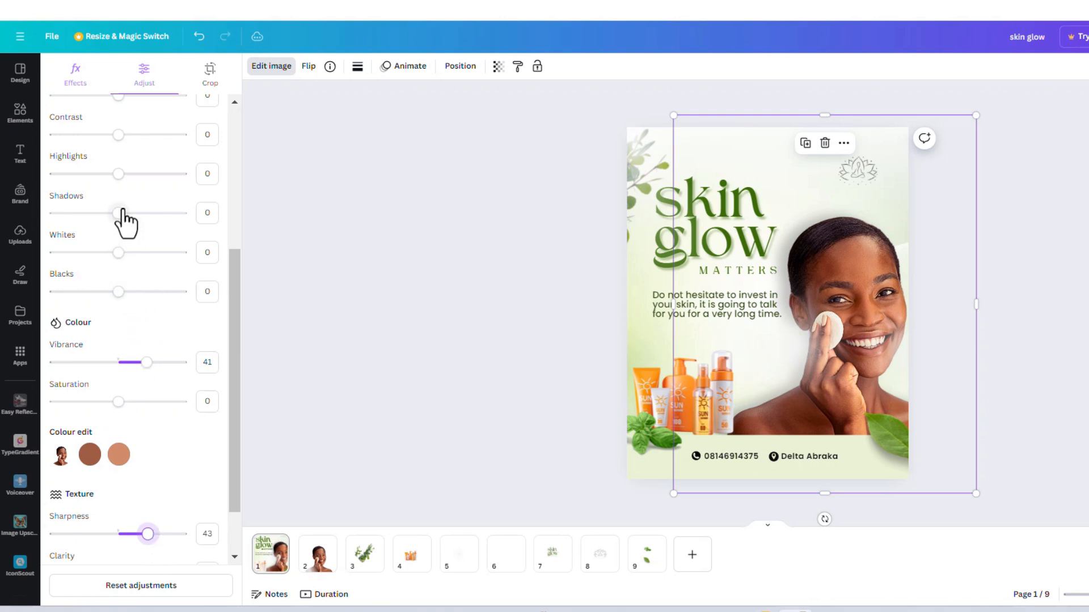
Step: Adjust the model photo's light values: shadows 47, contrast 23 and whites 20
drag(120, 213, 151, 237)
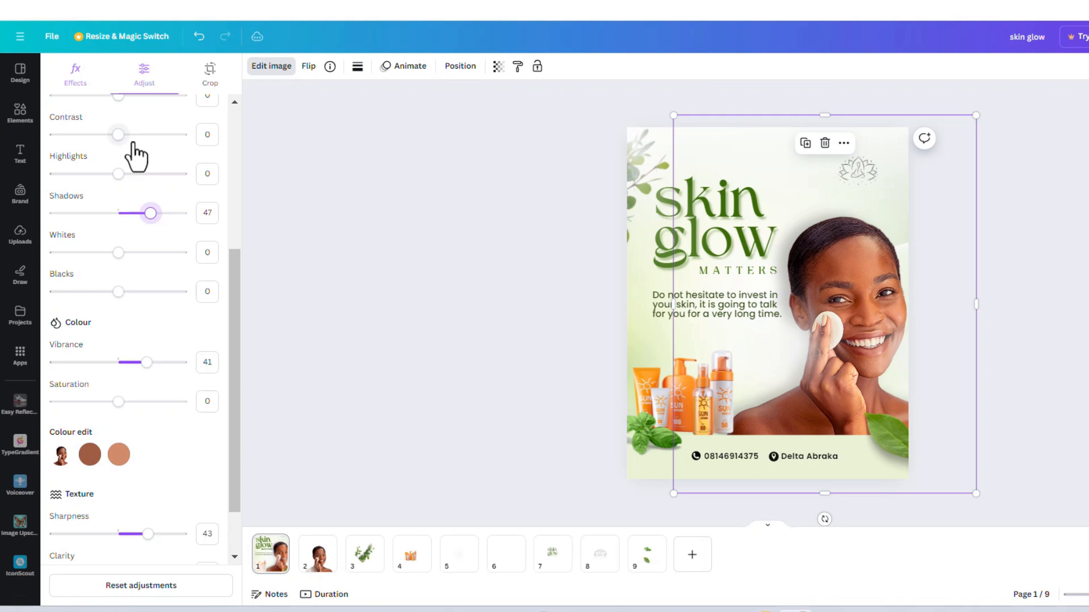
drag(119, 135, 134, 136)
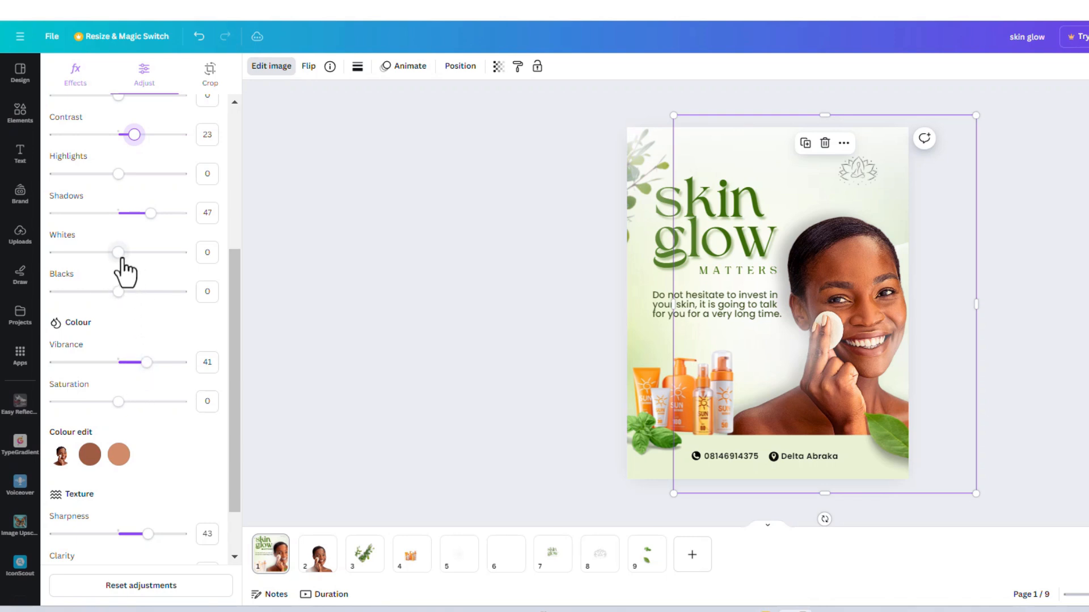
drag(121, 259, 134, 270)
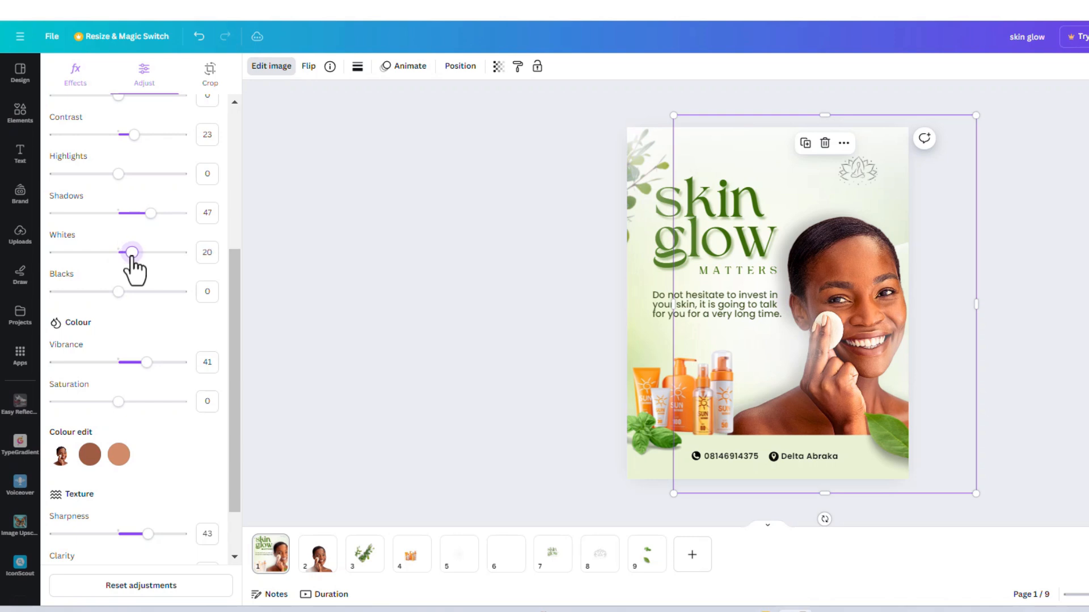
Step: Enlarge the basil leaves below the products further and move them slightly right and up
click(643, 446)
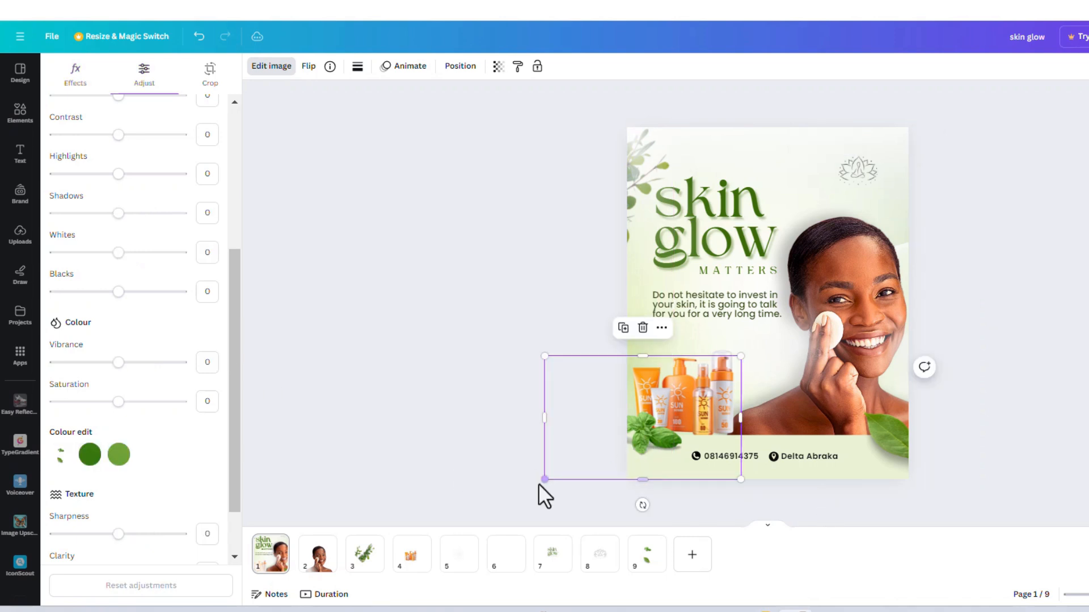
drag(544, 479, 525, 491)
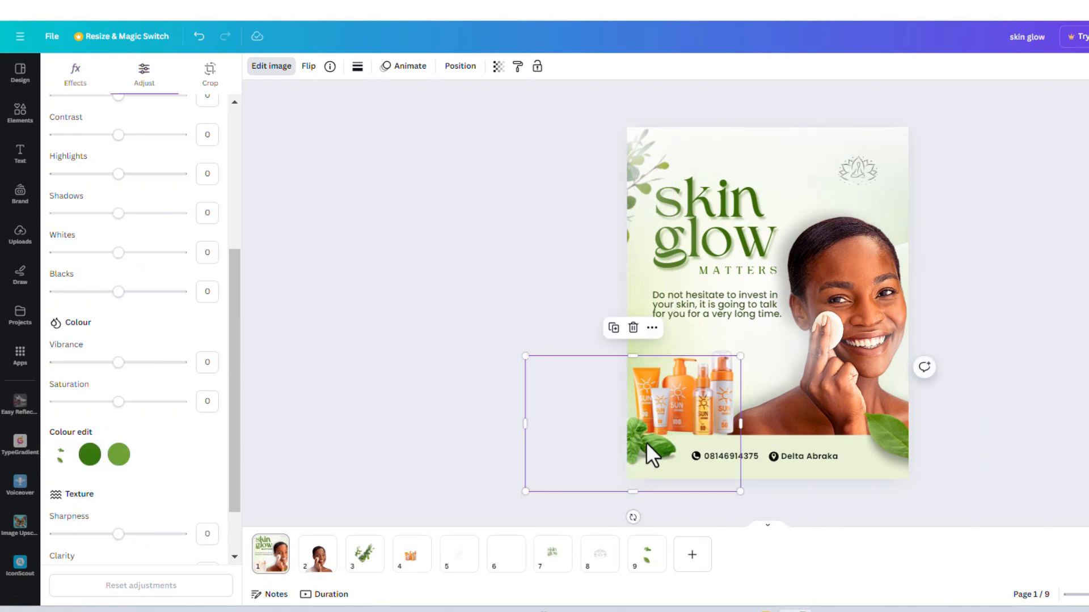
mouse_move(652, 454)
mouse_down()
mouse_move(644, 438)
mouse_move(655, 438)
mouse_up()
Step: Shrink the "MATTERS" text to size 27 and shift it left under the "glow" lettering
click(743, 271)
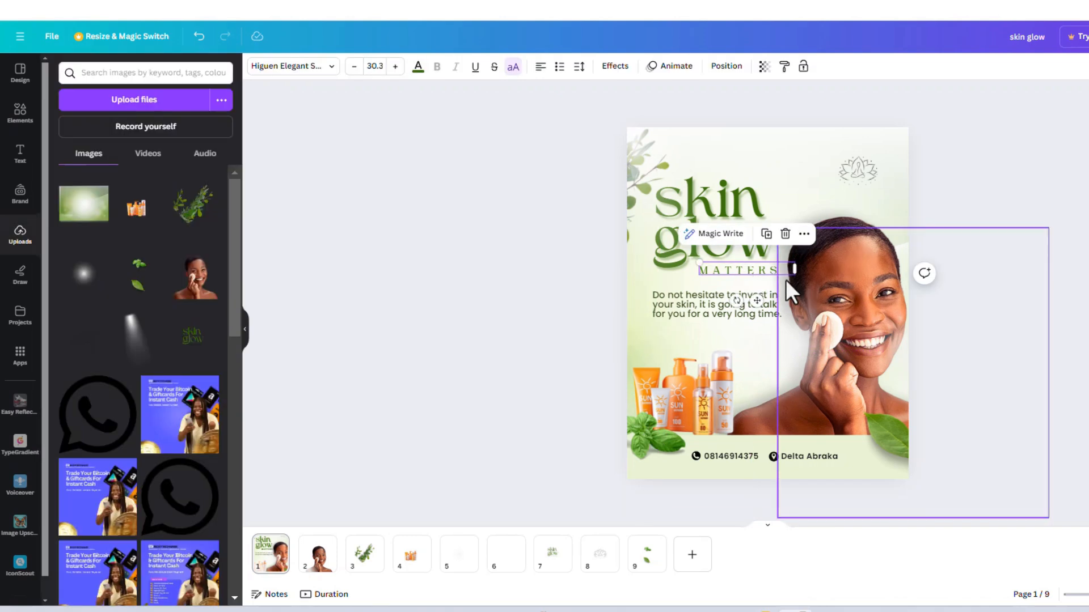
drag(698, 264, 708, 269)
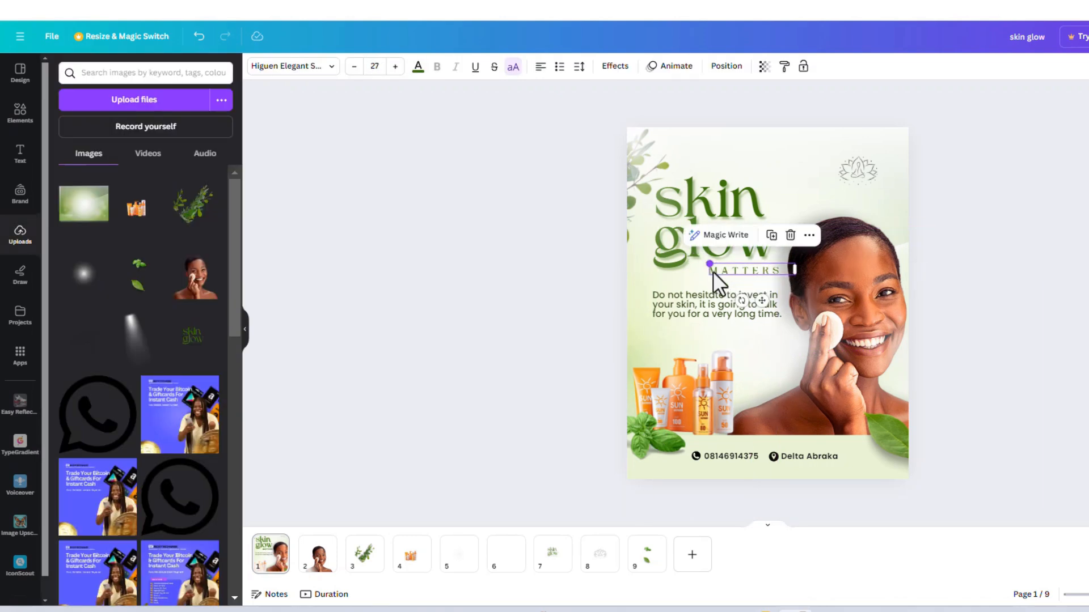
drag(760, 304, 754, 306)
click(971, 219)
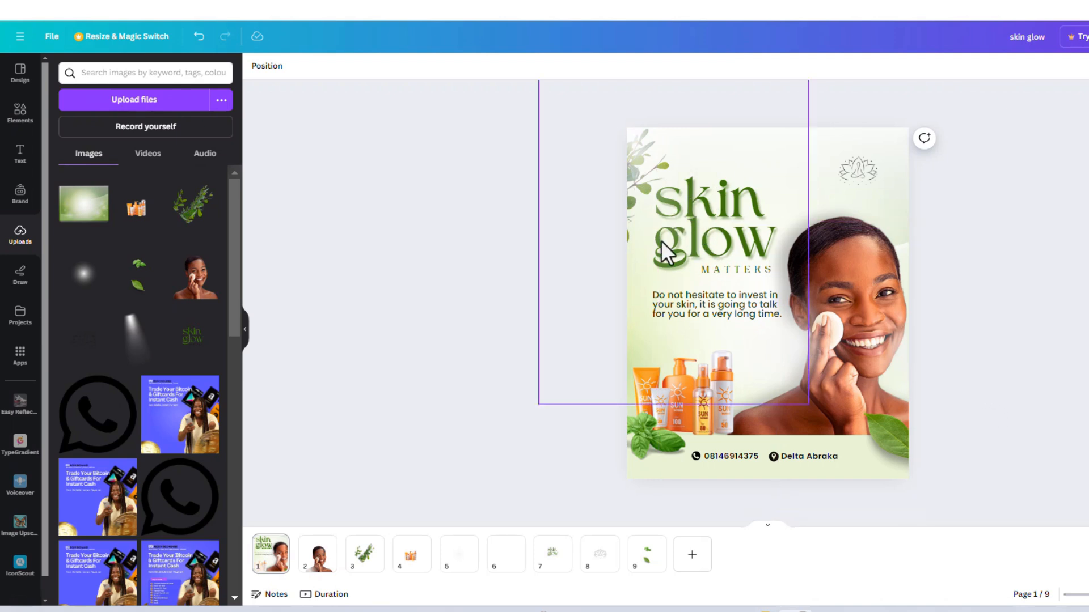
Step: Move the "Do not hesitate to invest in your skin" text slightly down and shrink it a little
click(668, 306)
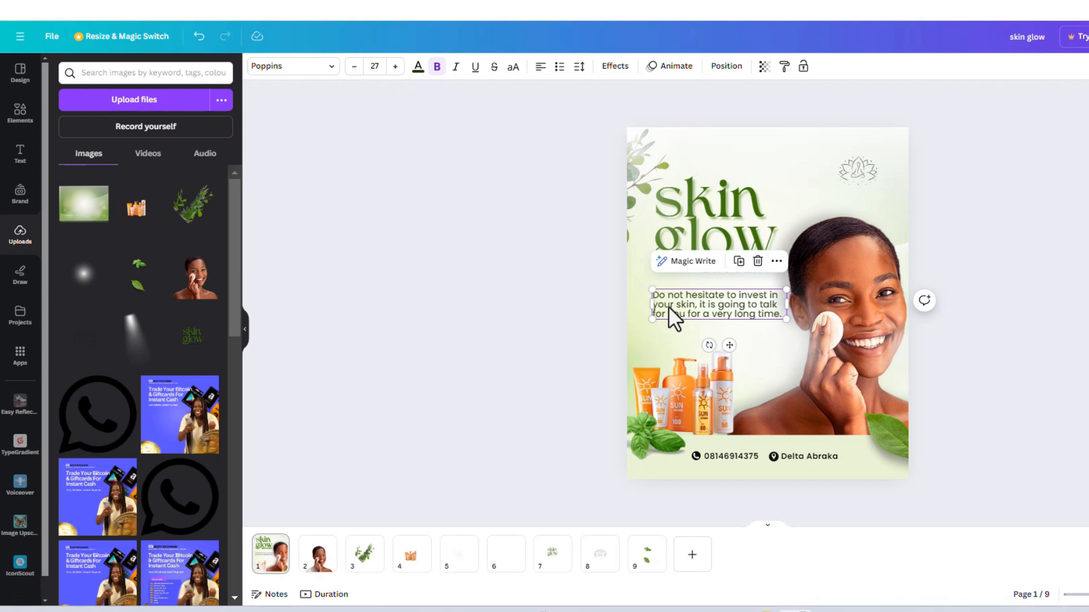
click(668, 307)
drag(668, 307, 668, 309)
drag(786, 321, 794, 332)
click(973, 281)
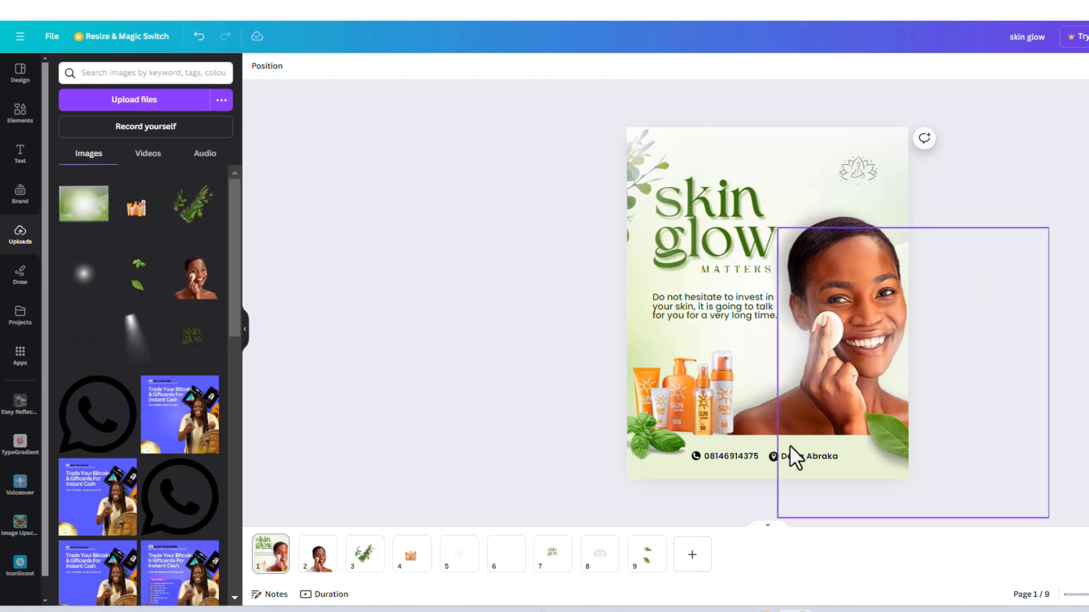
Step: Nudge the basil leaves image down and crop away its empty upper part covering the sunscreen products
click(641, 386)
click(689, 417)
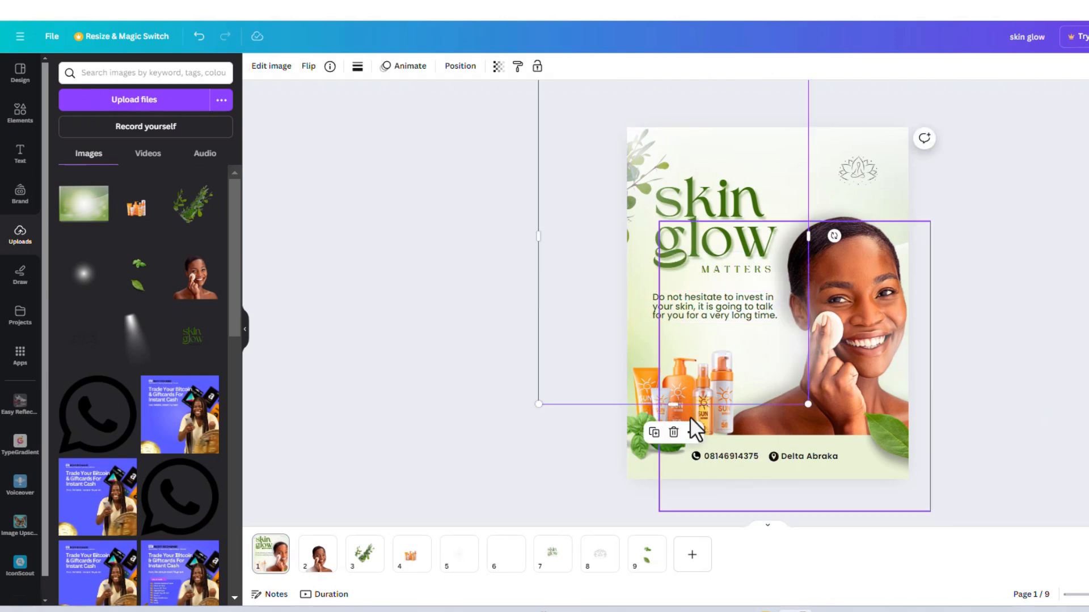
click(648, 408)
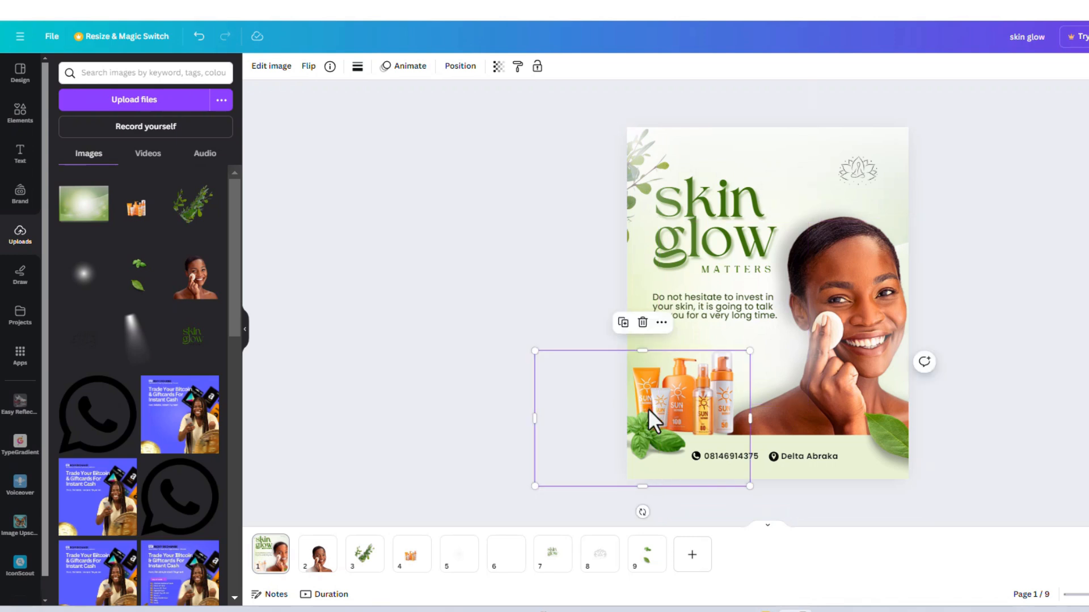
drag(649, 410, 650, 413)
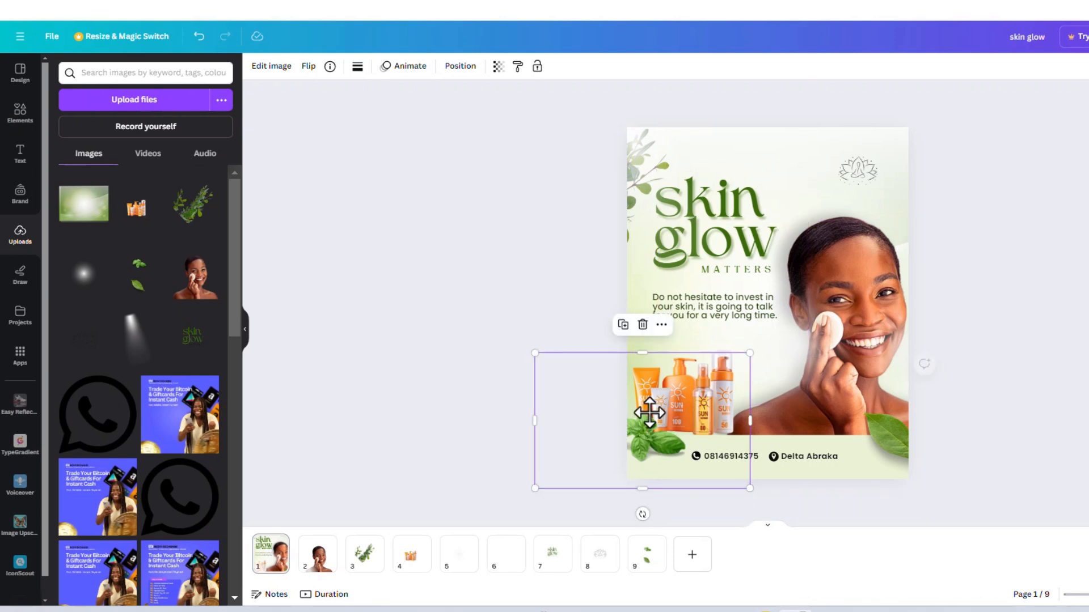
drag(643, 351, 642, 410)
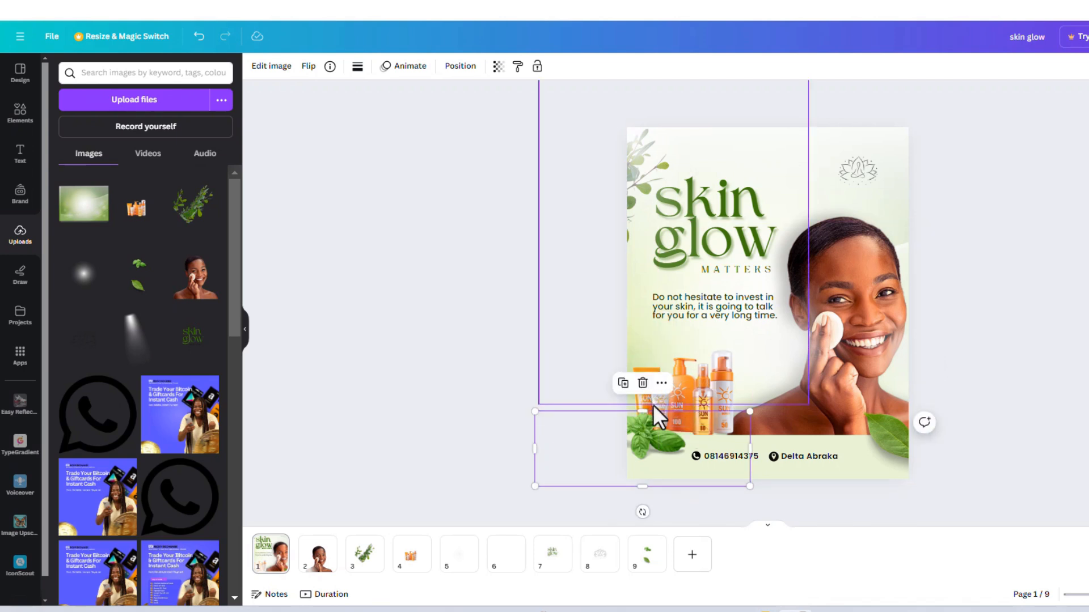
Step: Shift the sunscreen products slightly right and down beside the basil leaves, checking their placement against the reference flyer
click(652, 407)
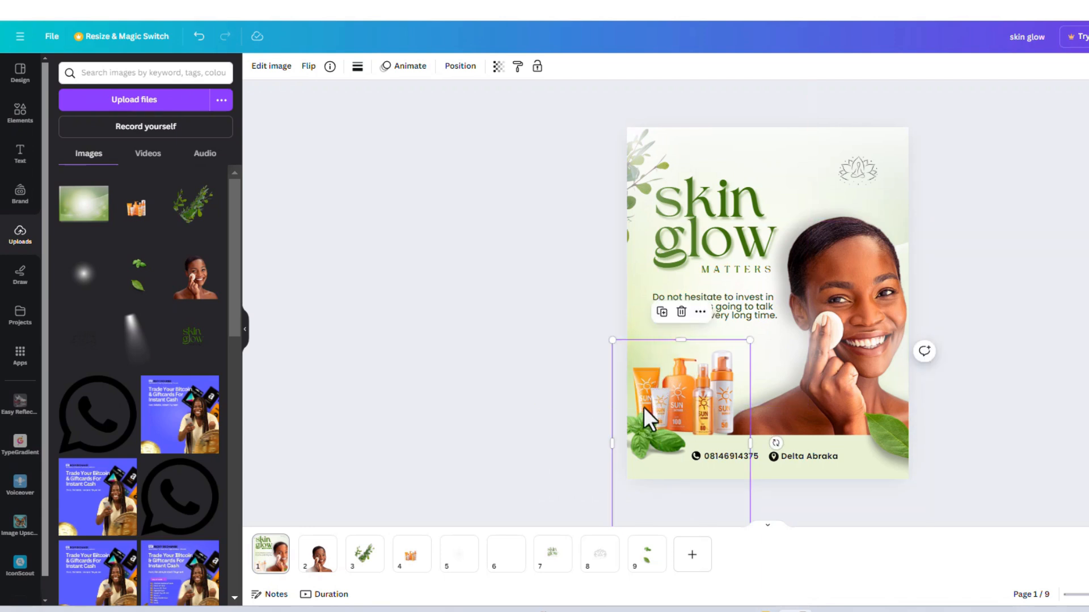
drag(643, 406, 656, 418)
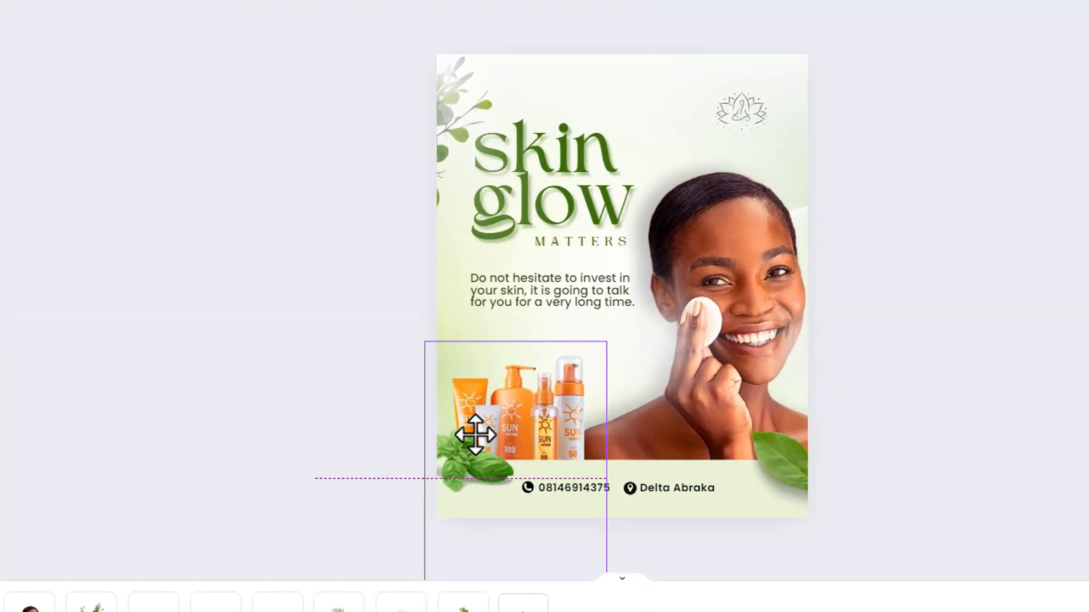
drag(475, 435, 474, 433)
key(alt+Tab)
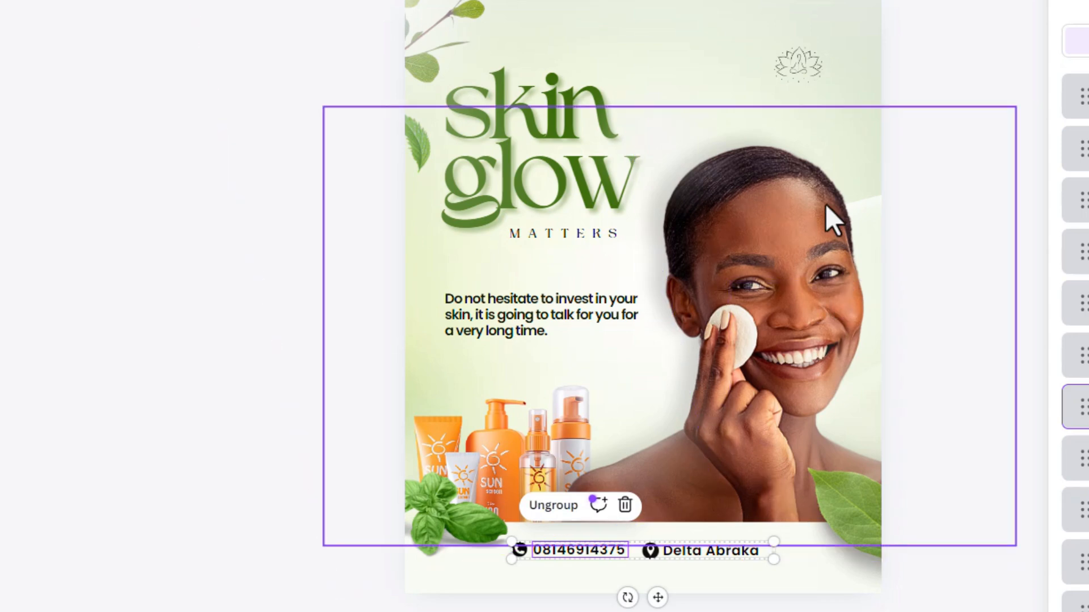
click(551, 505)
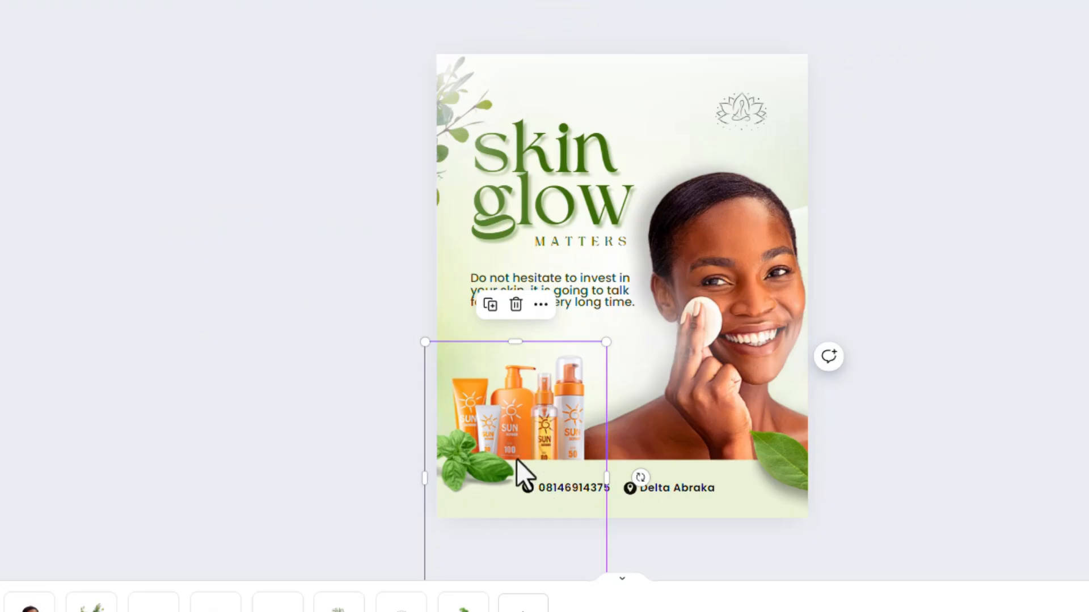
Step: Move the sunscreen products layer down the layer order so it sits directly behind the model photo
click(748, 176)
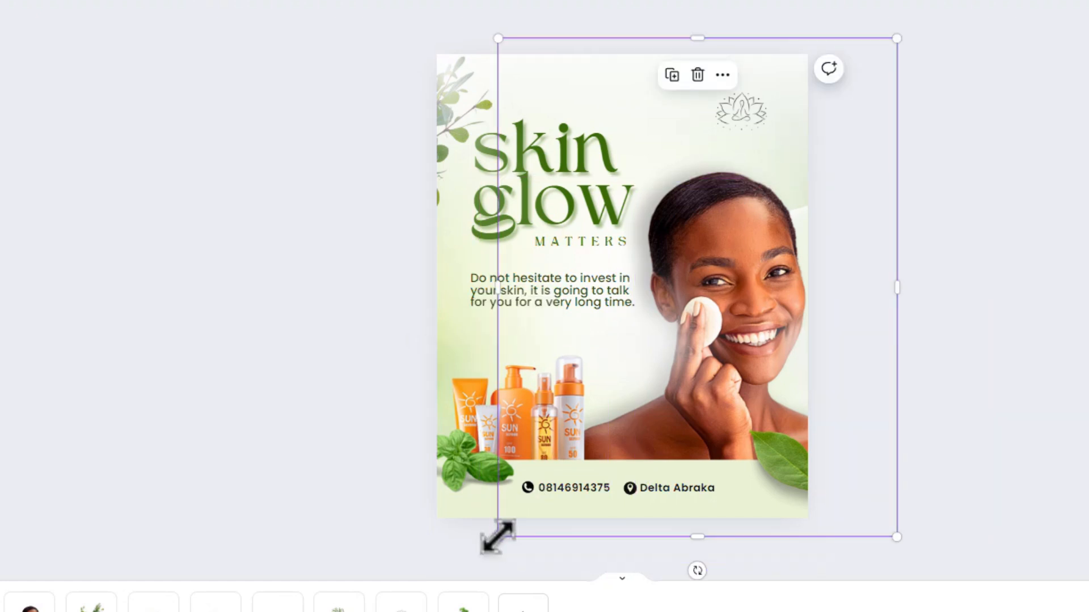
mouse_move(497, 537)
mouse_down()
mouse_move(487, 547)
mouse_move(498, 541)
mouse_up()
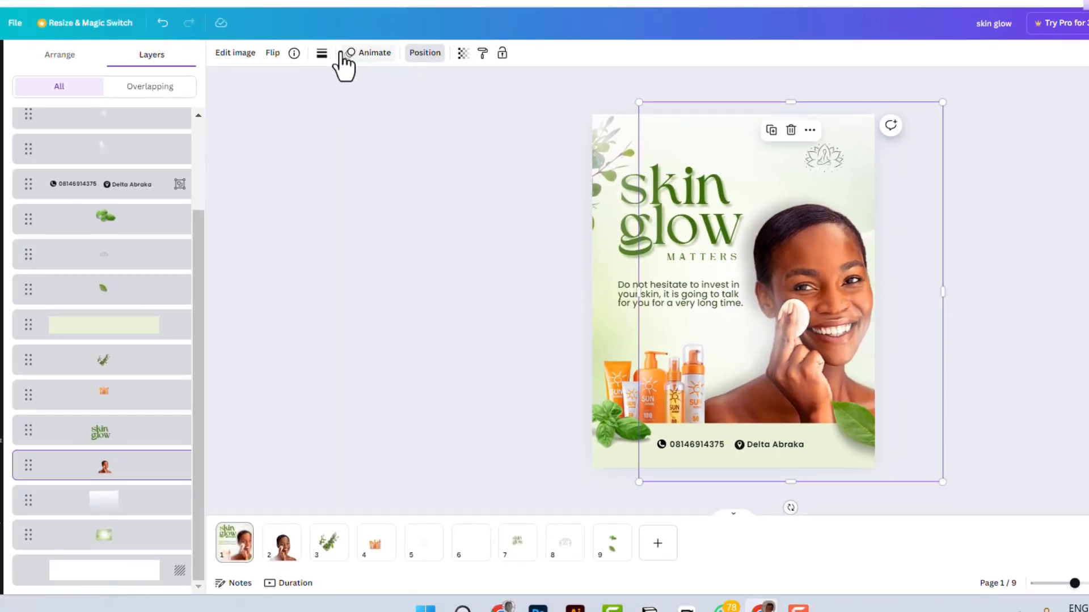
click(425, 54)
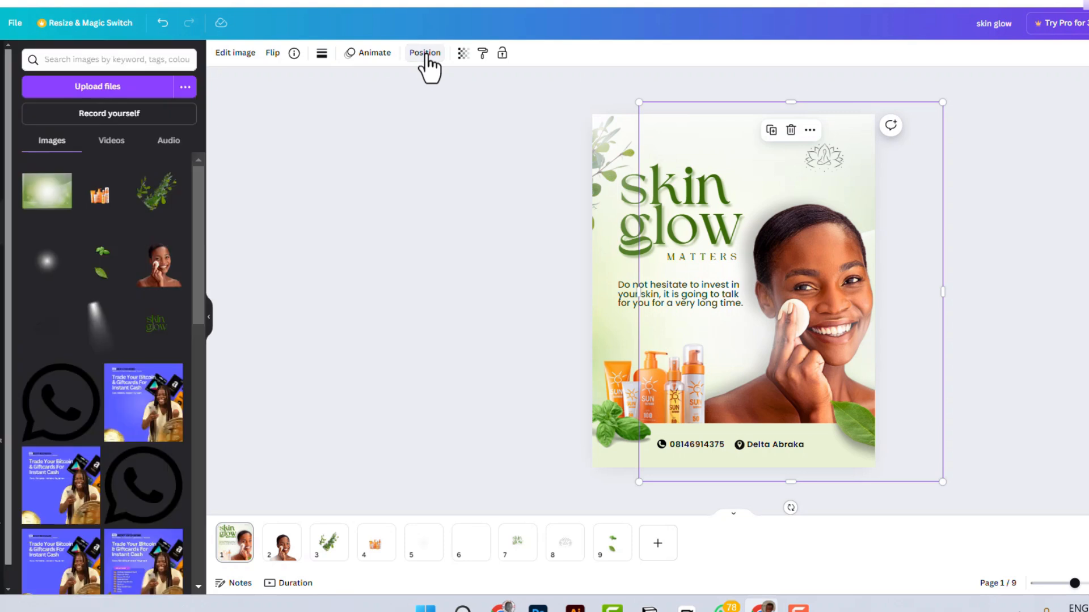
click(426, 54)
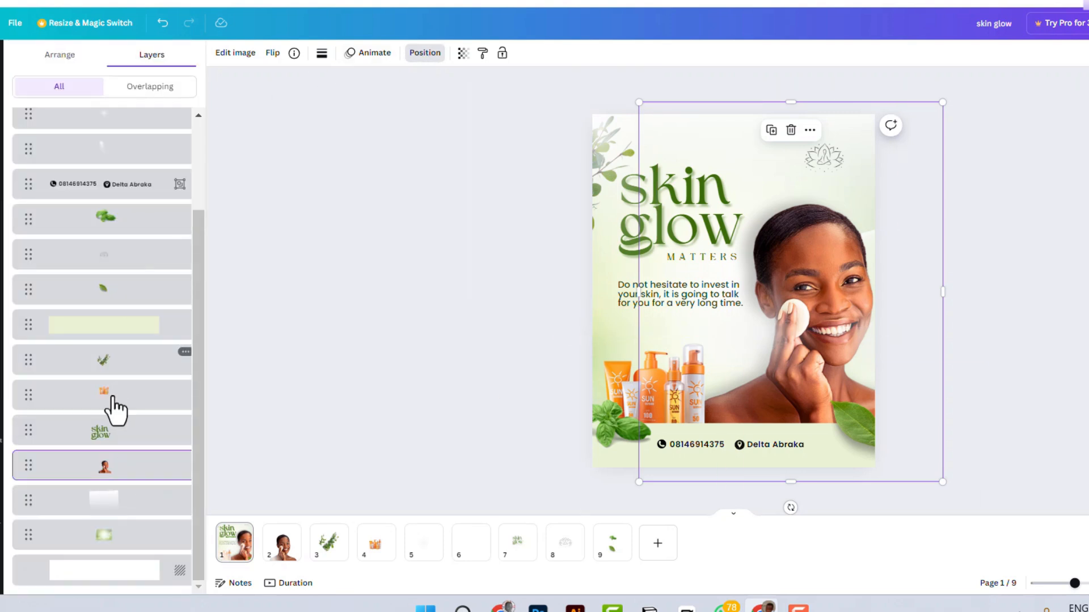
drag(109, 407, 124, 488)
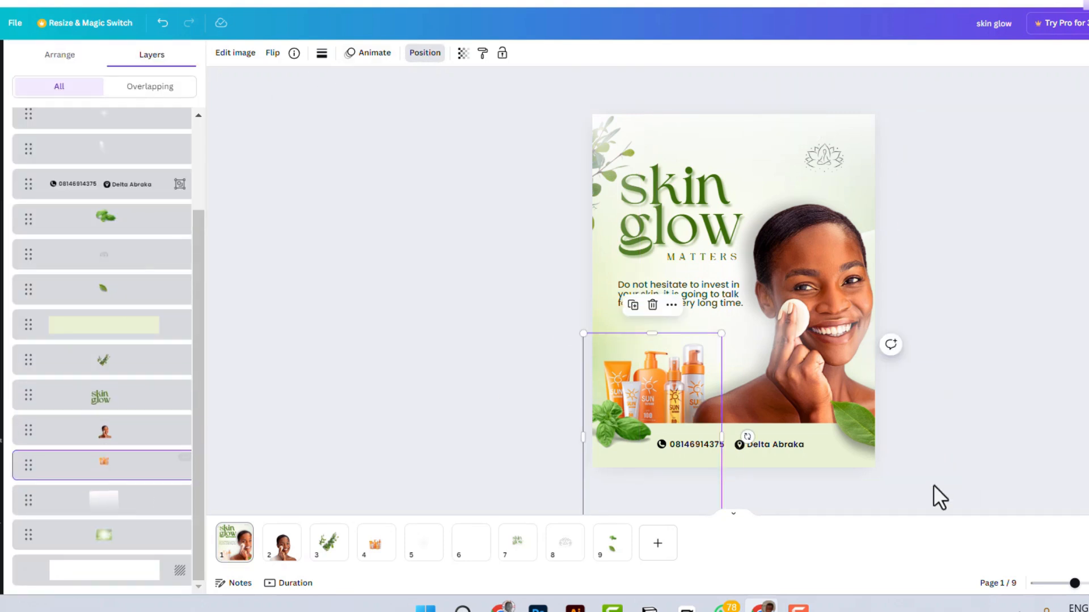
click(981, 334)
click(947, 257)
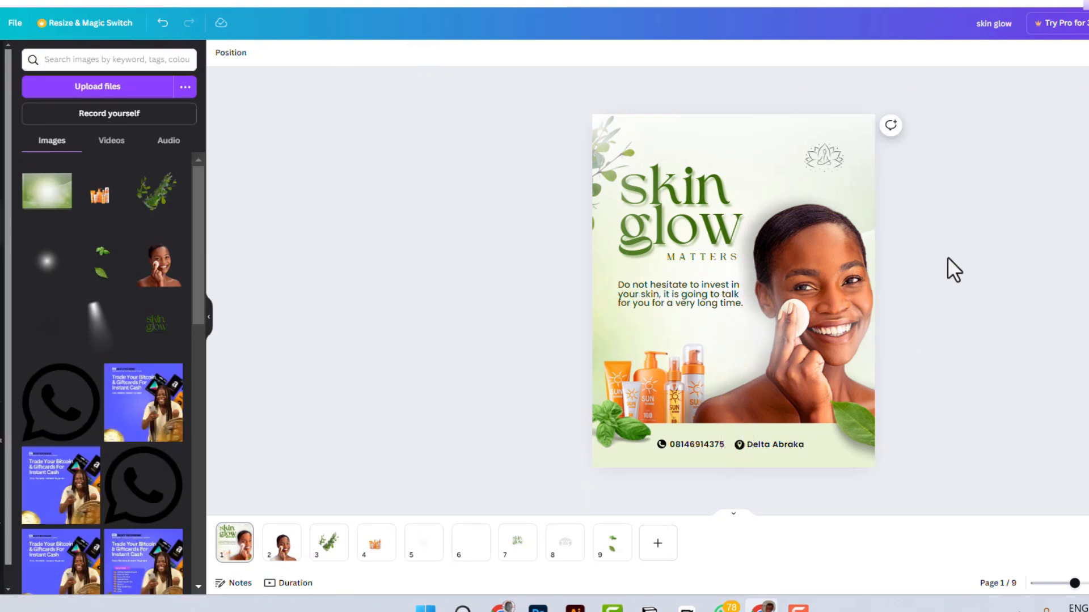
Step: Enlarge the single green leaf at the flyer's lower-right corner and move it slightly down
click(930, 506)
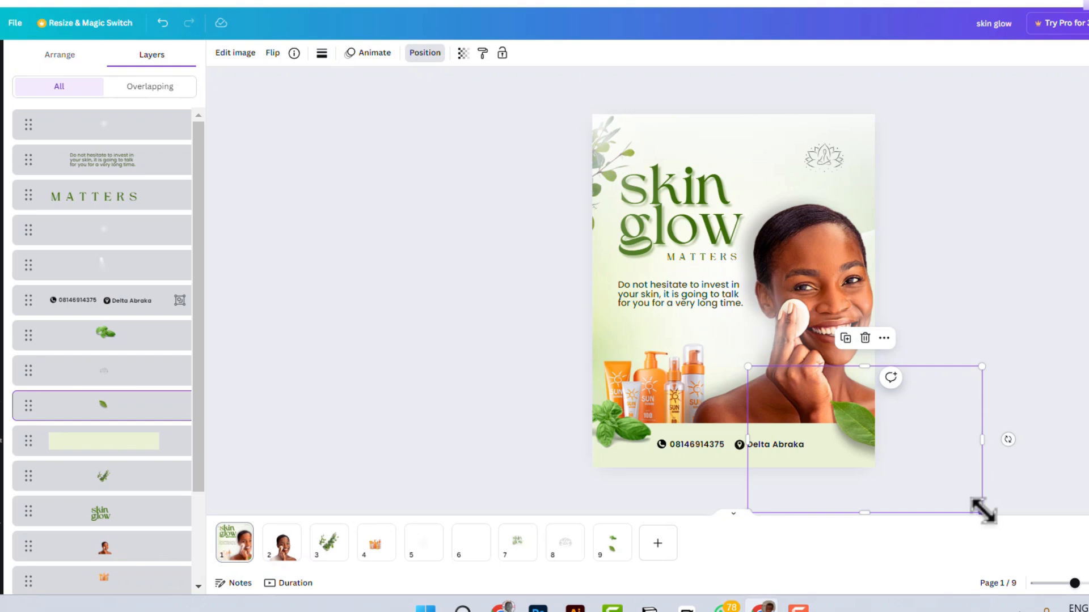
drag(982, 512, 1019, 535)
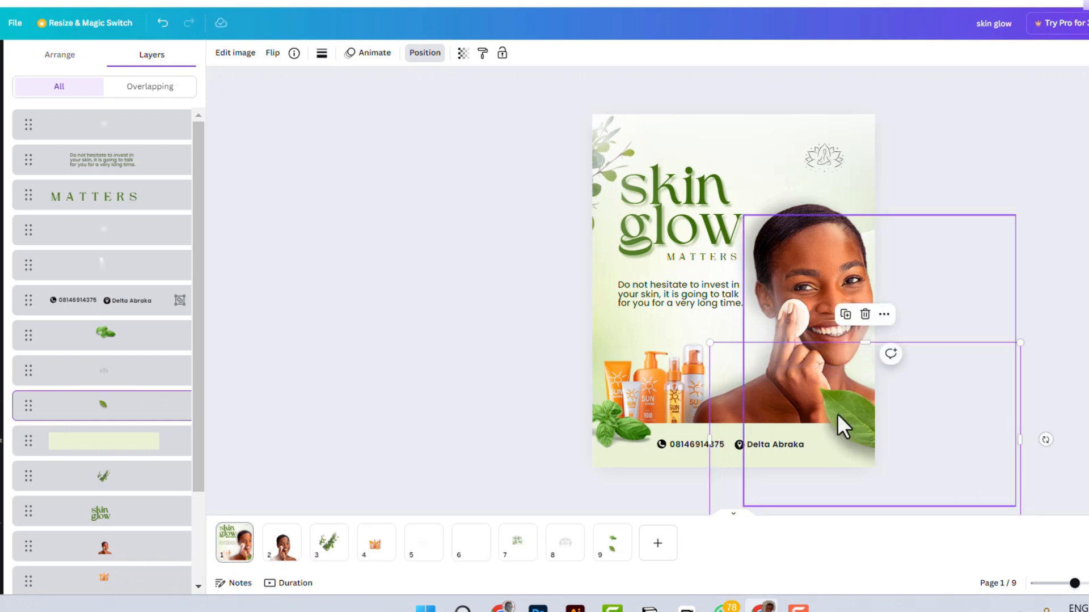
drag(837, 413, 851, 426)
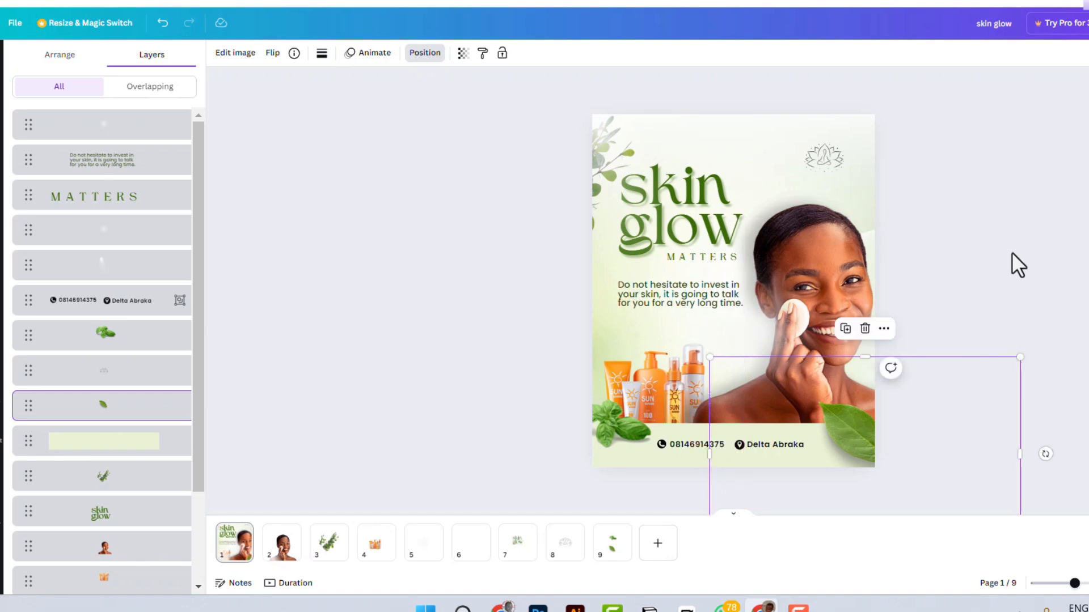